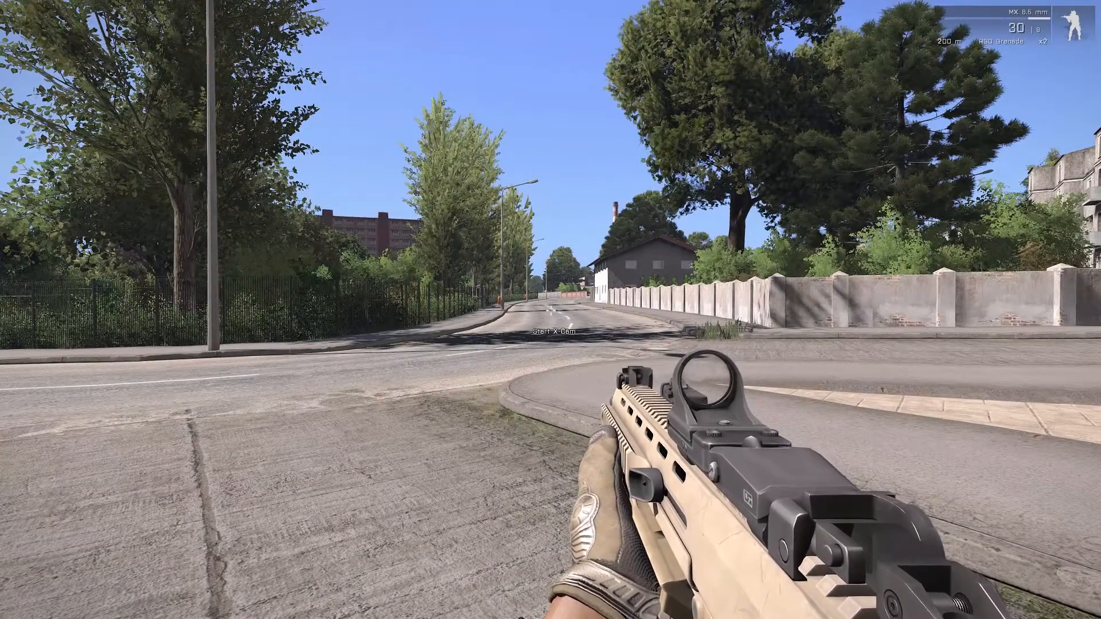
- Open the X-Cam editor in object mode and show the Favorites window, moving it to a new place over the map view
key("space")
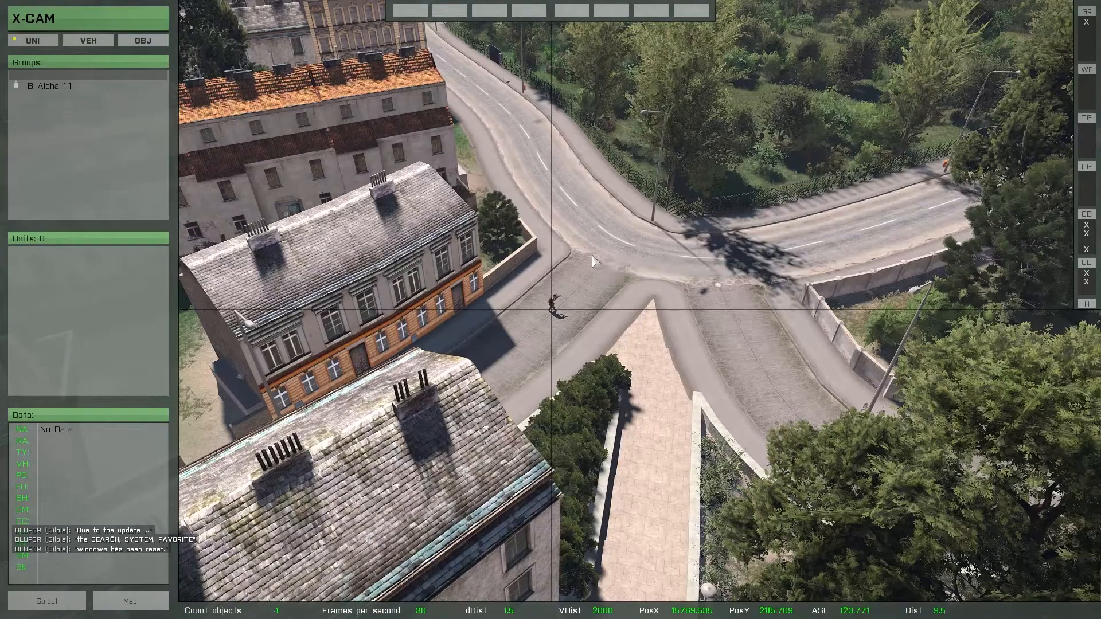
left_click(143, 40)
left_click(412, 10)
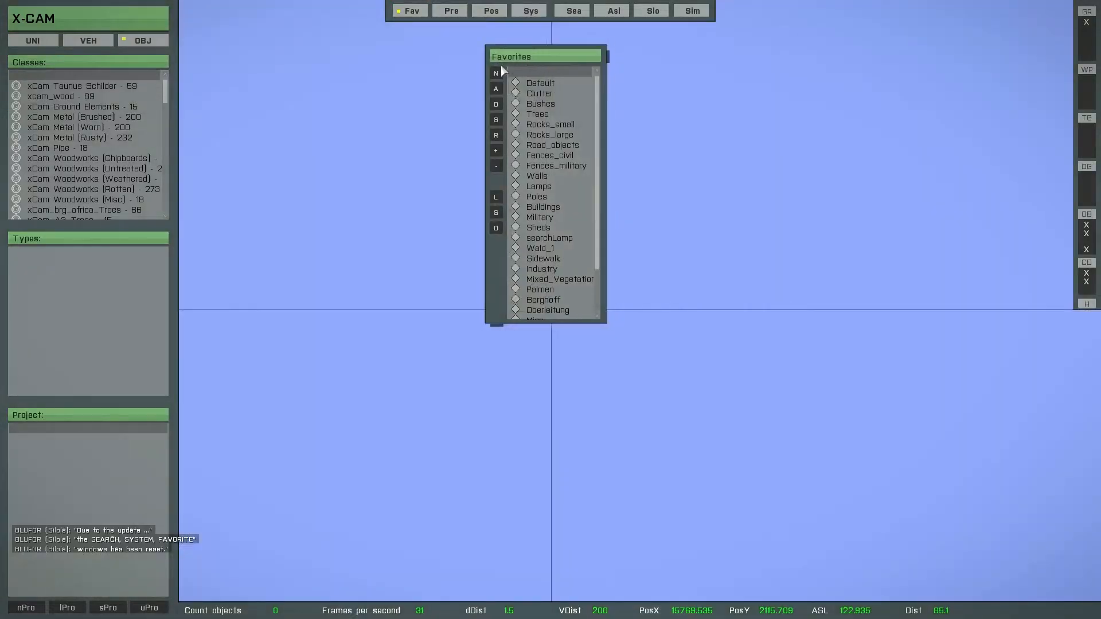
left_click_drag(502, 69, 295, 211)
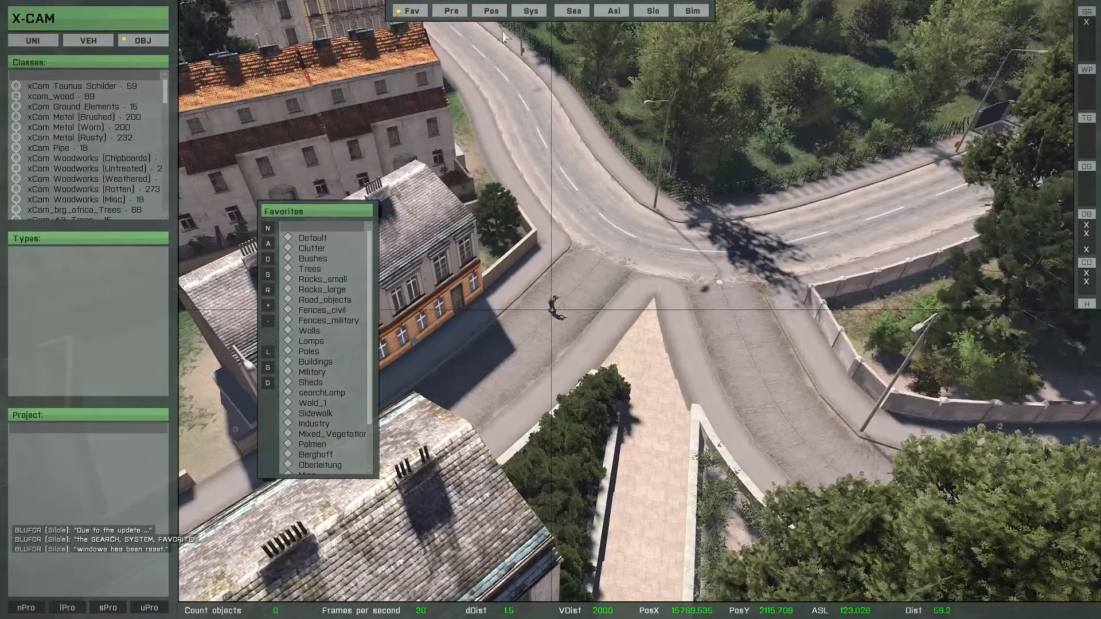
- Show the System Data and Search result windows and reposition them beside the Favorites window
left_click(530, 10)
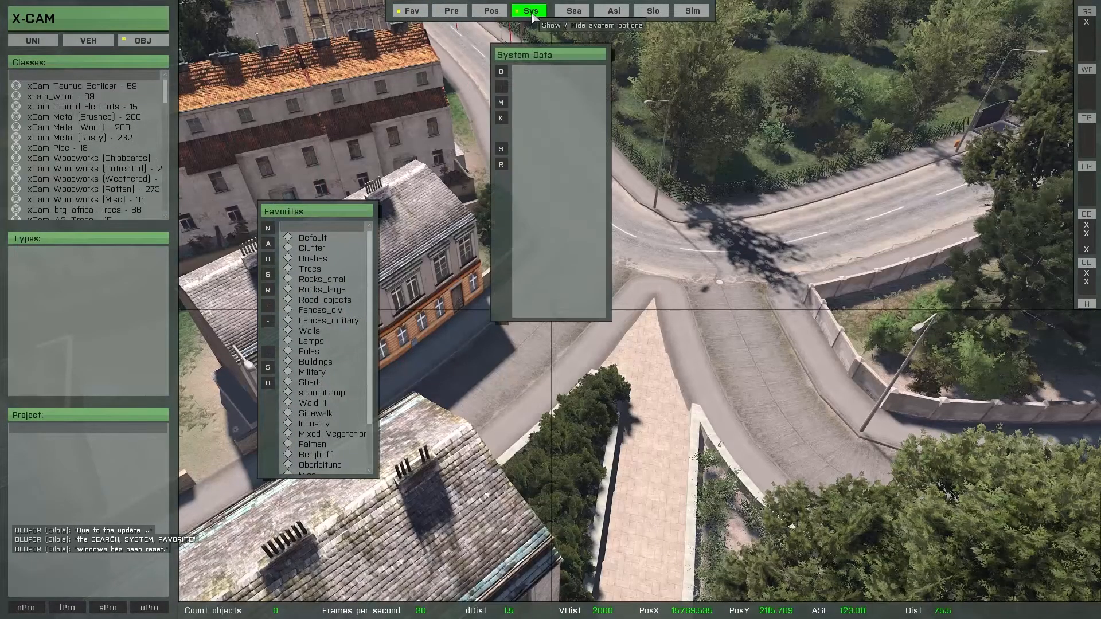
left_click_drag(535, 59, 452, 195)
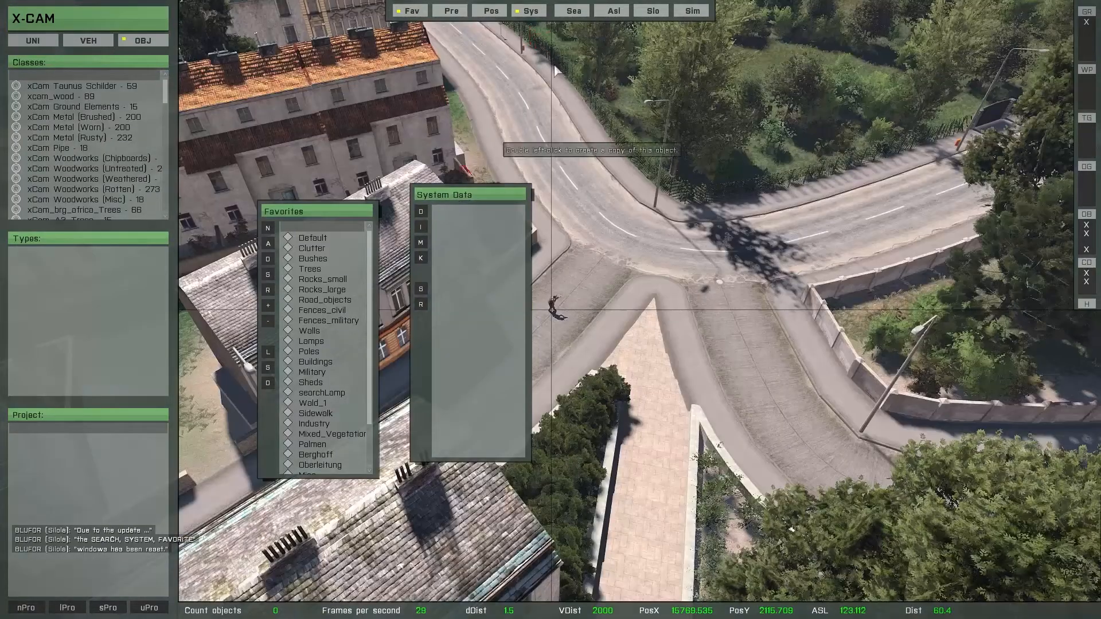
left_click(573, 11)
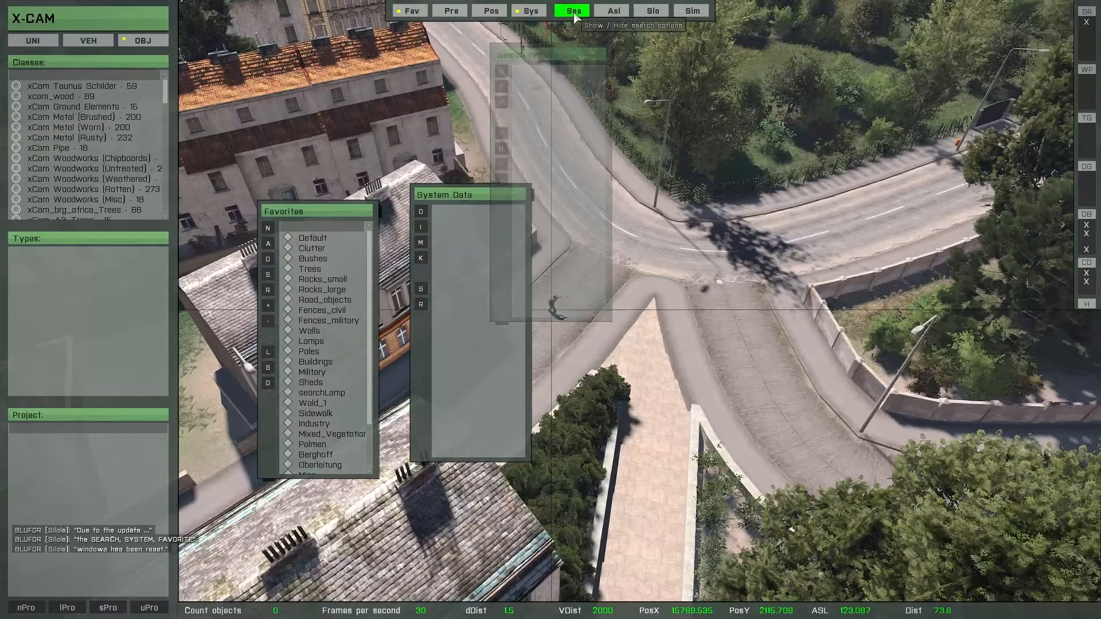
left_click_drag(555, 59, 621, 180)
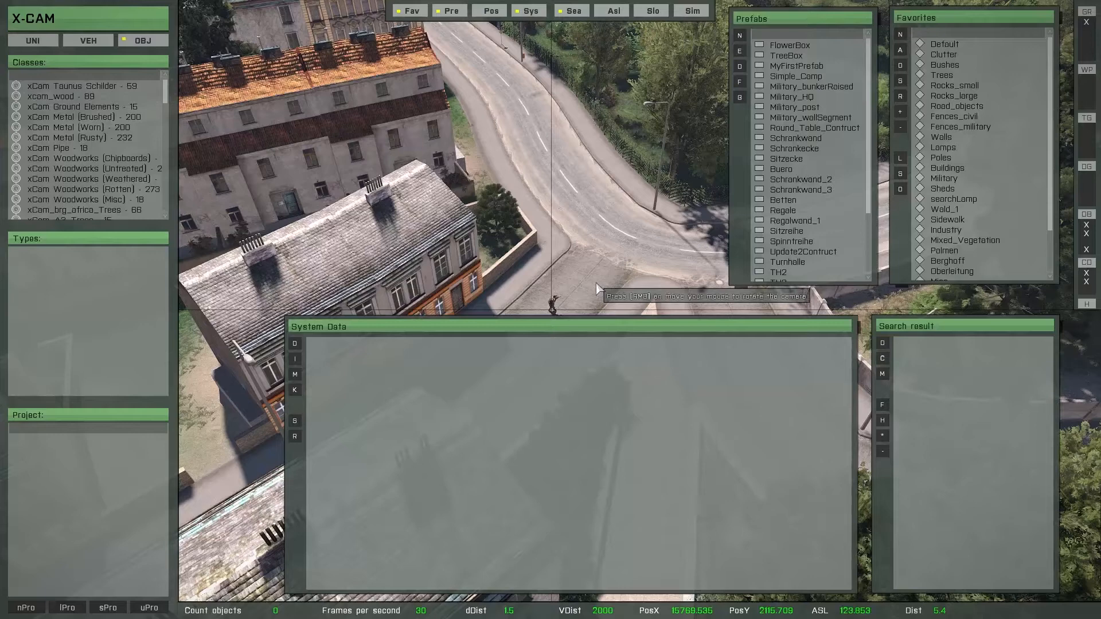
key("shift+Pause")
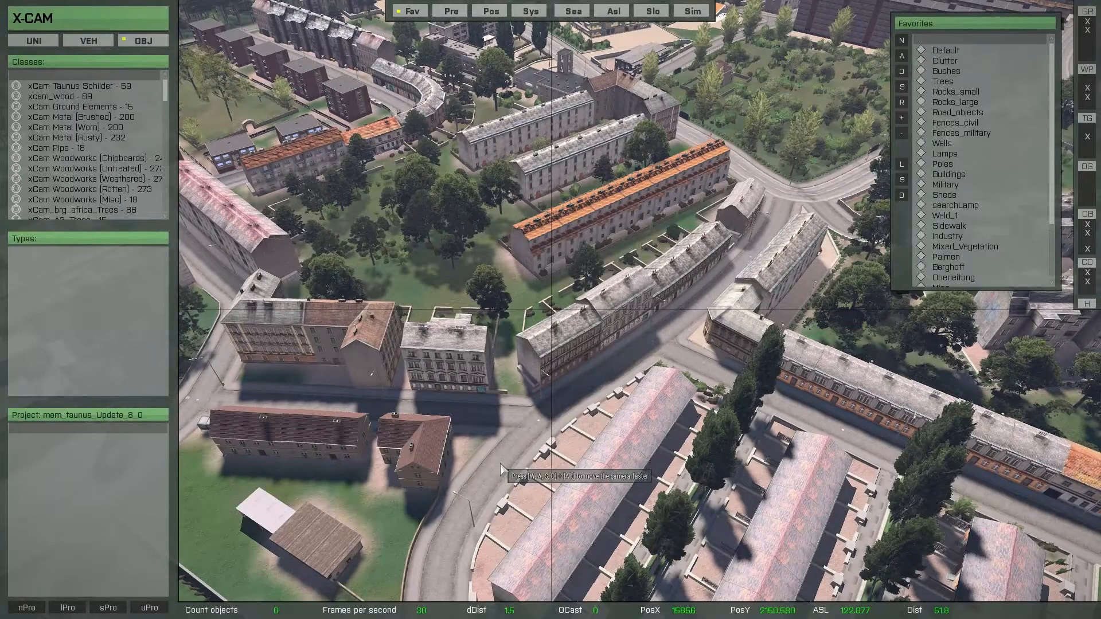
- Make Daytime the adjustable status value and preview morning, midday, evening and midnight lighting before returning to midday
left_click(513, 611)
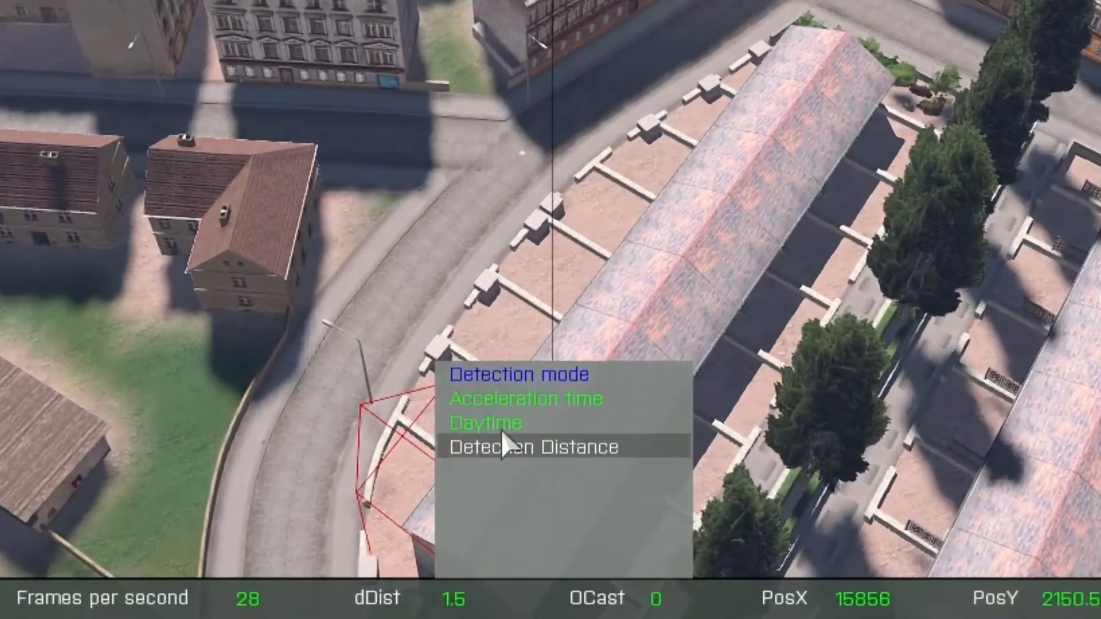
left_click(501, 431)
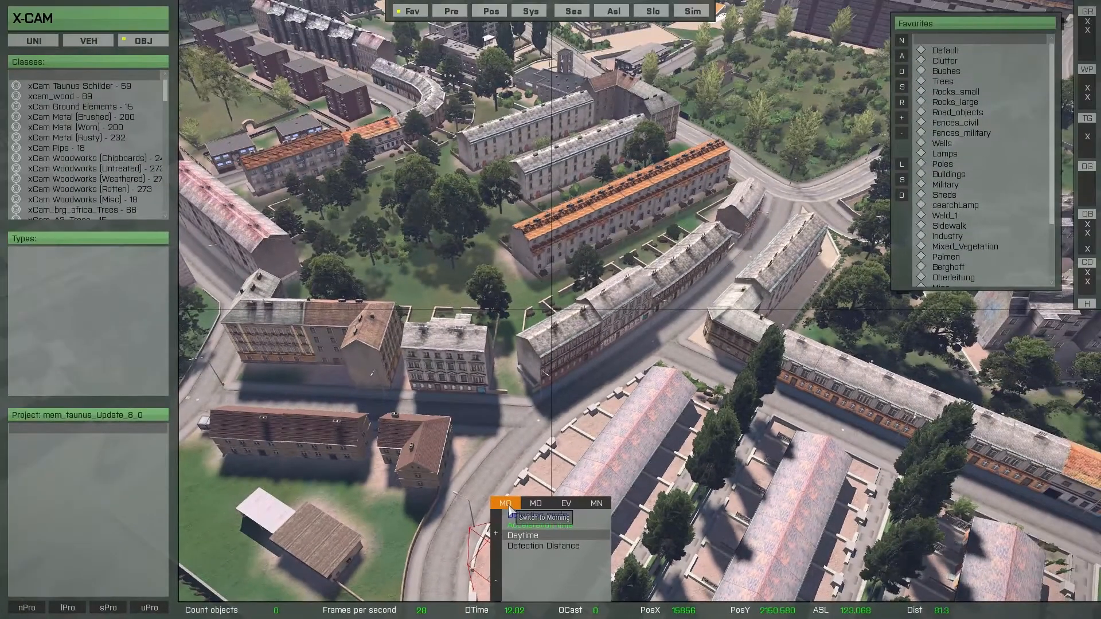
left_click(509, 508)
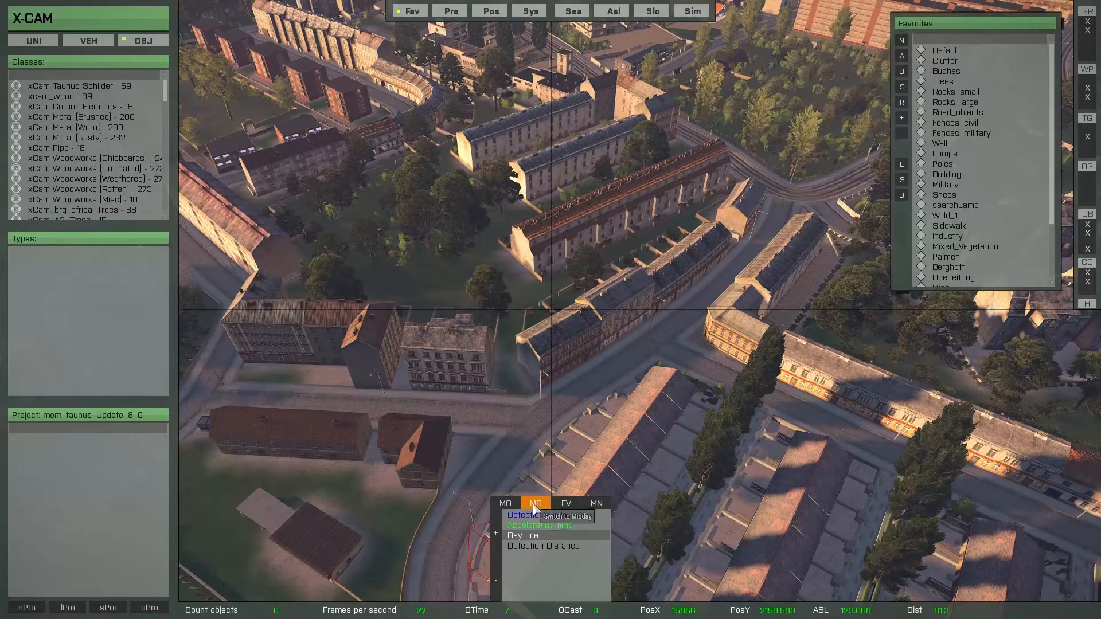
left_click(535, 508)
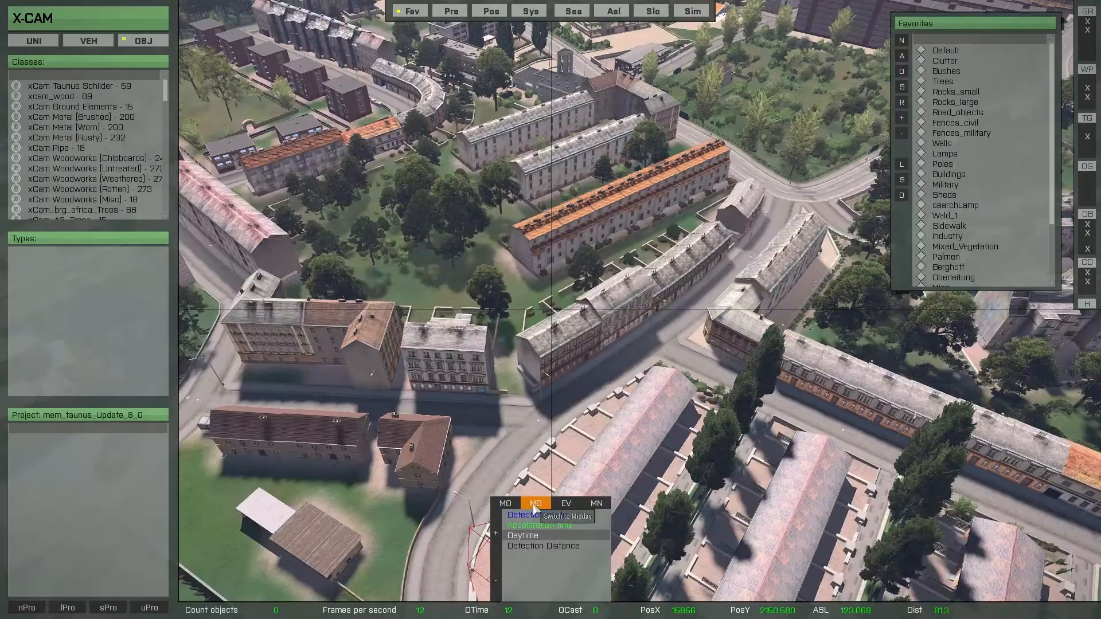
left_click(562, 510)
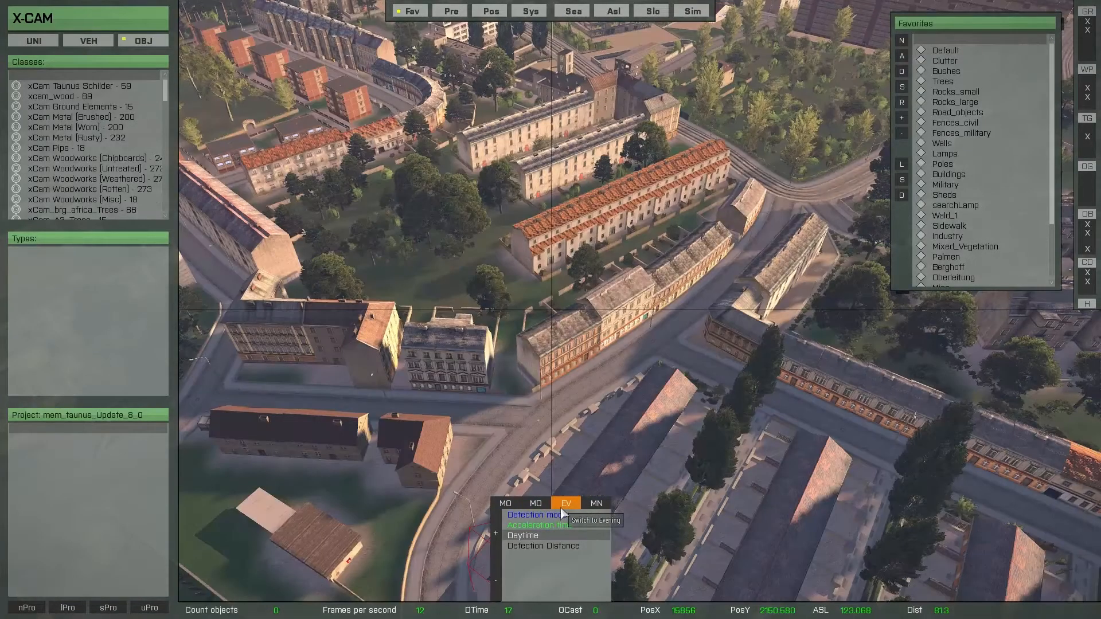
left_click(591, 504)
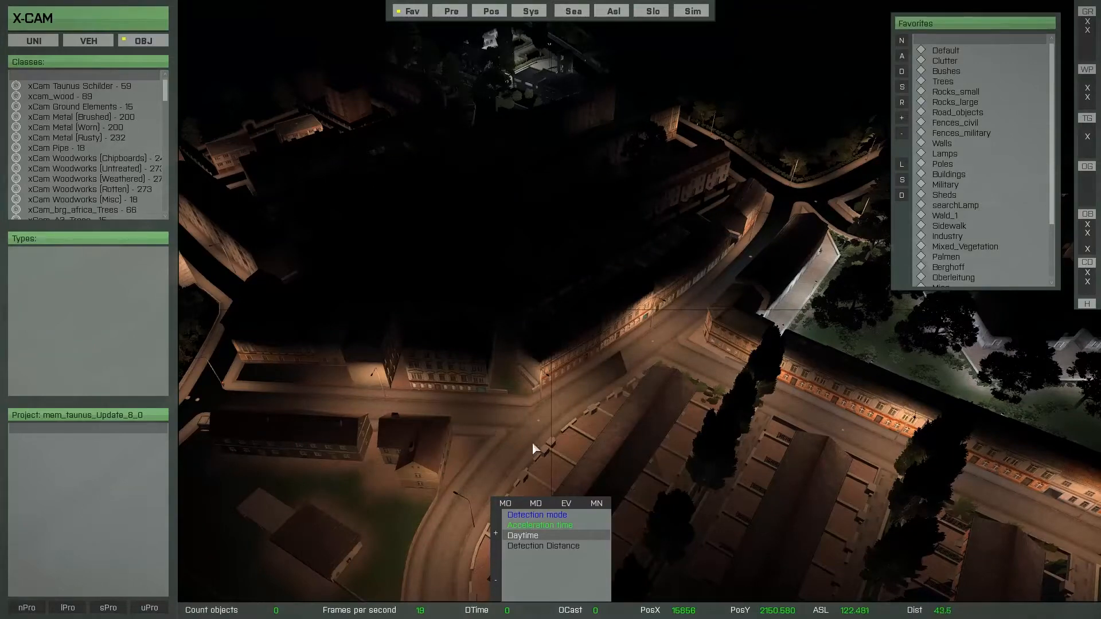
left_click(536, 504)
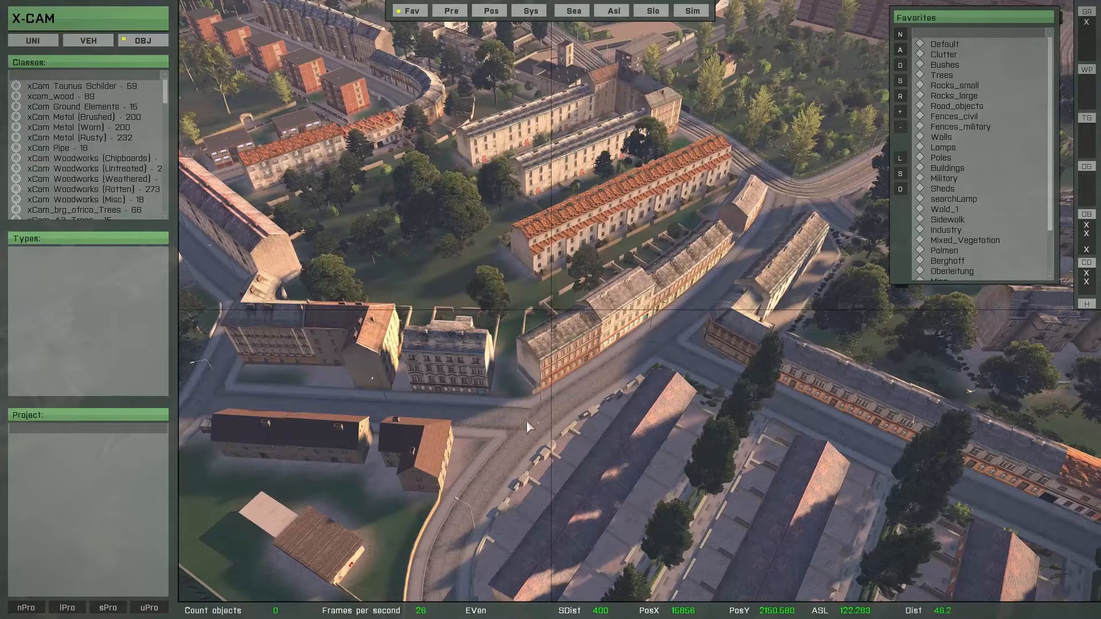
- Try Turbo mode on and off in the dialog for creating a new favorite, and cancel the favorite
left_click(899, 35)
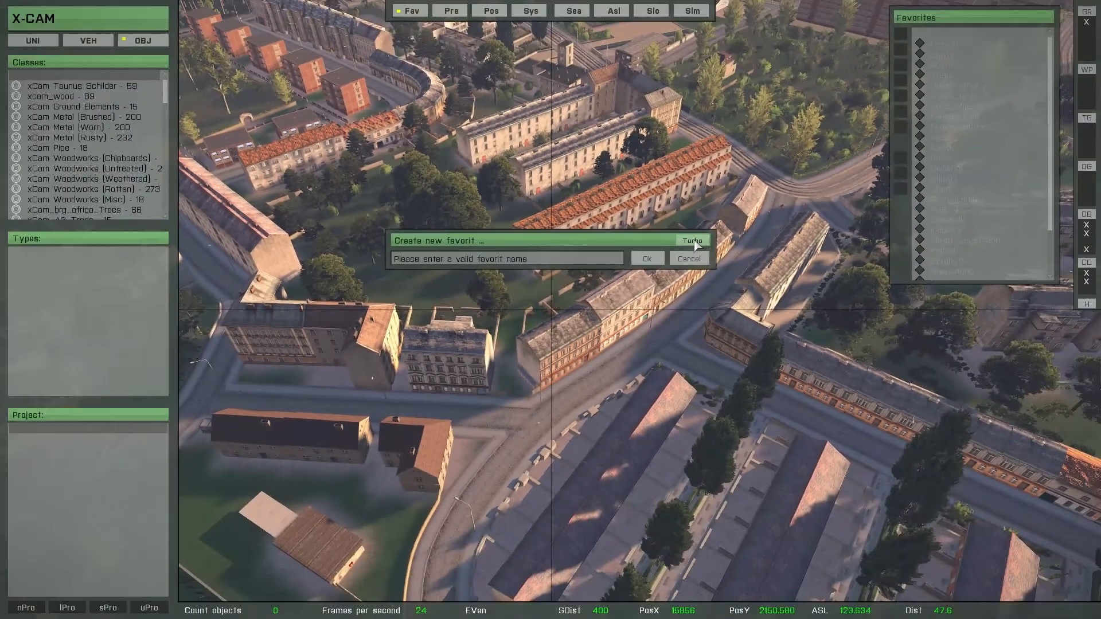
left_click(694, 241)
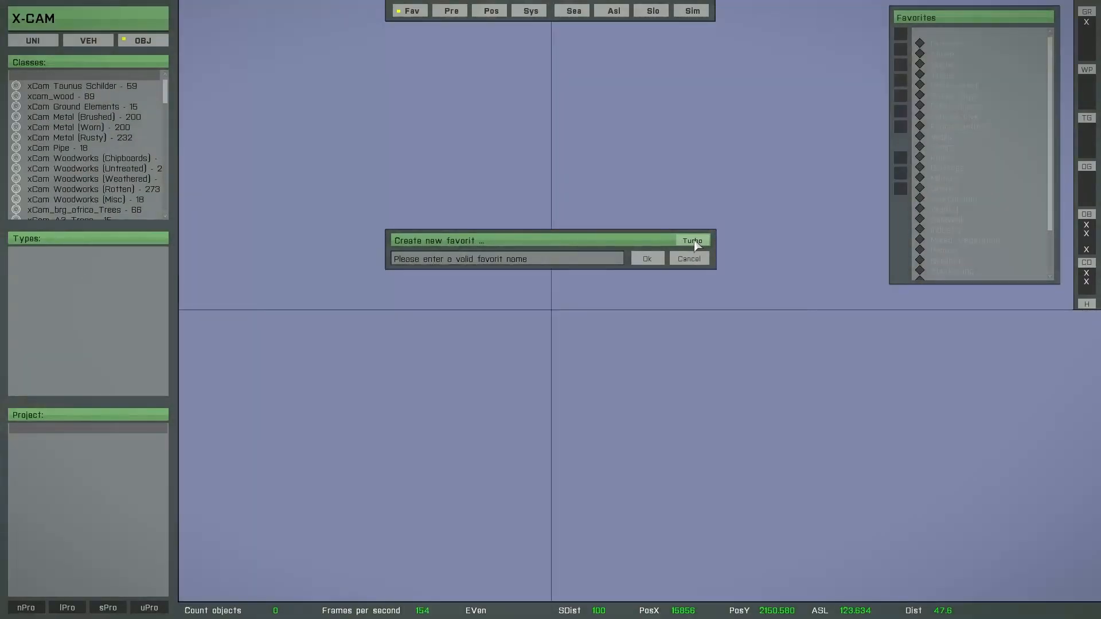
left_click(694, 241)
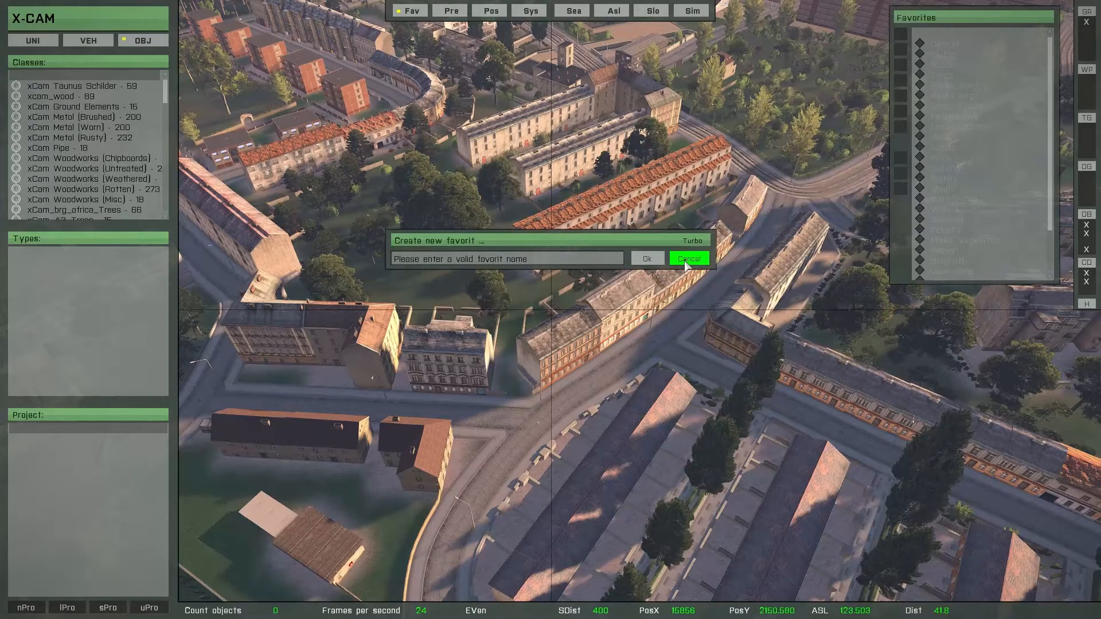
left_click(687, 261)
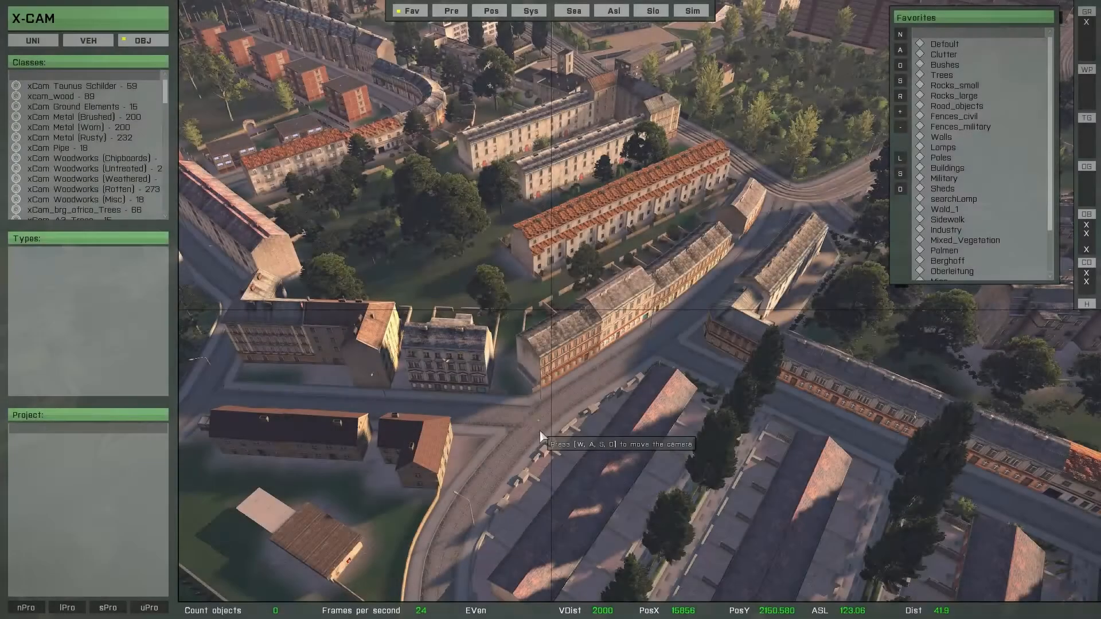
- Load the saved project Update_1, using Turbo mode during loading
left_click(67, 607)
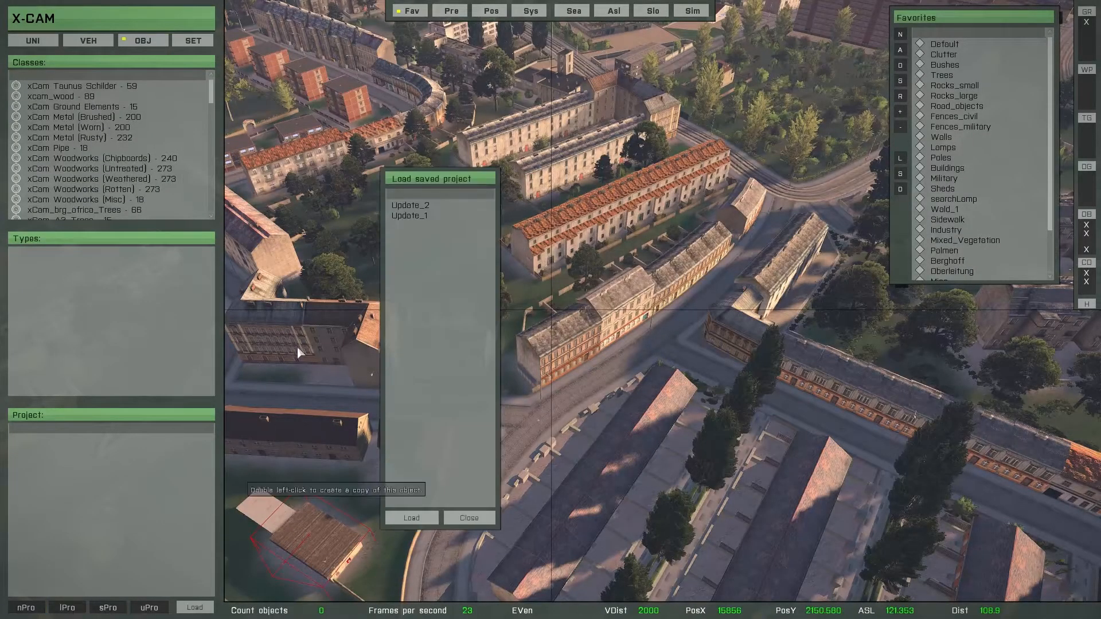
left_click(413, 215)
left_click(412, 518)
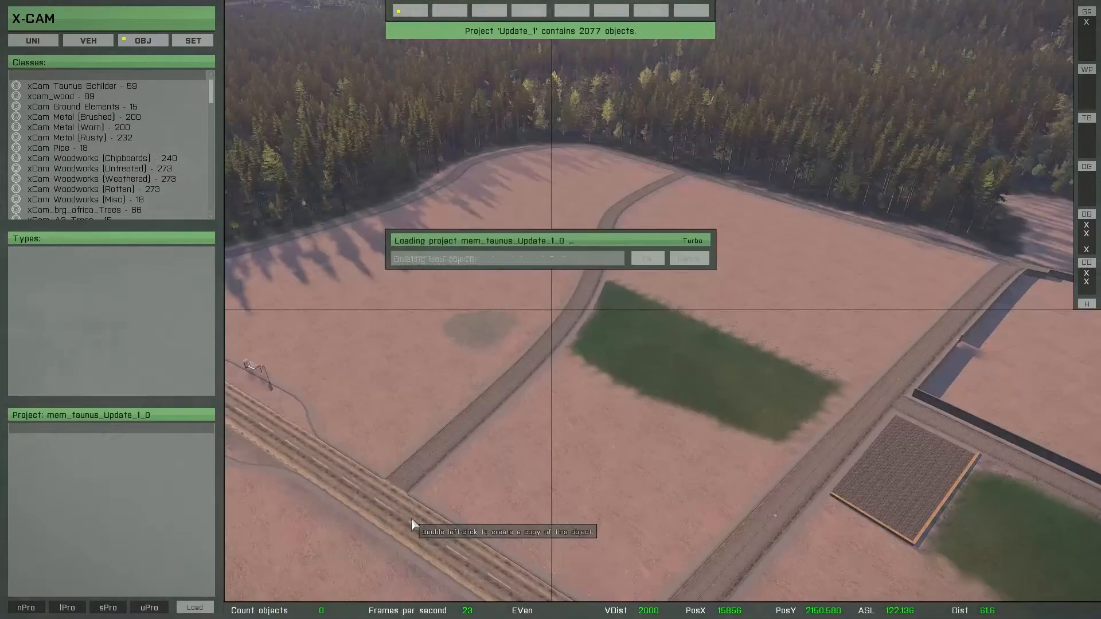
left_click(693, 241)
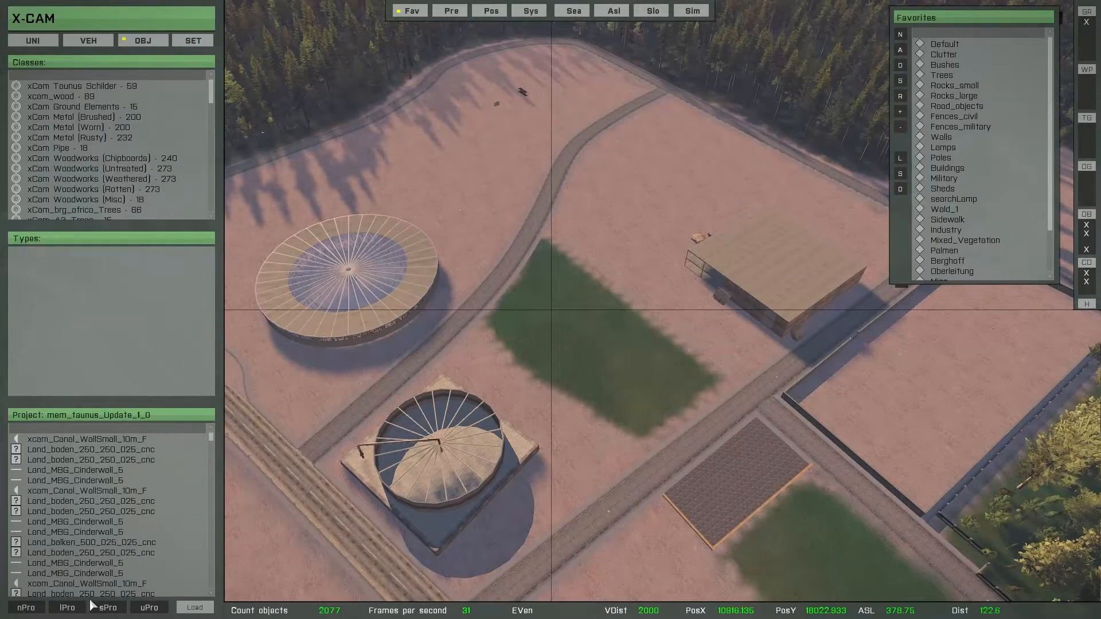
- Save the current project as Update_1, using Turbo mode during saving
left_click(107, 607)
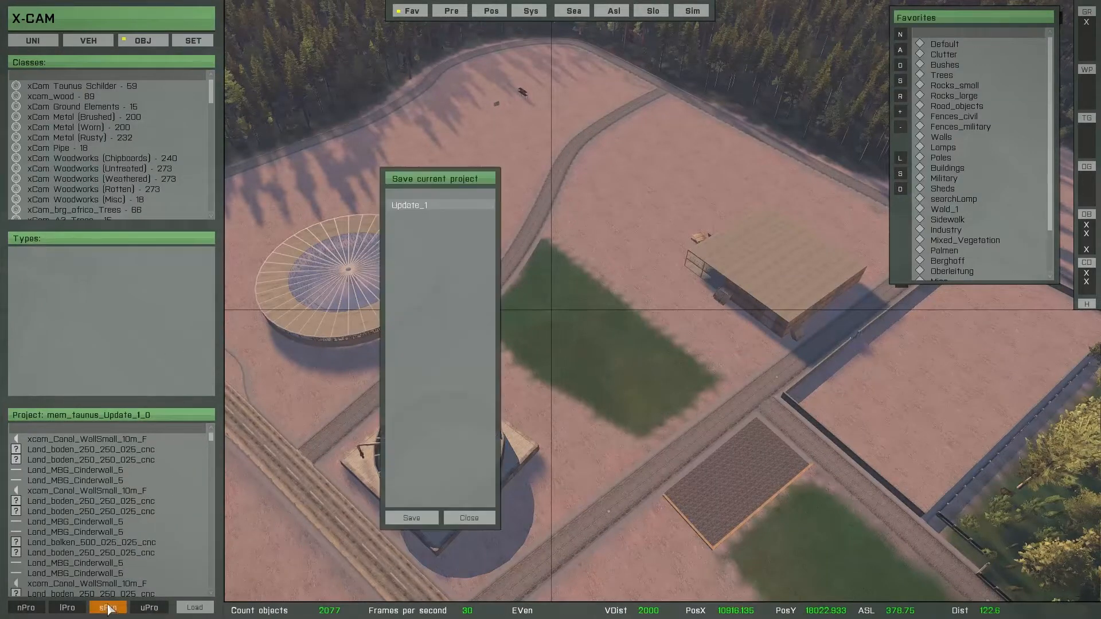
left_click(421, 518)
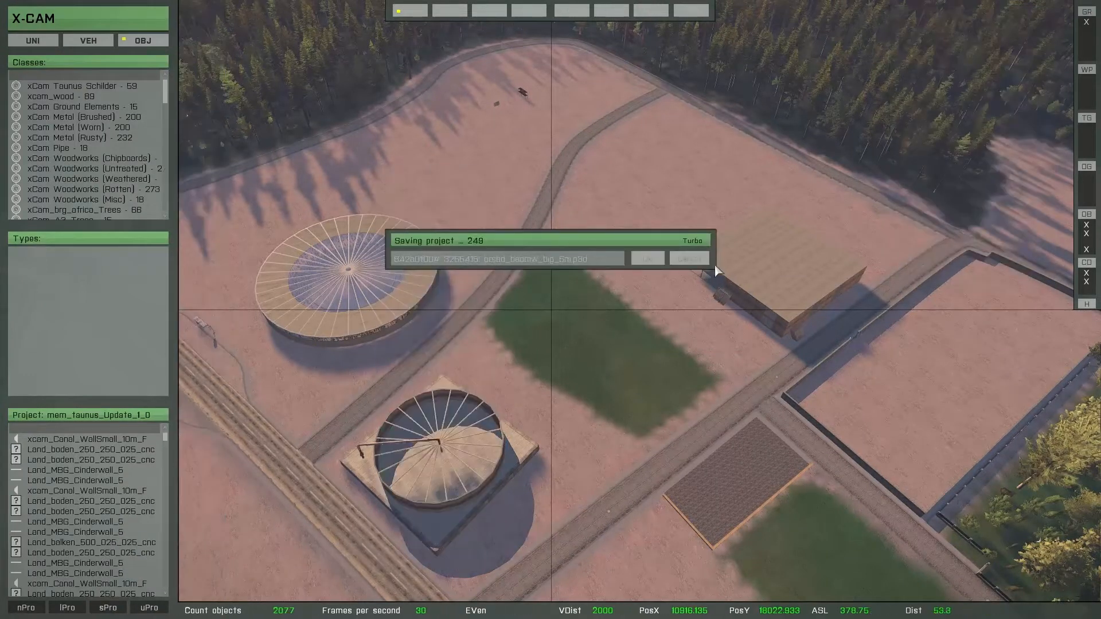
left_click(694, 241)
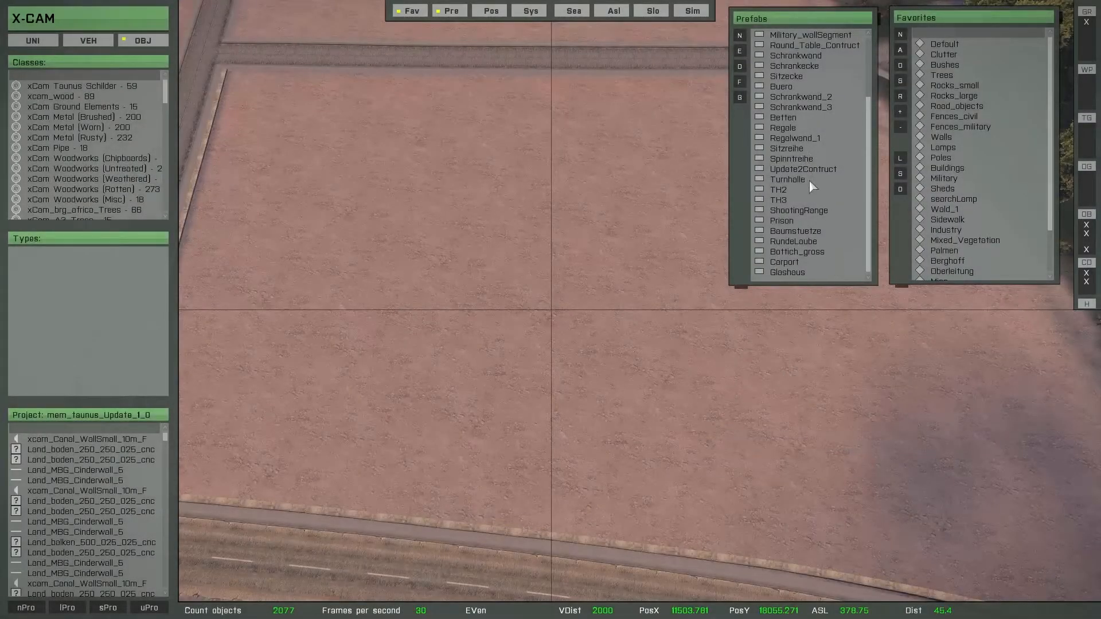
- Insert the prefab TH3 on the empty ground and copy the selected hall, using Turbo mode for both operations
left_click(787, 200)
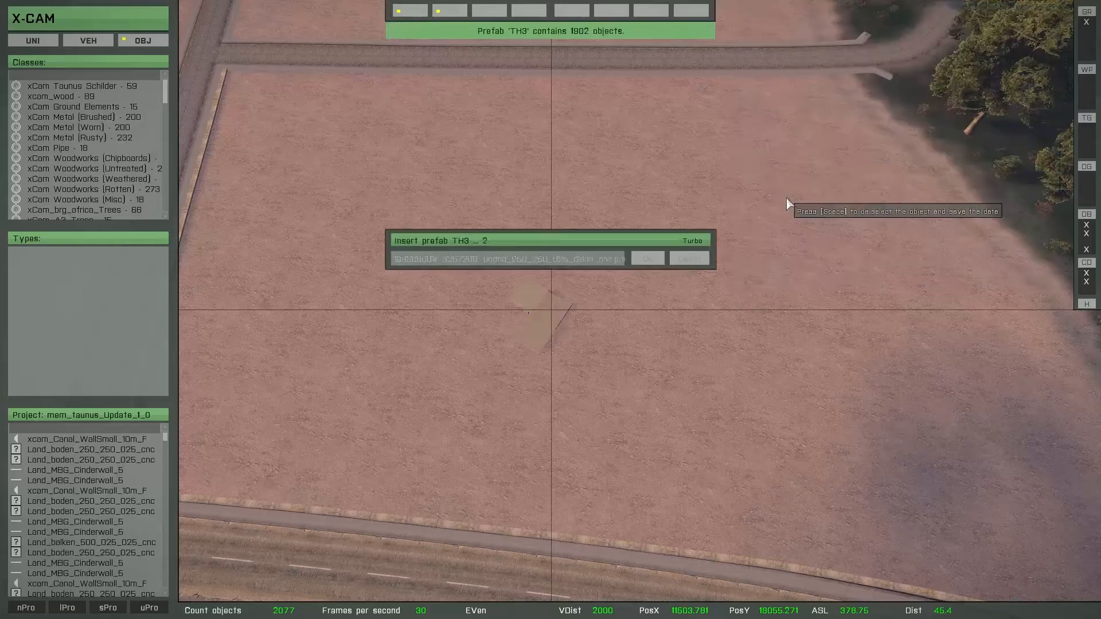
left_click(693, 241)
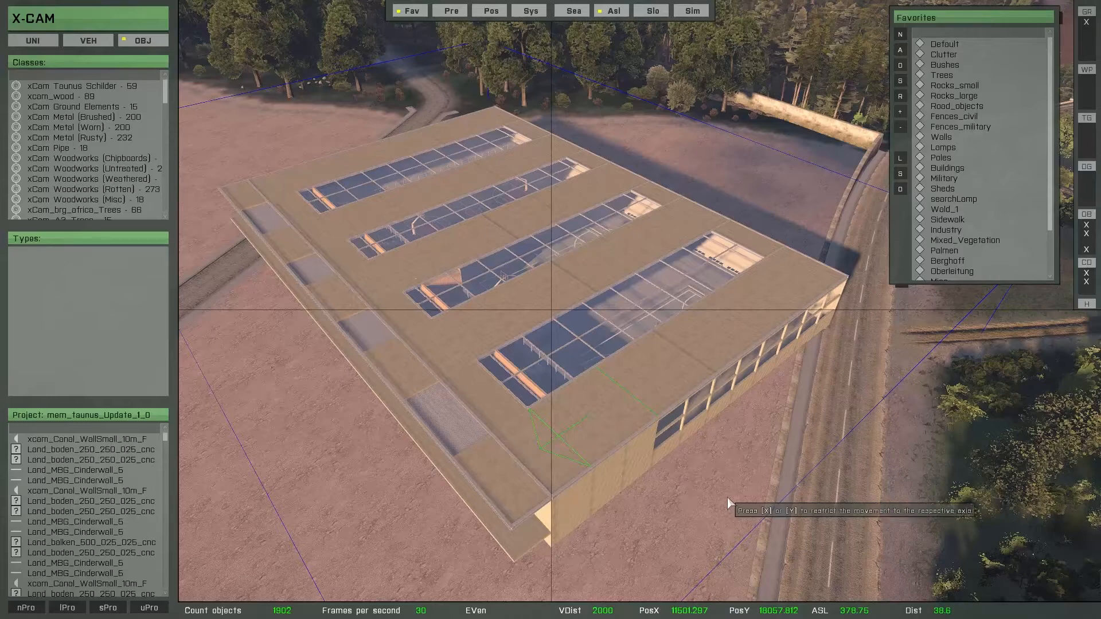
key("c")
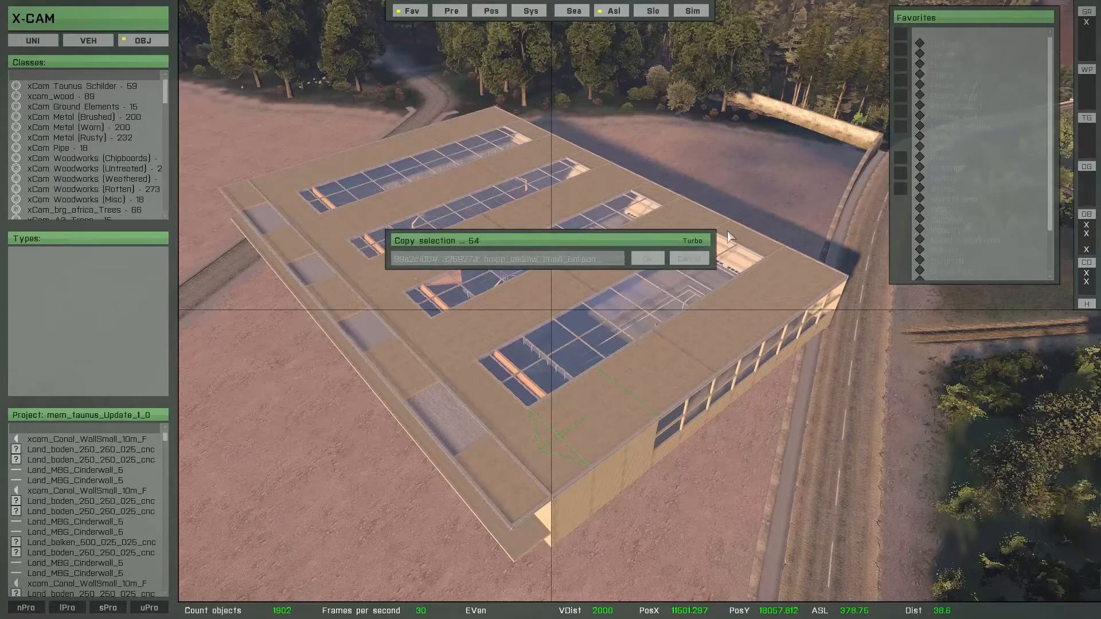
left_click(691, 246)
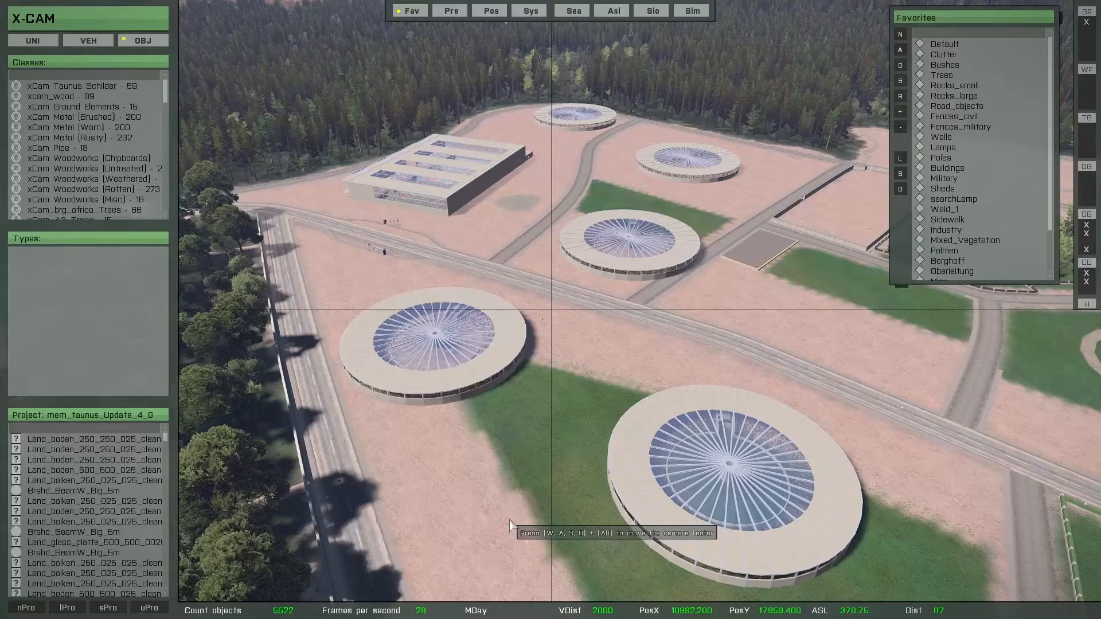
- Fly the camera into the sports hall and place the soldier on the walkway between the courts
key("w")
right_click_drag(601, 369, 520, 266)
key("w")
key("w")
key("t")
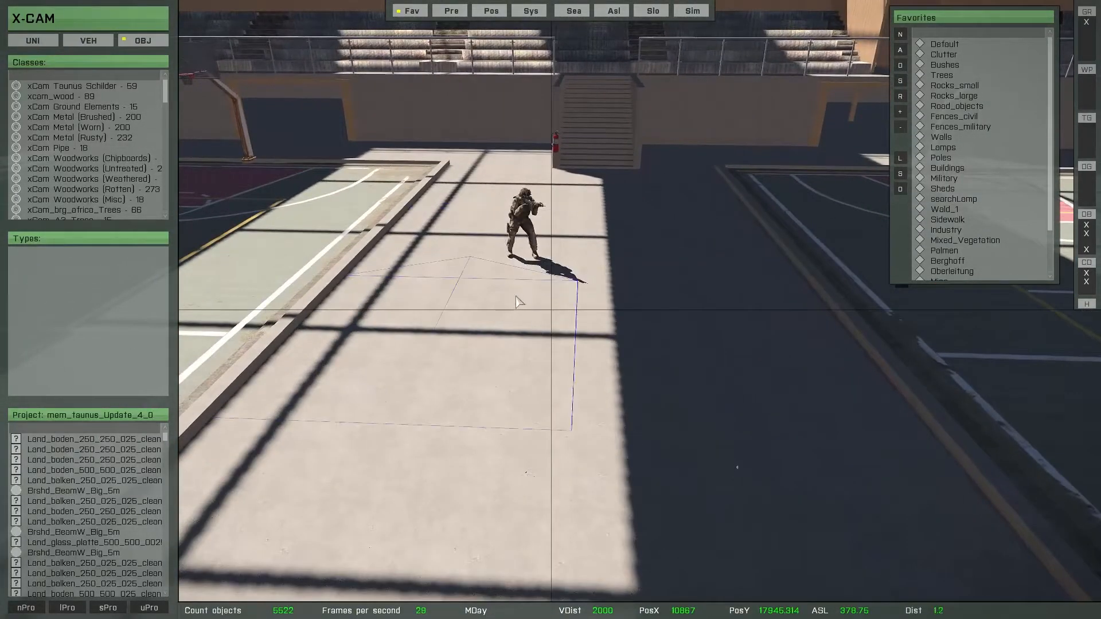
- Leave the editor camera and walk through the sports hall, up the stairs and along the grandstand to inspect the interior
key("Escape")
key("w")
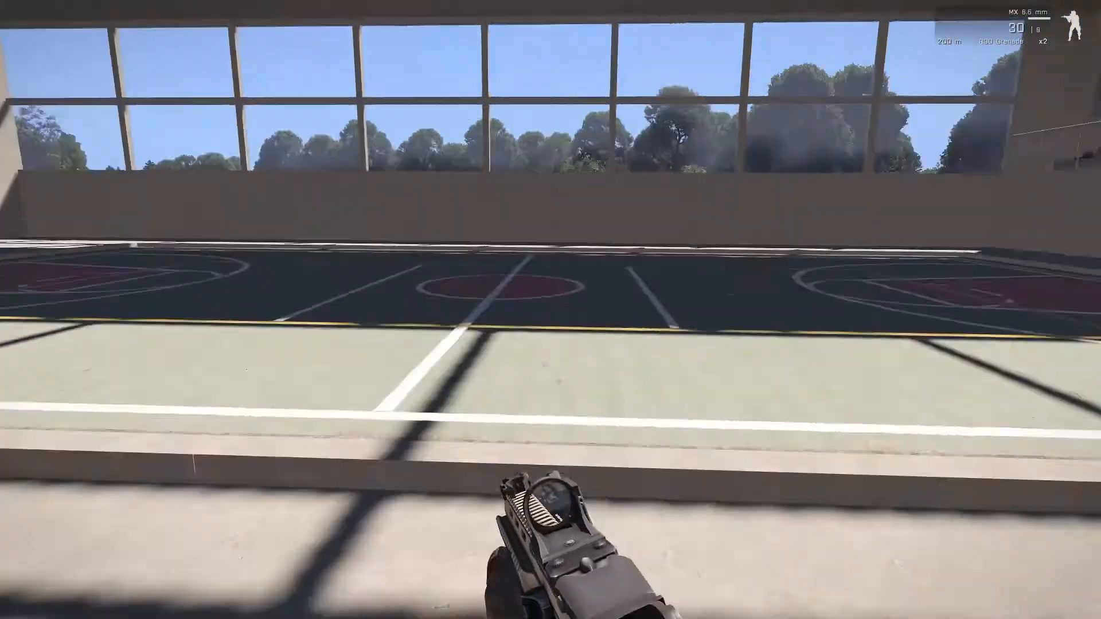
key("w")
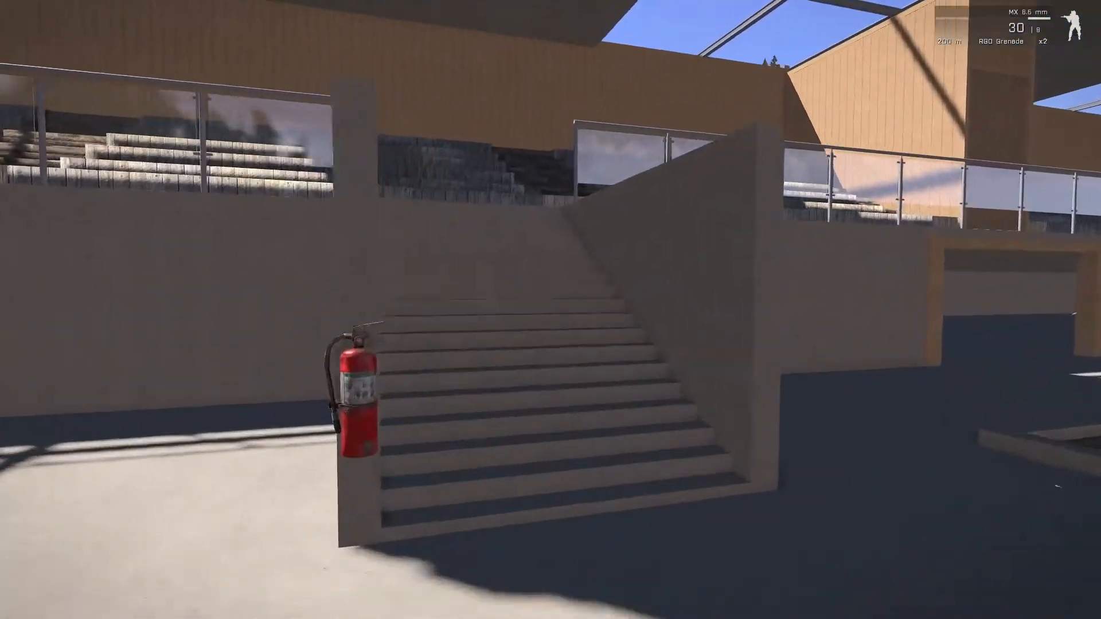
key("w")
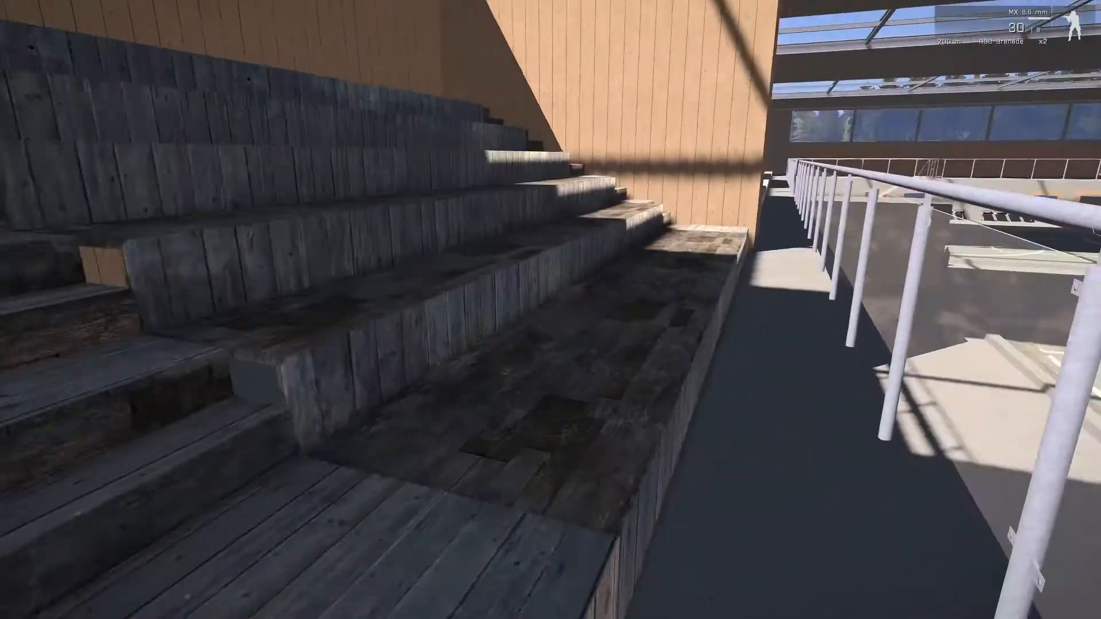
key("w")
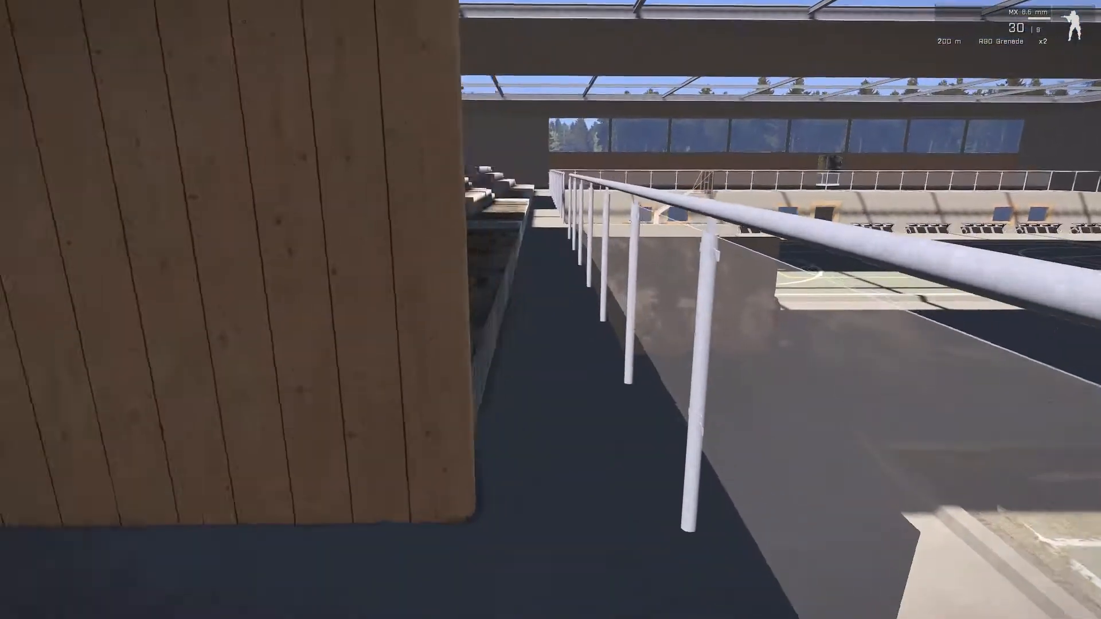
key("w")
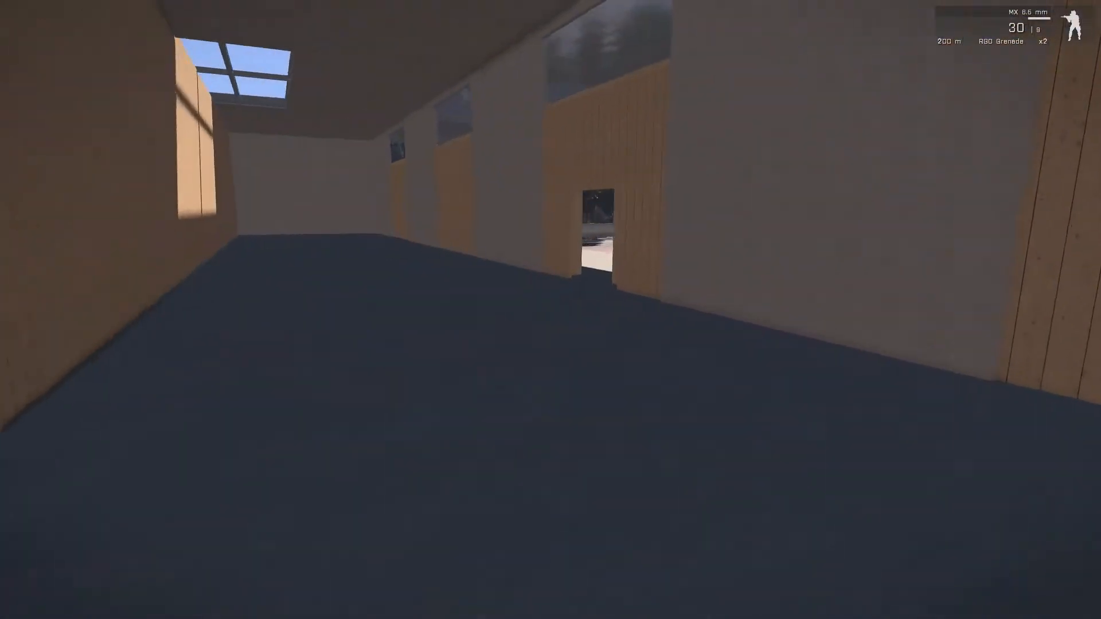
- Walk along the corridor beside the slanted wooden wall of the sports hall and start X-Cam again
key("w")
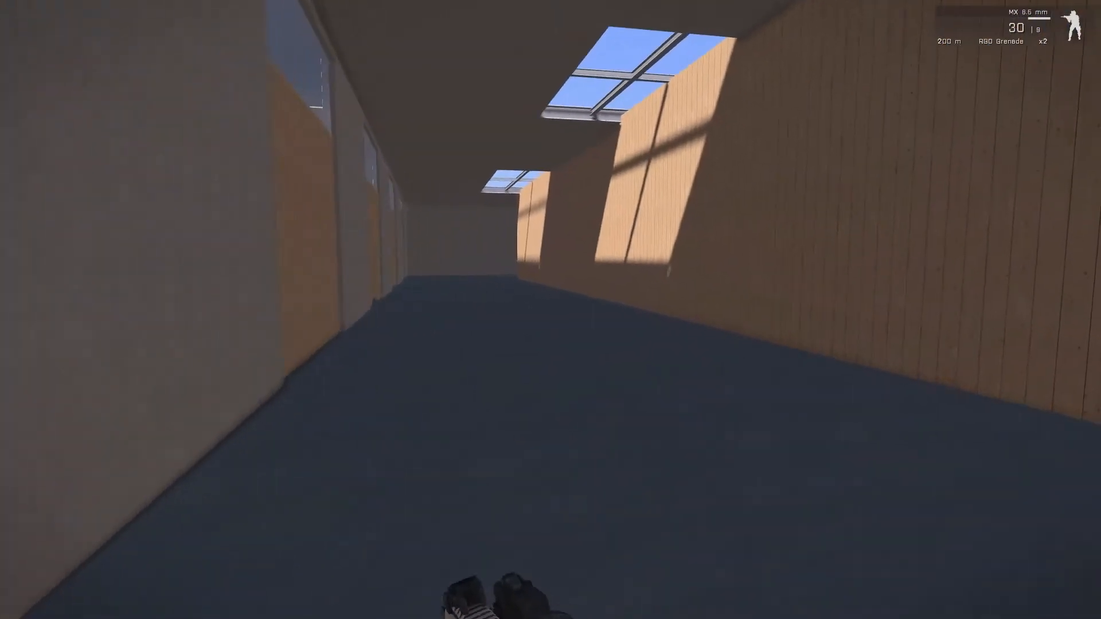
key("a")
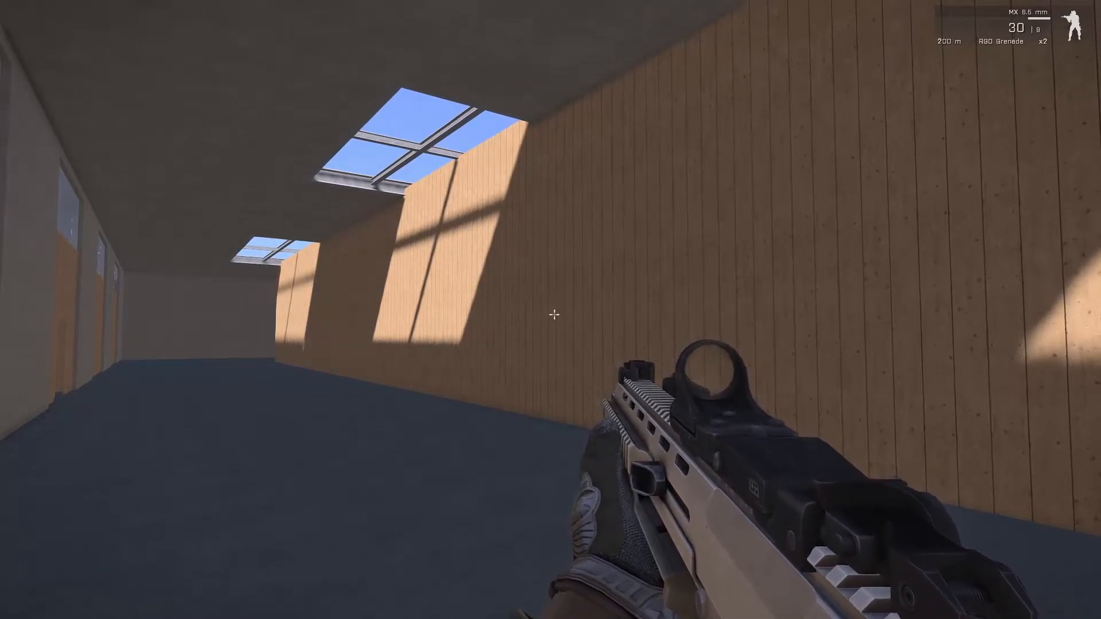
scroll(550, 310, "down", 1)
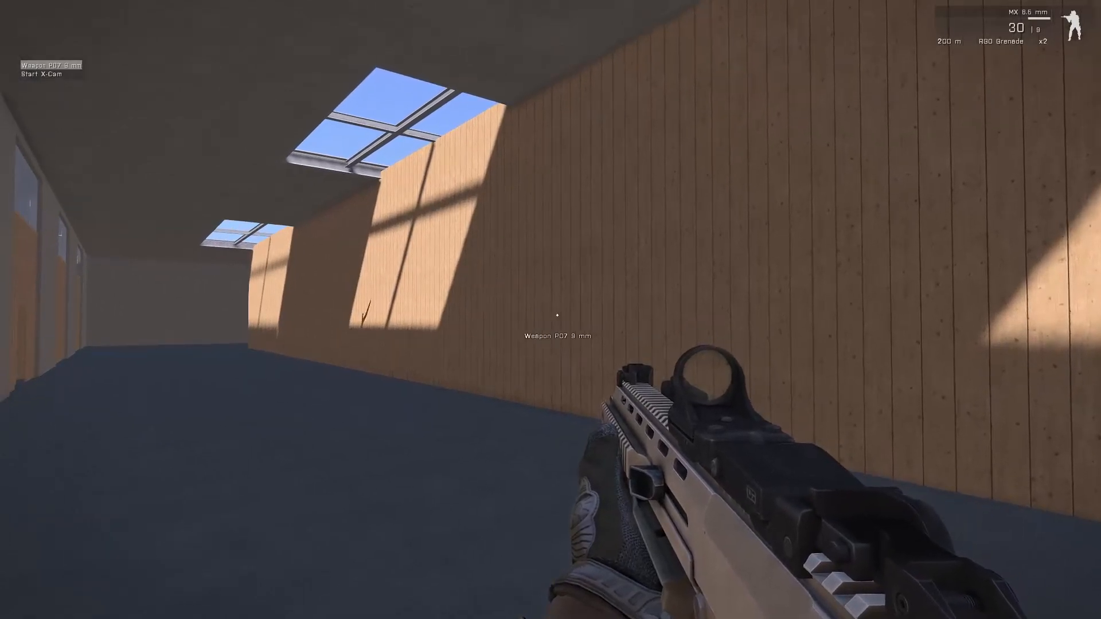
scroll(551, 309, "down", 1)
middle_click(557, 314)
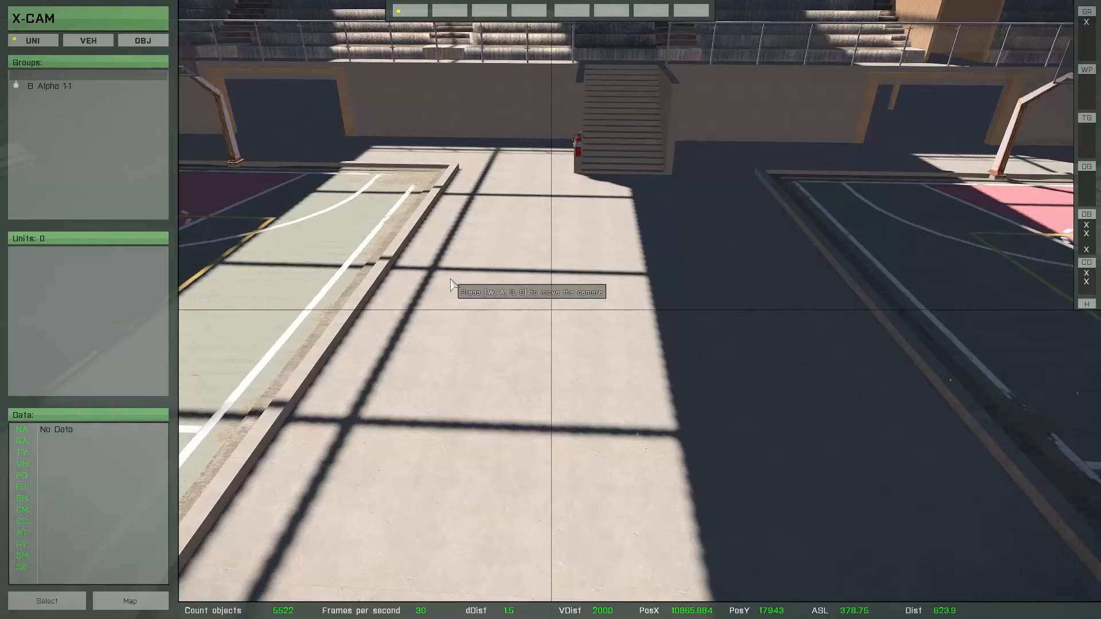
- Fly the editor camera out of the sports hall and around it to view the facade and glazed roof
key("a")
right_click_drag(451, 280, 648, 275)
key("s")
key("a")
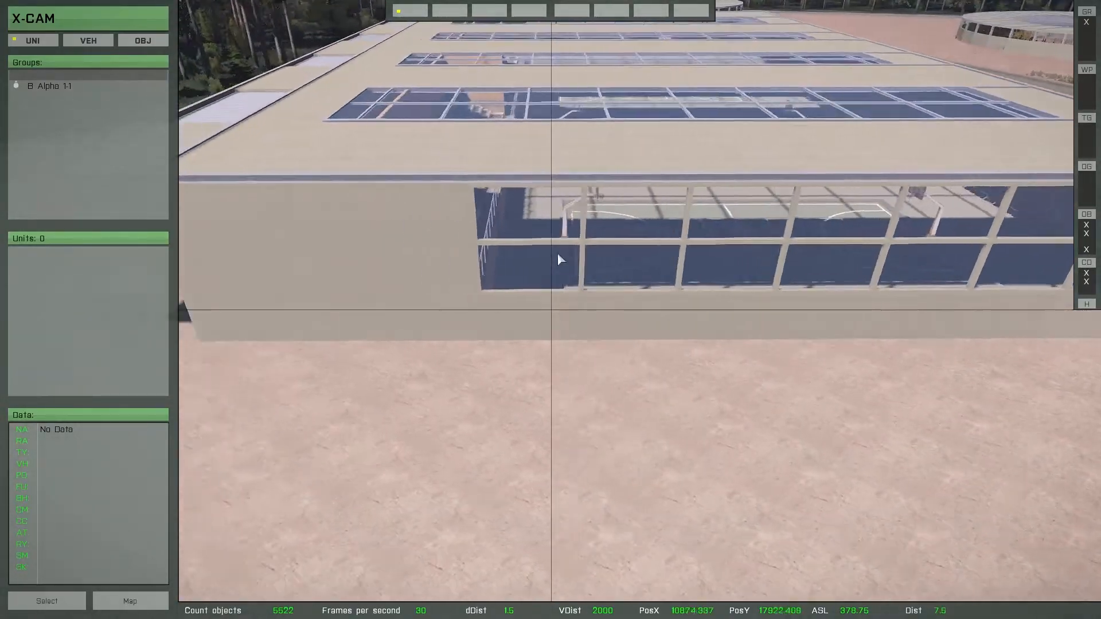
right_click_drag(559, 253, 693, 219)
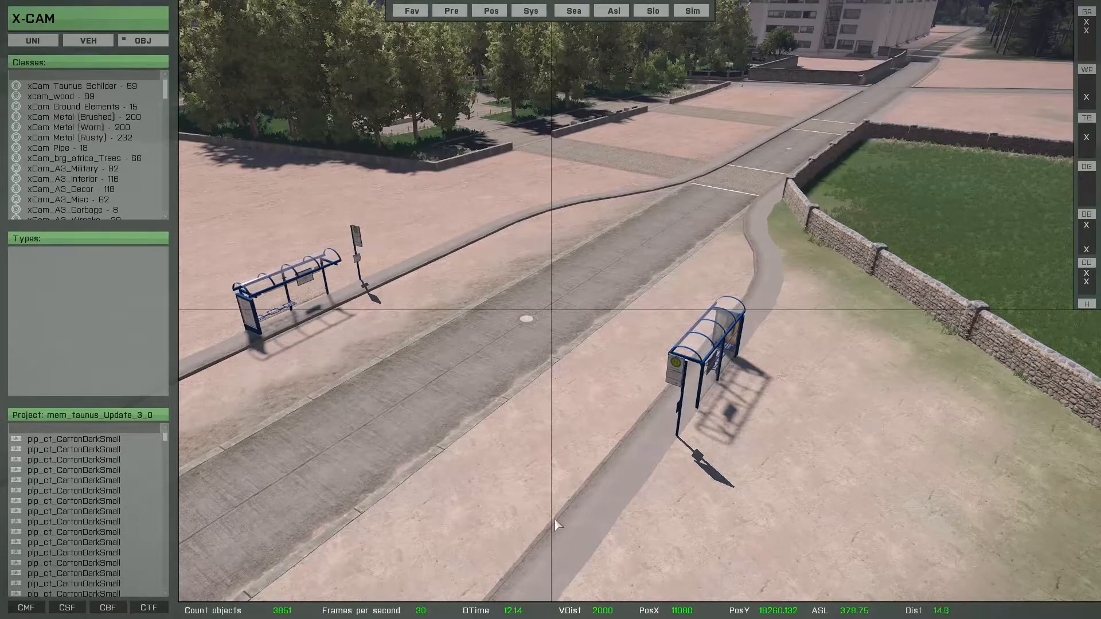
- Open the terrain builder file export, switch between saving relative and absolute height, and cancel the export
left_click(118, 610)
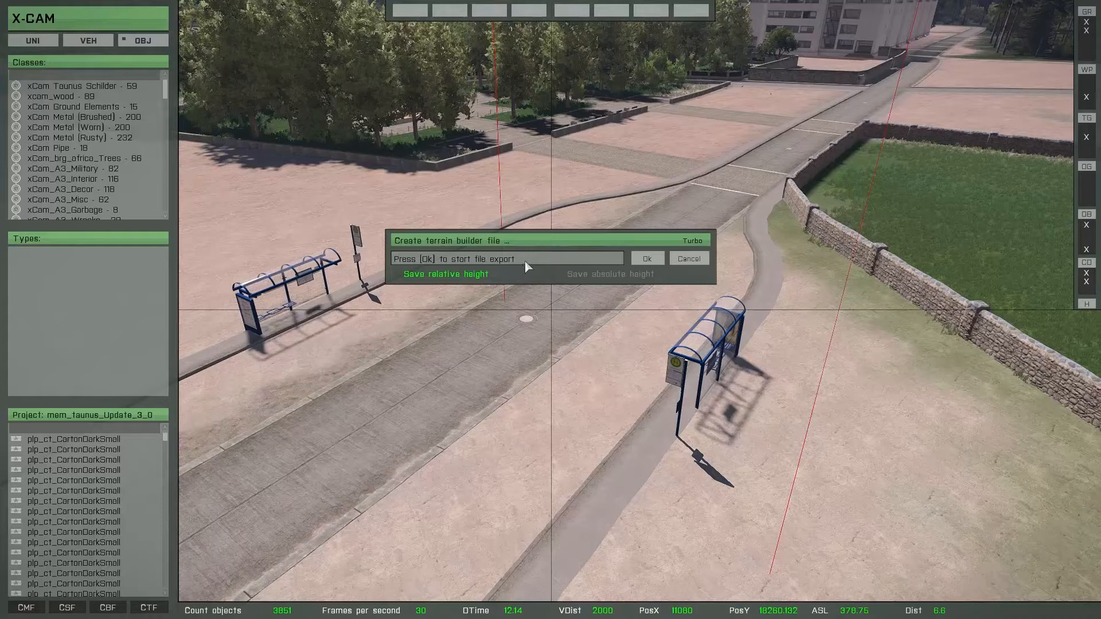
left_click_drag(478, 263, 389, 258)
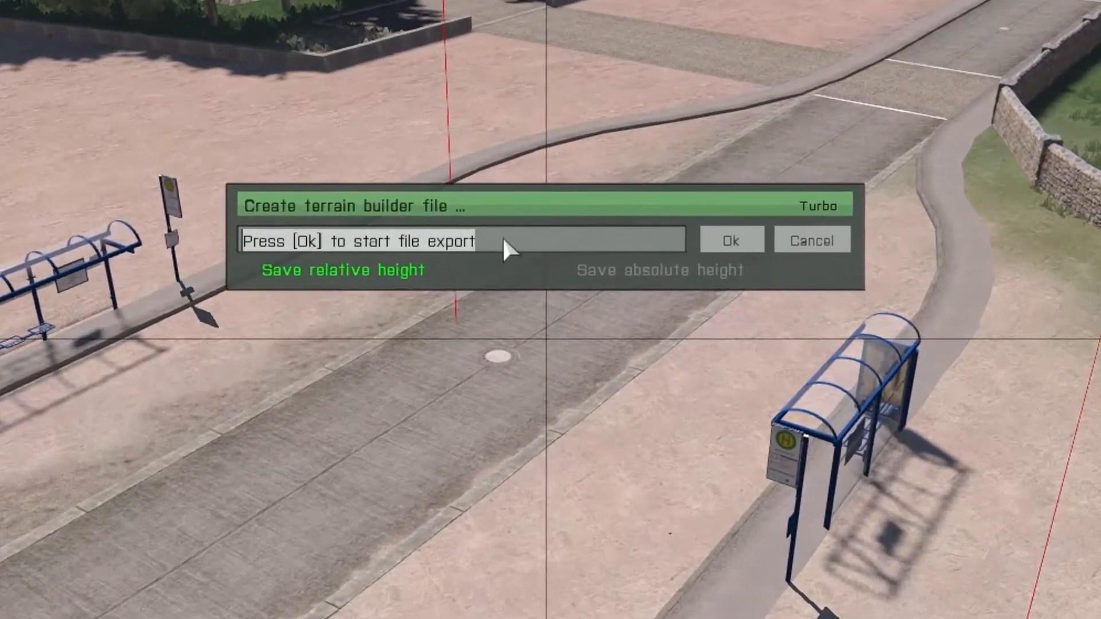
left_click(508, 236)
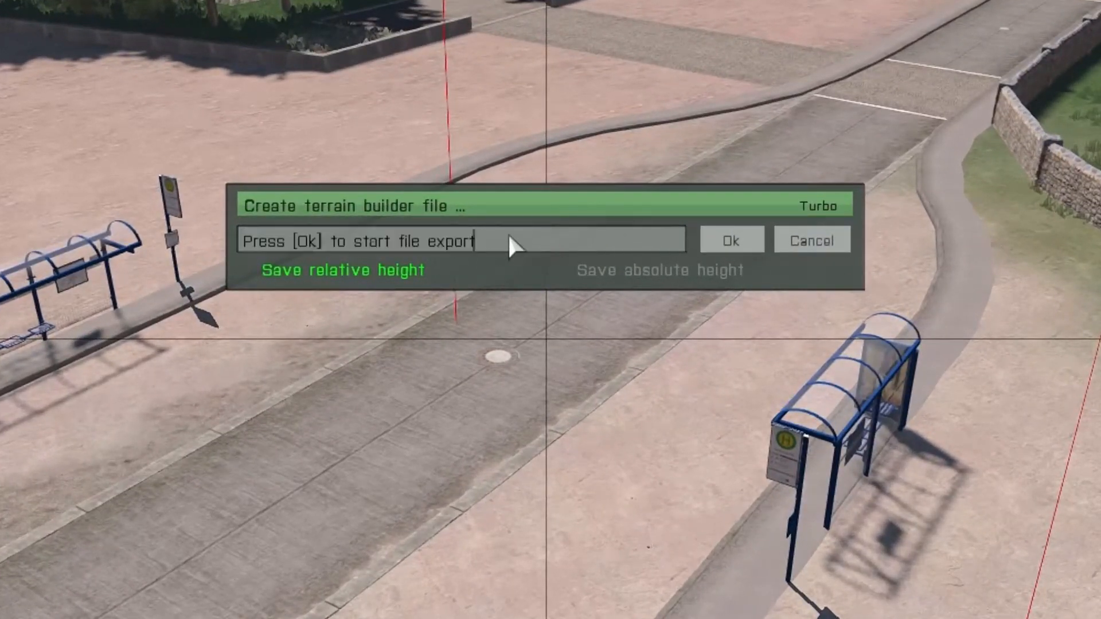
left_click(661, 273)
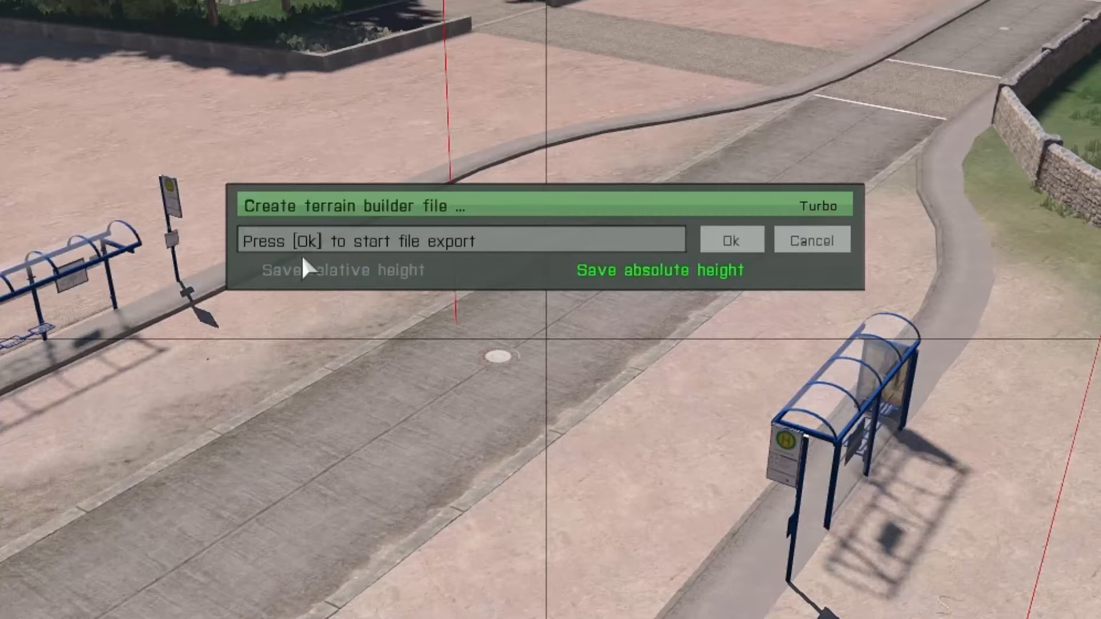
left_click(339, 271)
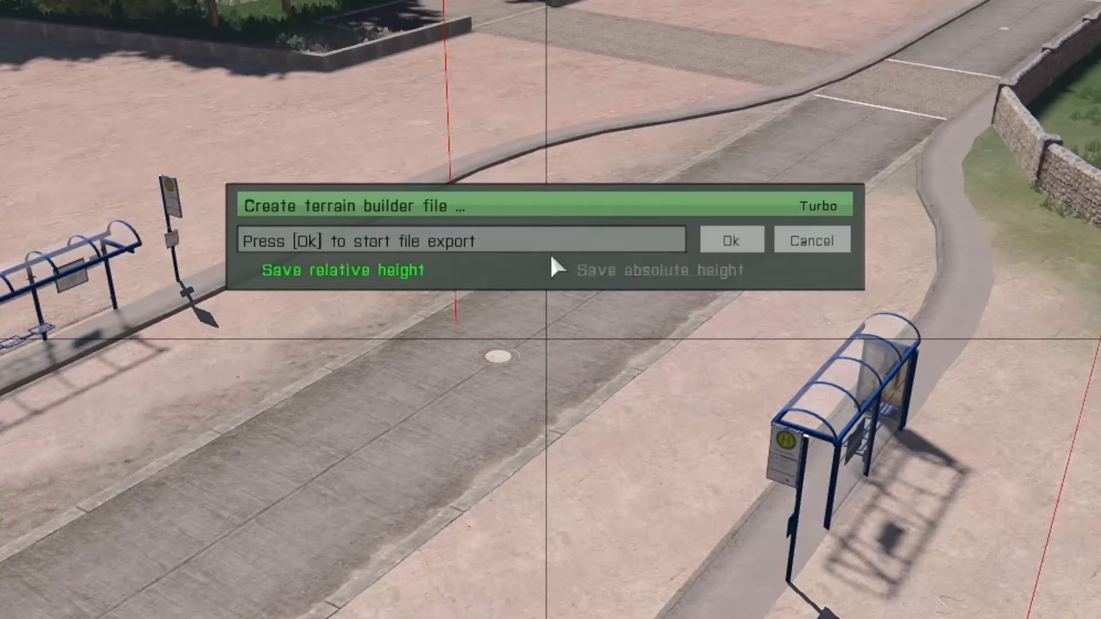
left_click(672, 273)
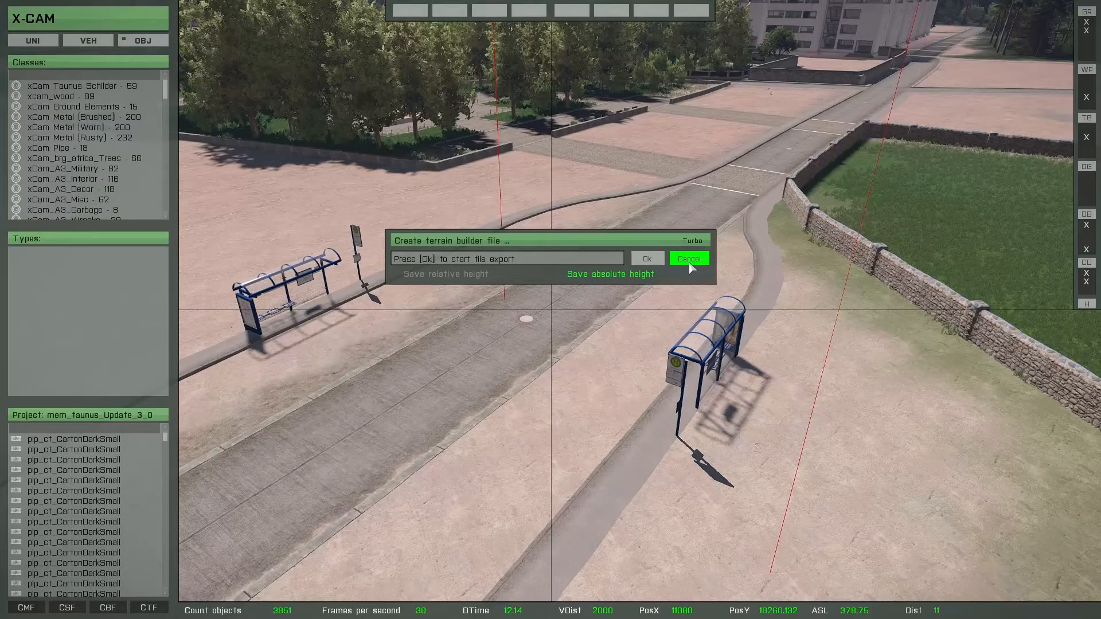
left_click(690, 259)
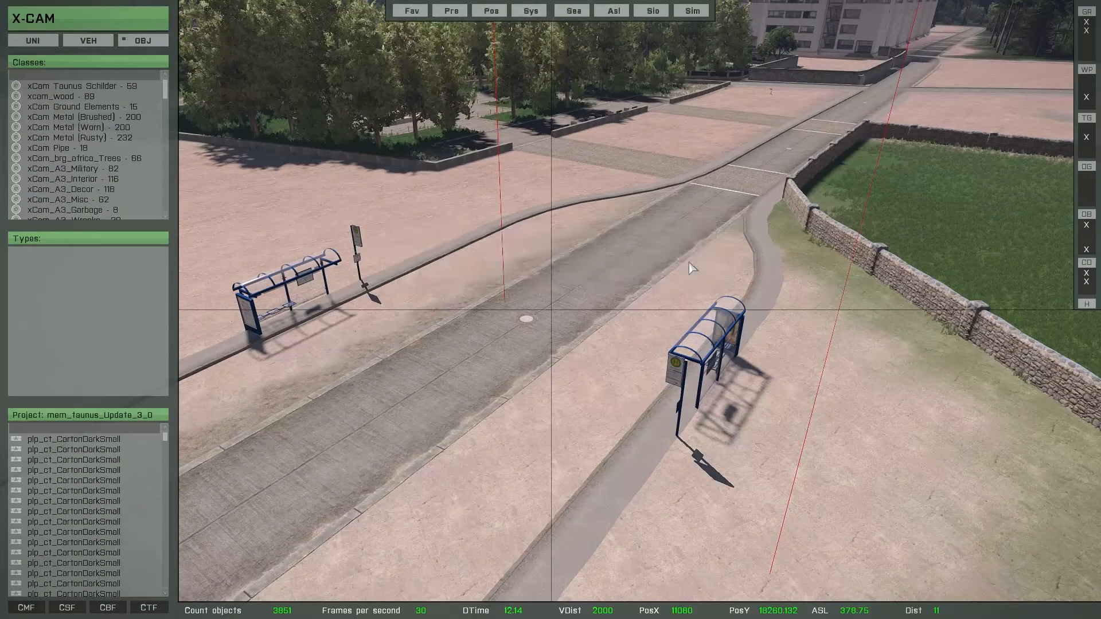
- Open the mission file export, toggle enablesimulation and allowDamage between true and false, and cancel the export
mouse_move(83, 607)
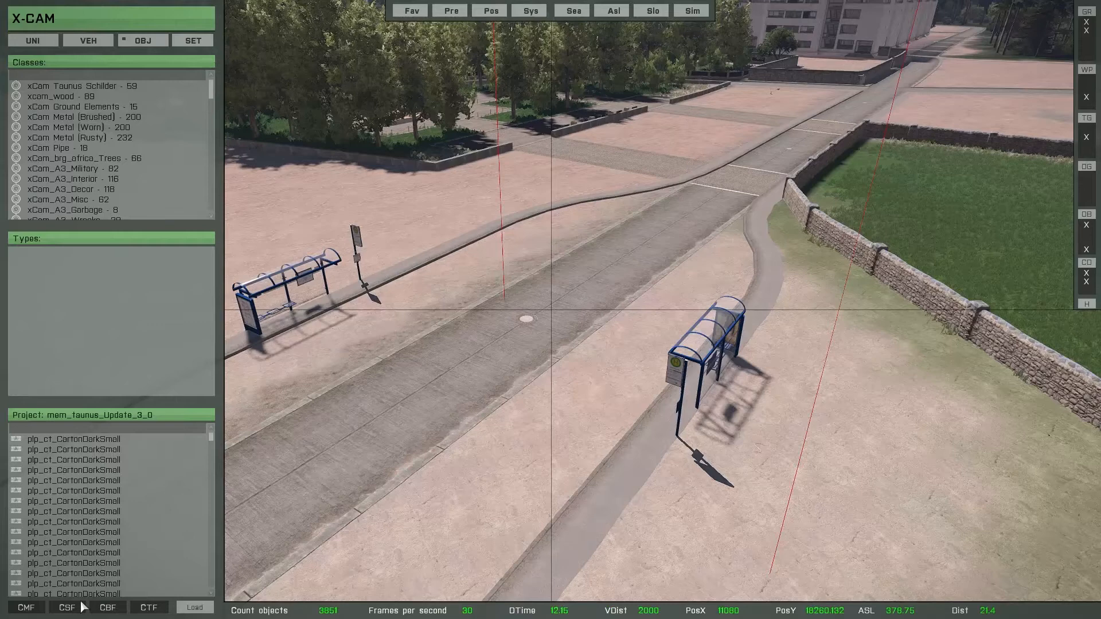
left_click(33, 609)
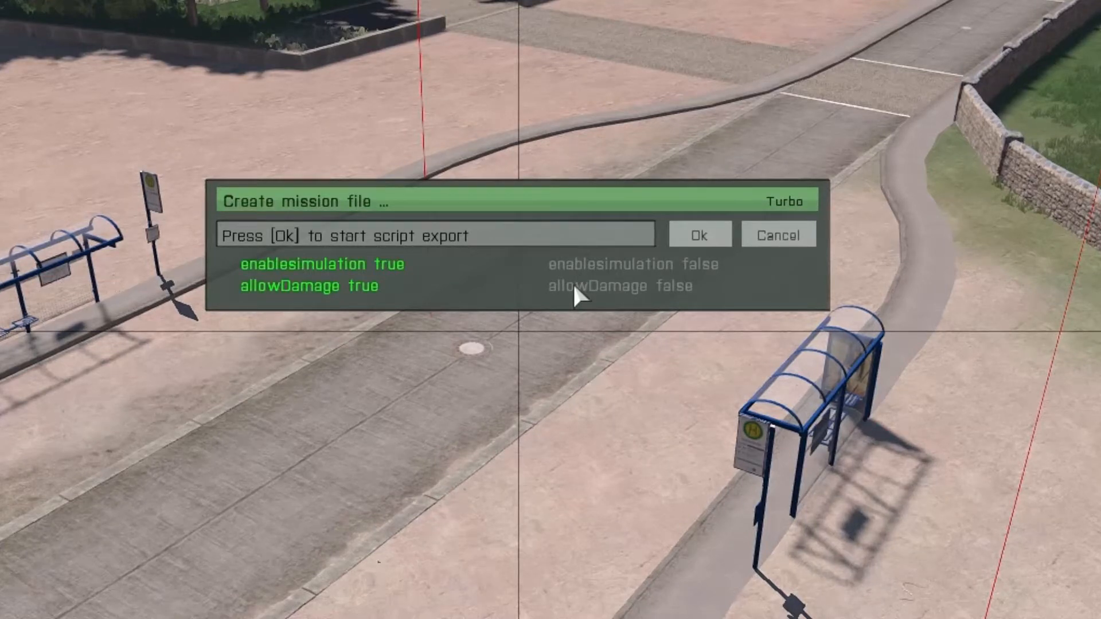
left_click(574, 285)
left_click(580, 267)
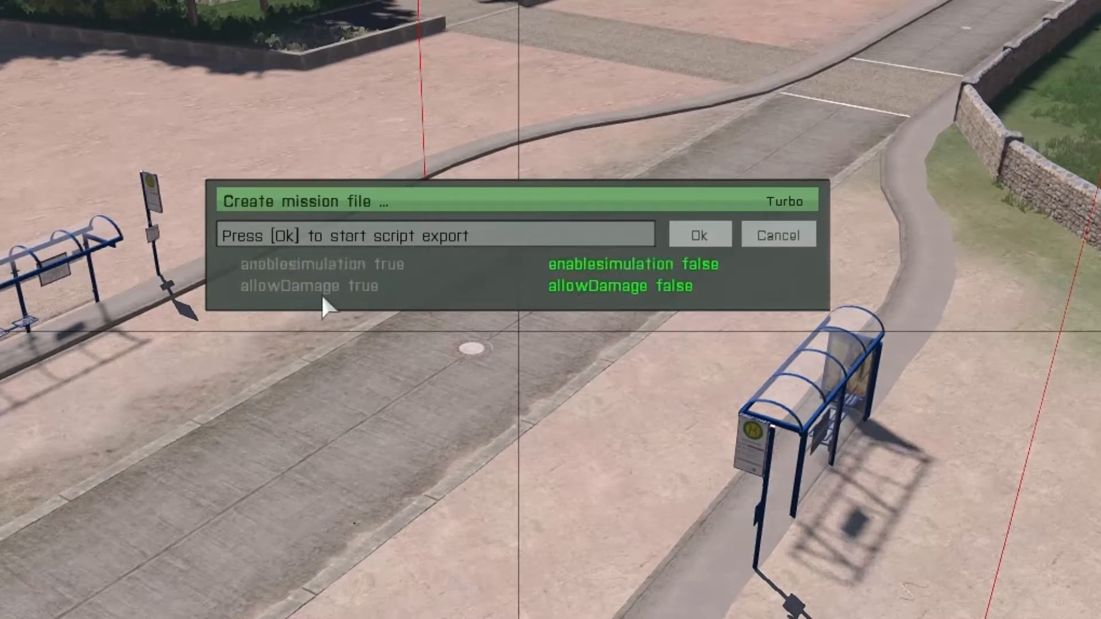
left_click(317, 287)
left_click(326, 267)
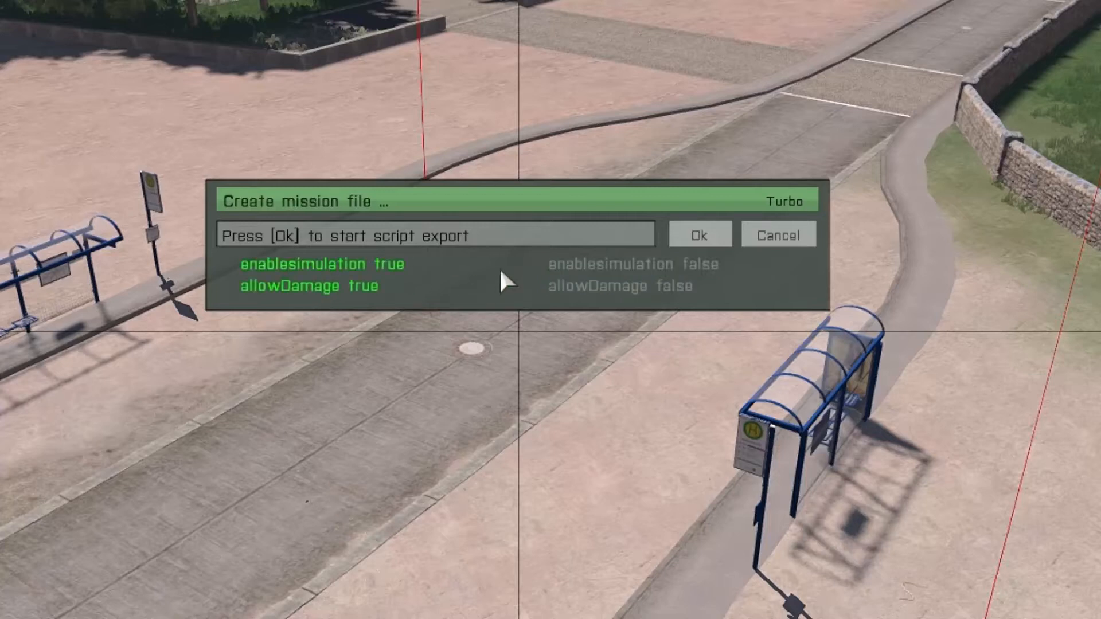
left_click(560, 287)
left_click(575, 268)
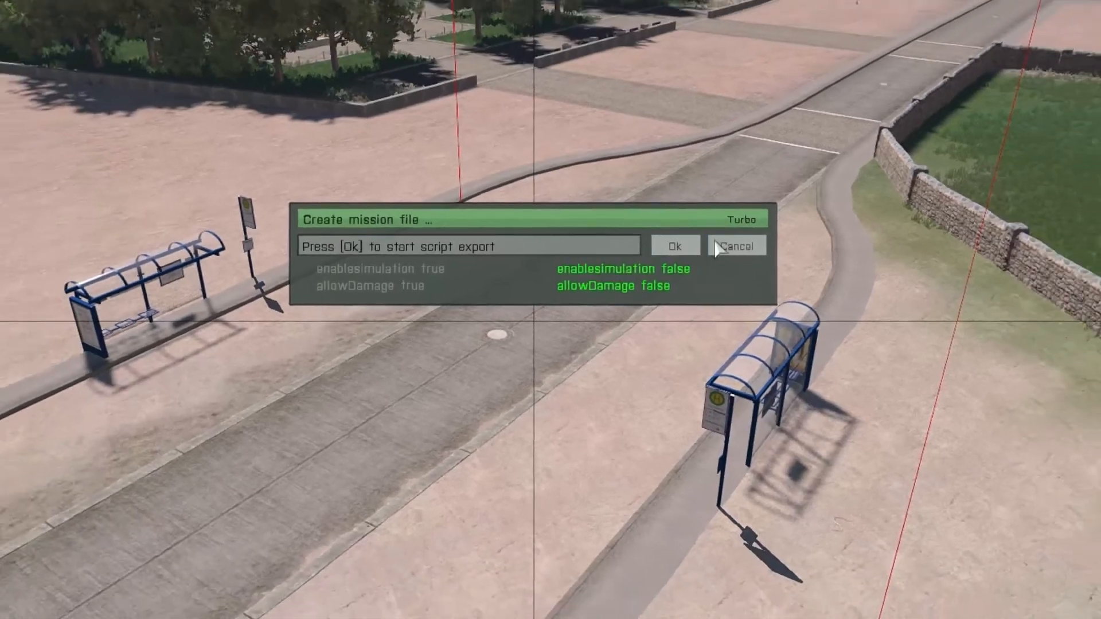
left_click(756, 230)
left_click(681, 259)
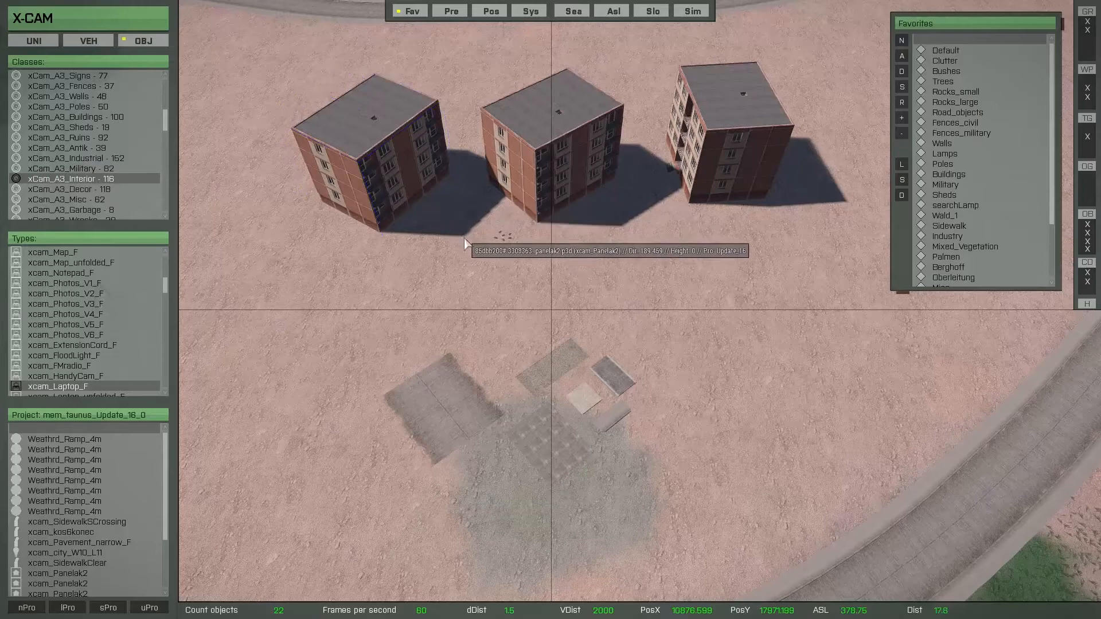
- Examine the laptops in front of the apartment blocks and the sidewalk and pavement pieces laid out on the ground
scroll(468, 247, "up", 5)
right_click_drag(468, 246, 516, 265)
scroll(521, 271, "up", 10)
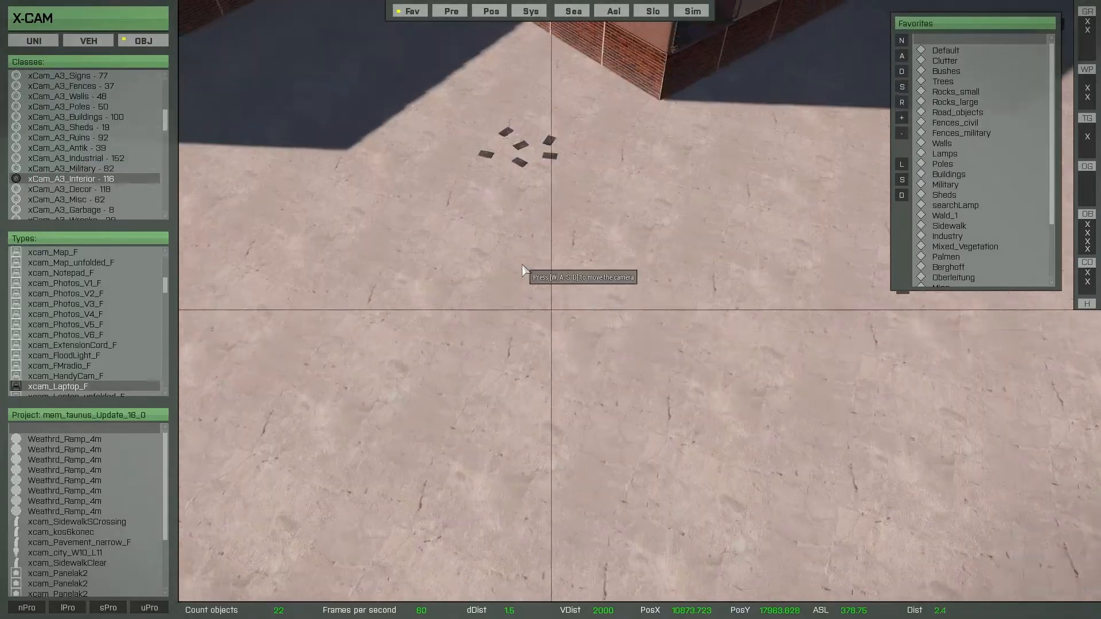
scroll(556, 267, "down", 10)
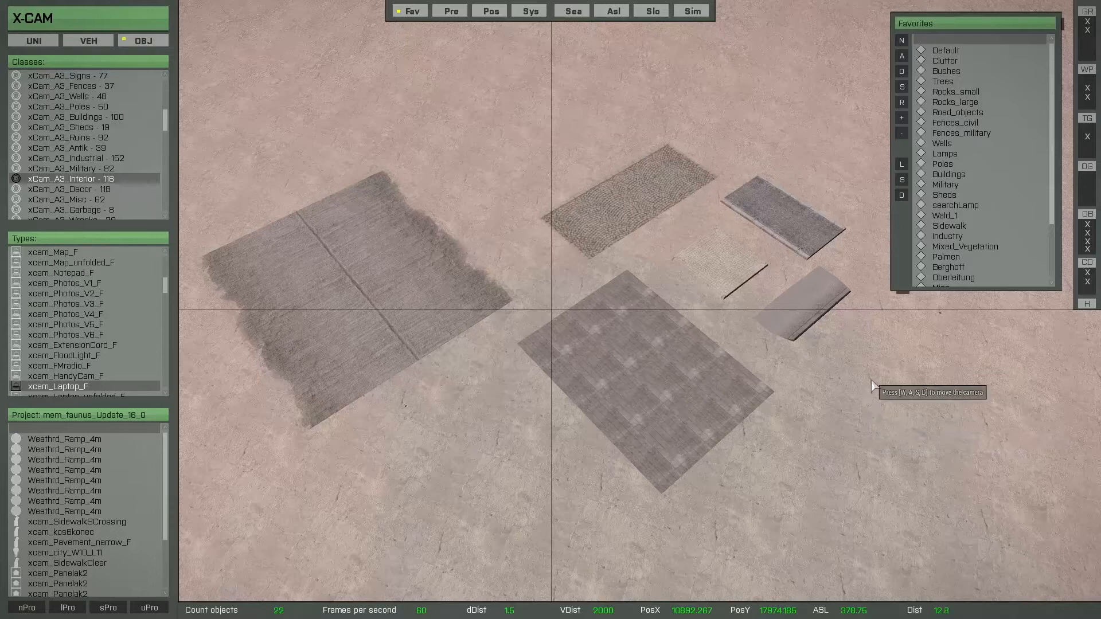
left_click(810, 308)
left_click(787, 214)
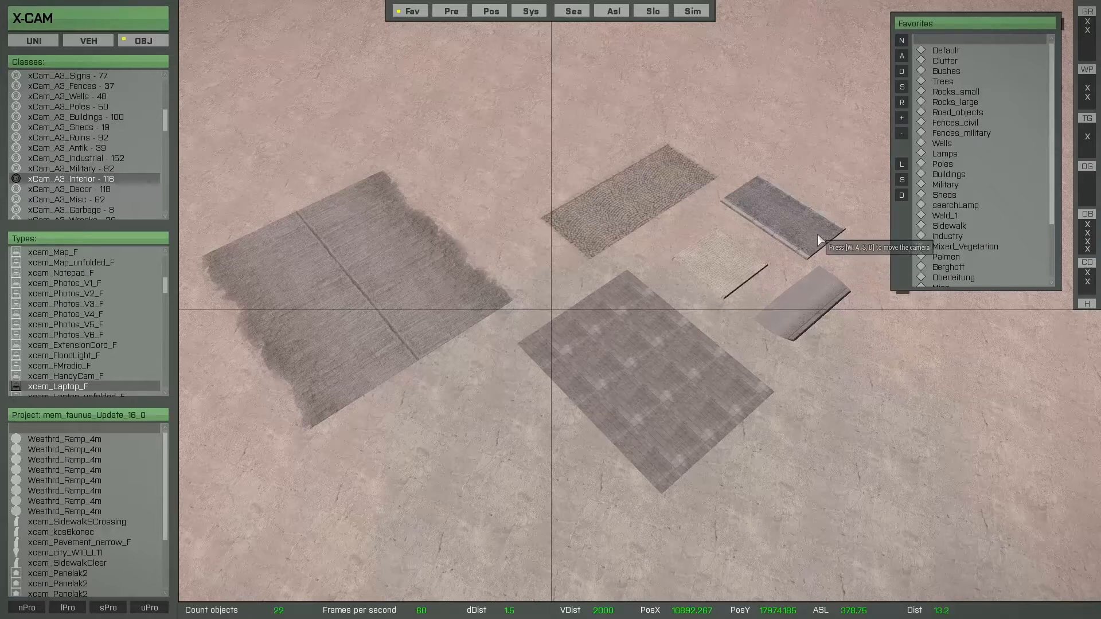
left_click(790, 222)
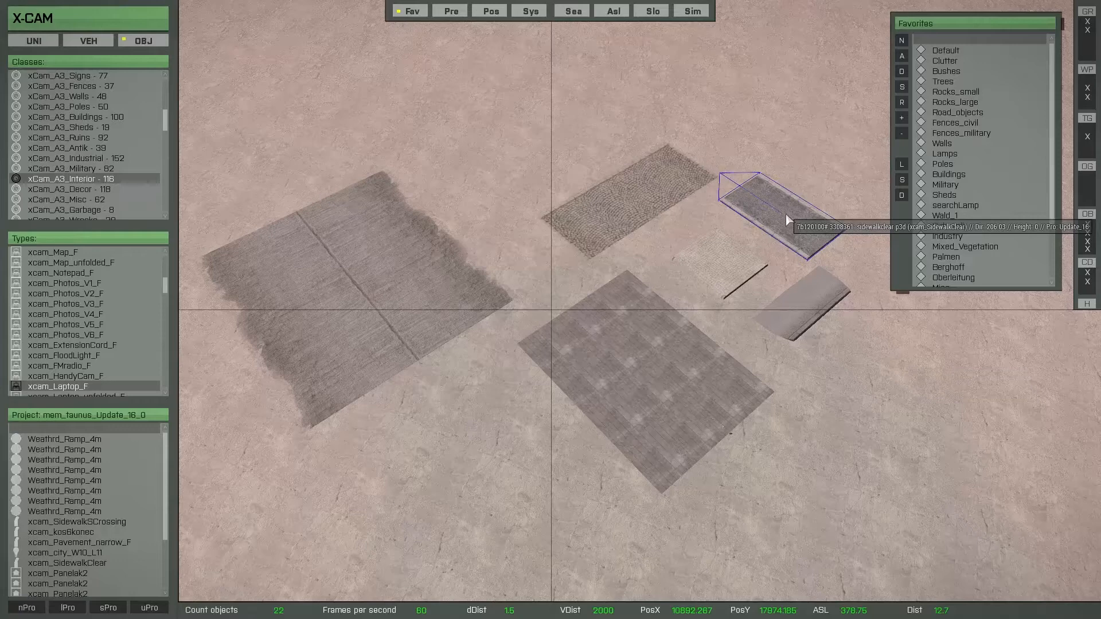
left_click(606, 192)
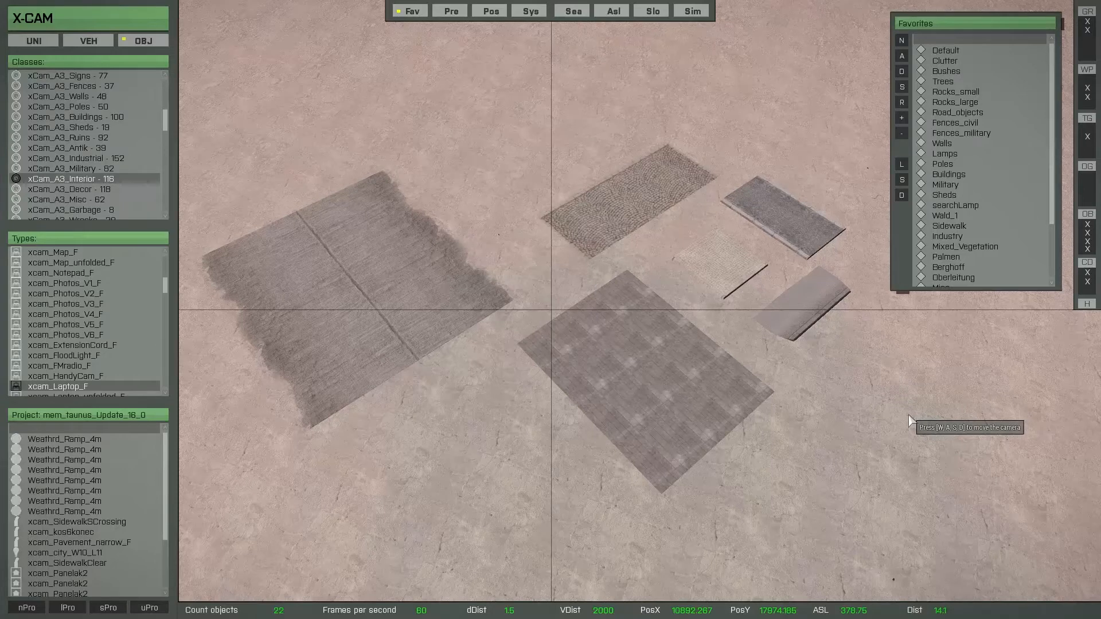
- Move the xcam_SidewalkClear piece onto the middle of the Weathrd_Ramp_4m platform and deselect it
left_click(781, 221)
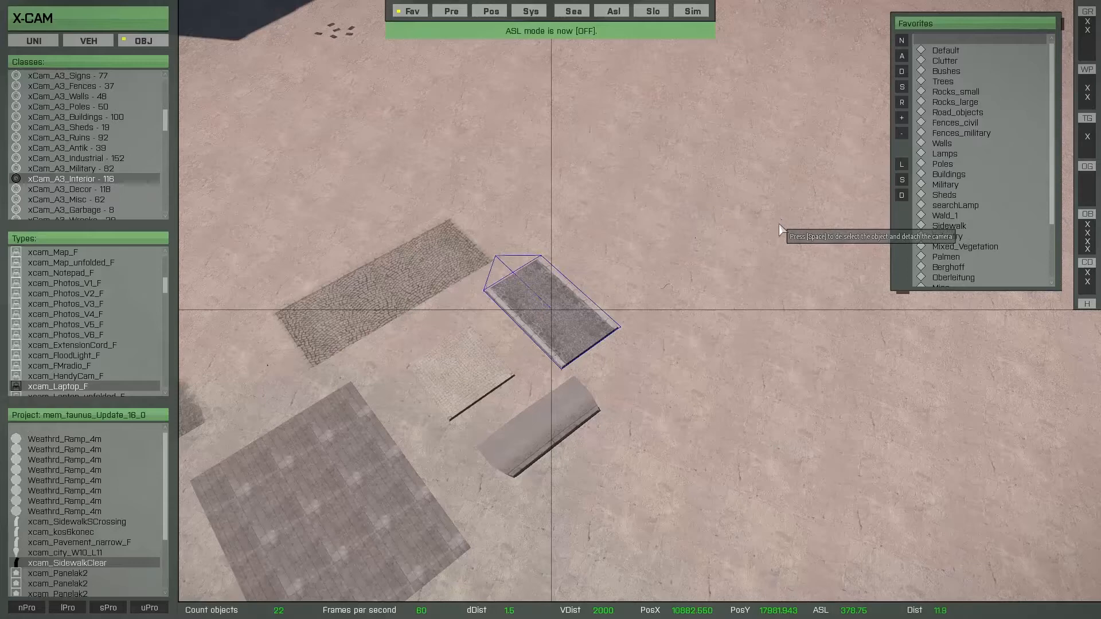
left_click_drag(779, 225, 675, 301)
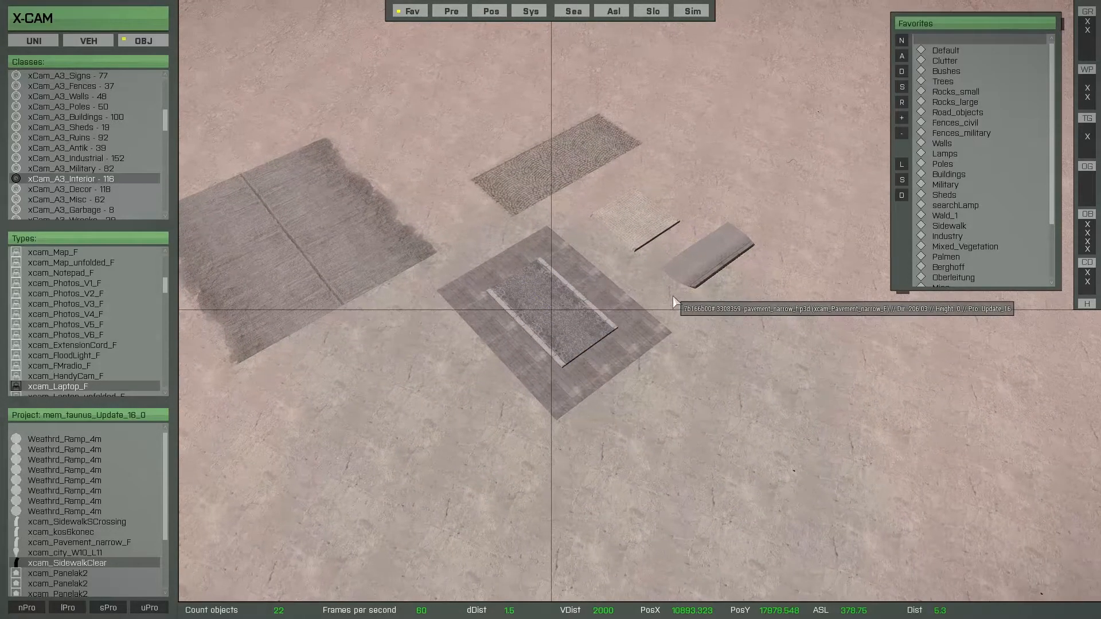
left_click(690, 426)
scroll(689, 434, "up", 3)
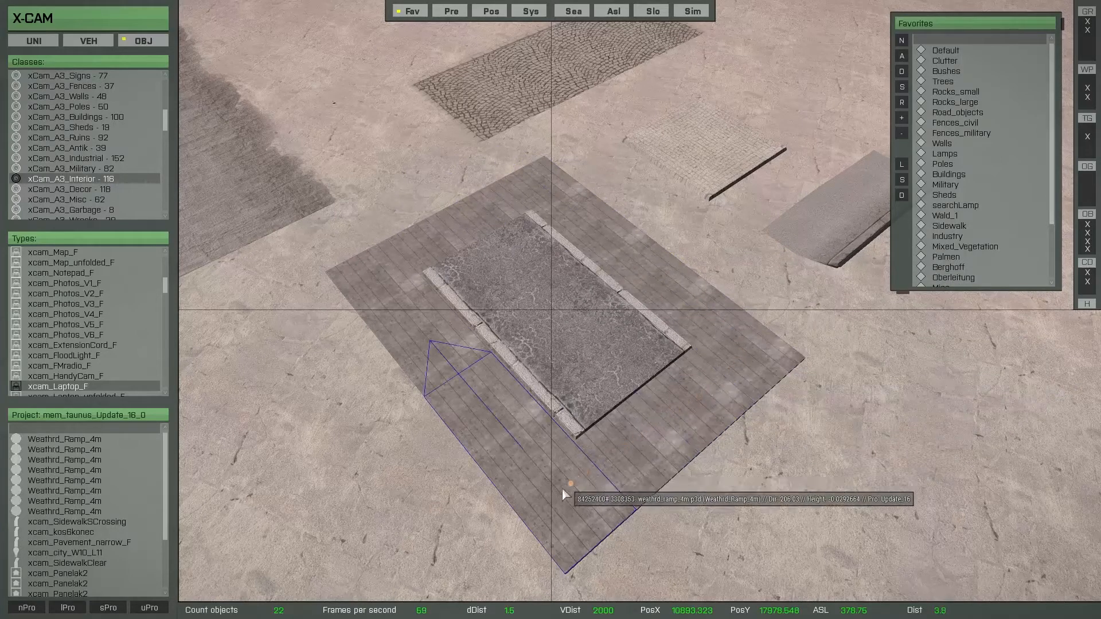
scroll(596, 386, "down", 3)
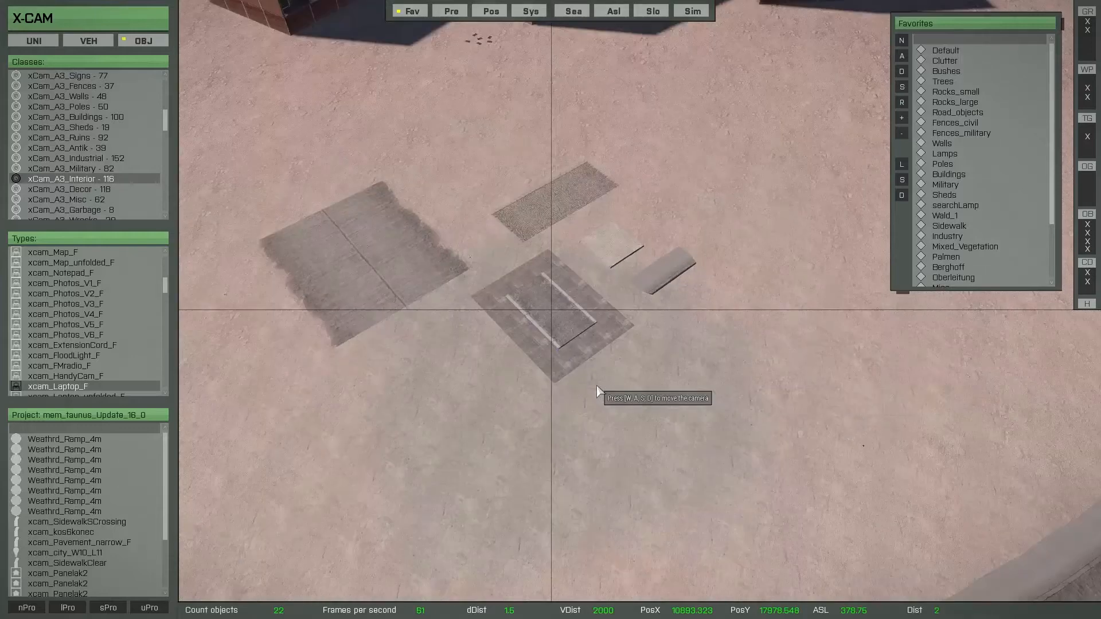
key("d")
key("a")
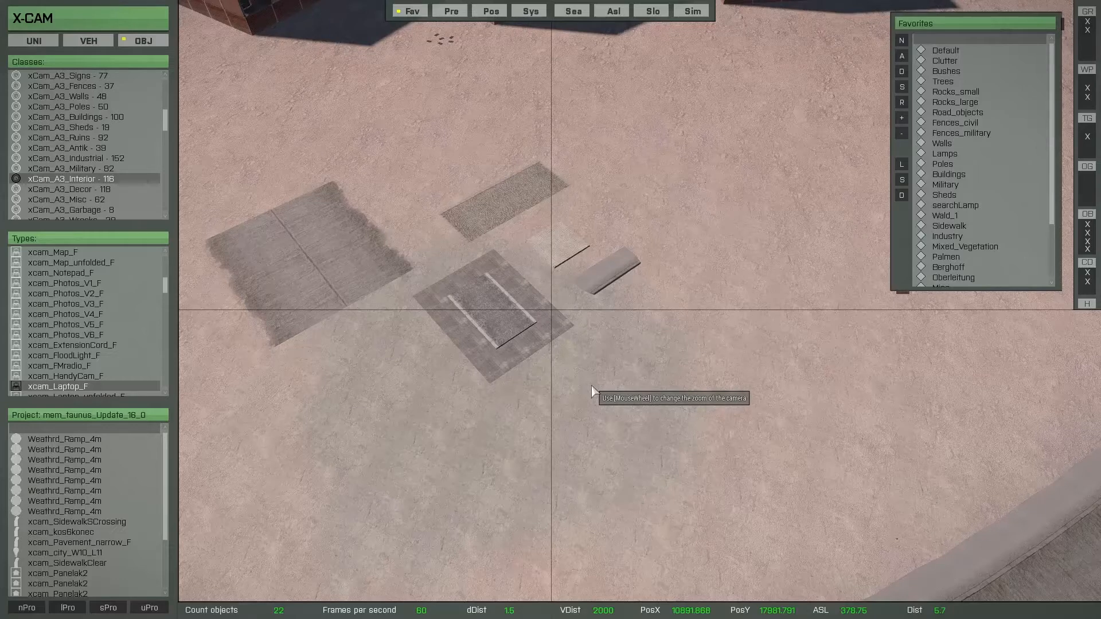
- Pick a laptop from the group lying beside the small cobblestone paving piece
key("shift")
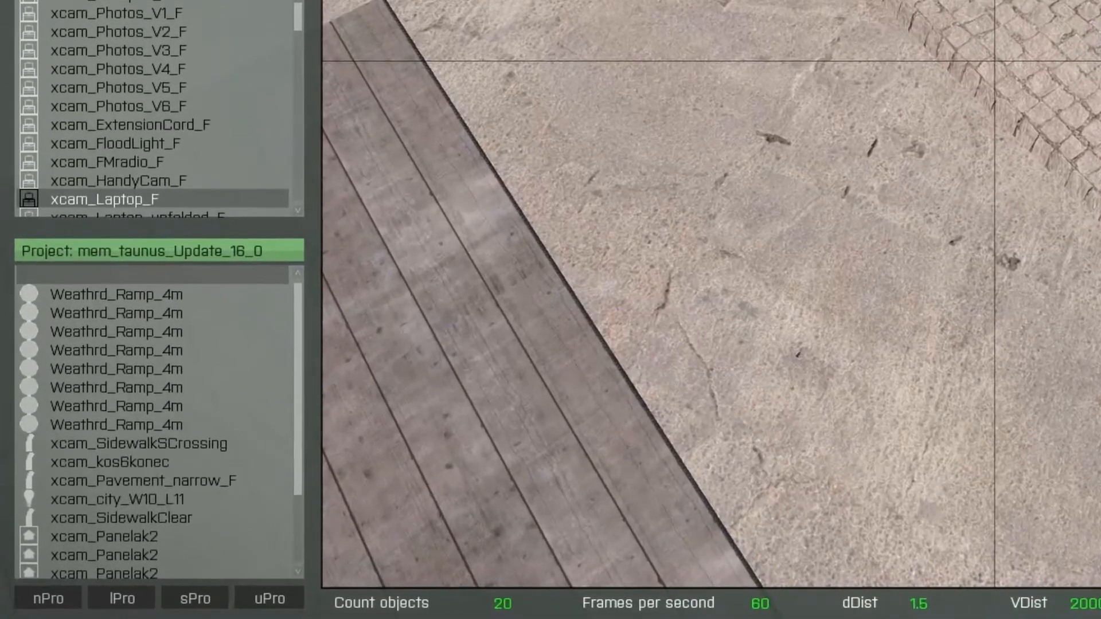
left_click(641, 405)
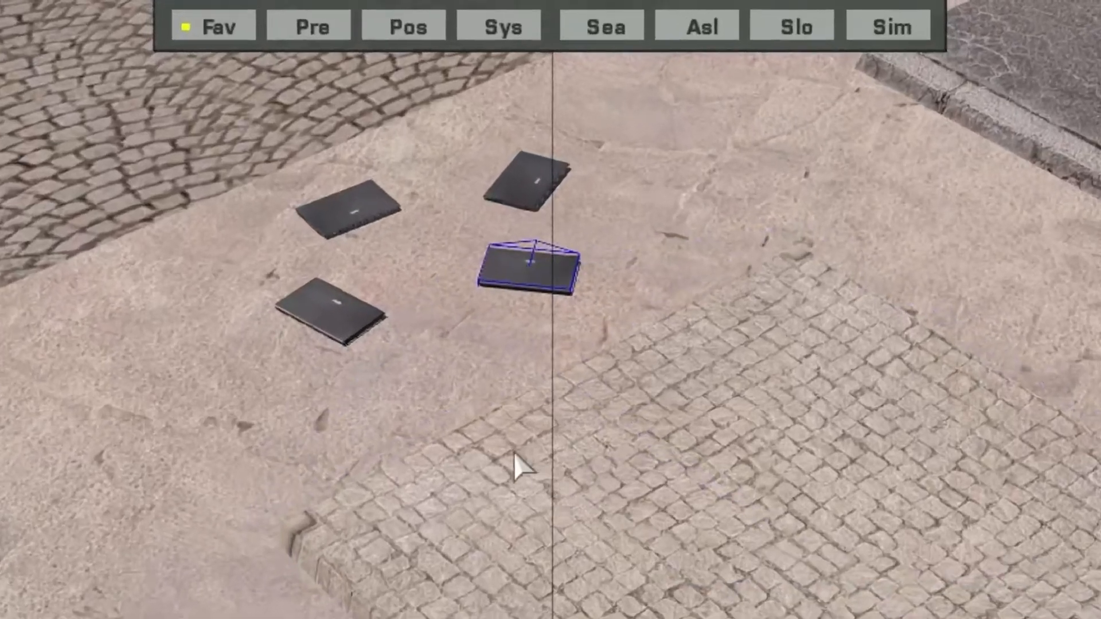
left_click(469, 136)
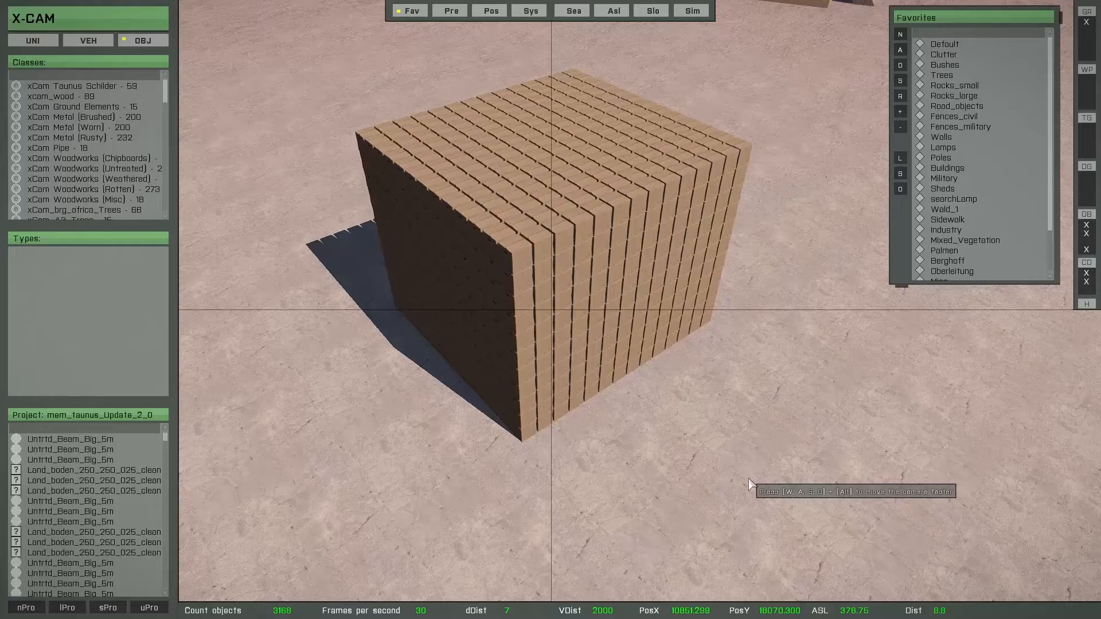
- Raise and resize the area-deletion brush, try deleting beams from the sides of the beam cube, and cancel the deletion
key("Delete")
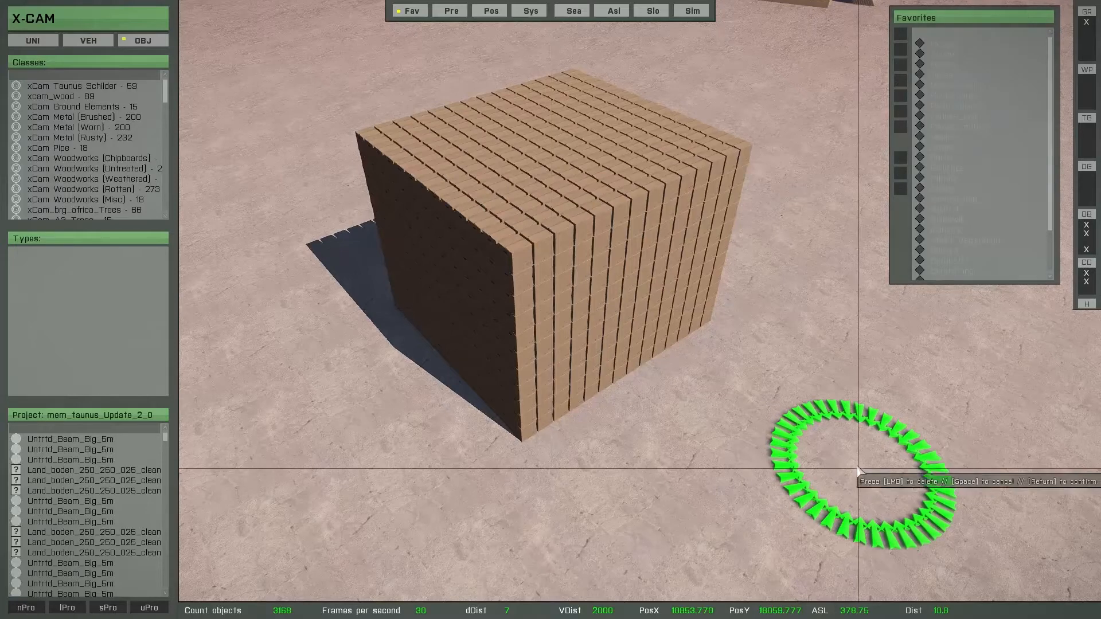
scroll(780, 448, "up", 6)
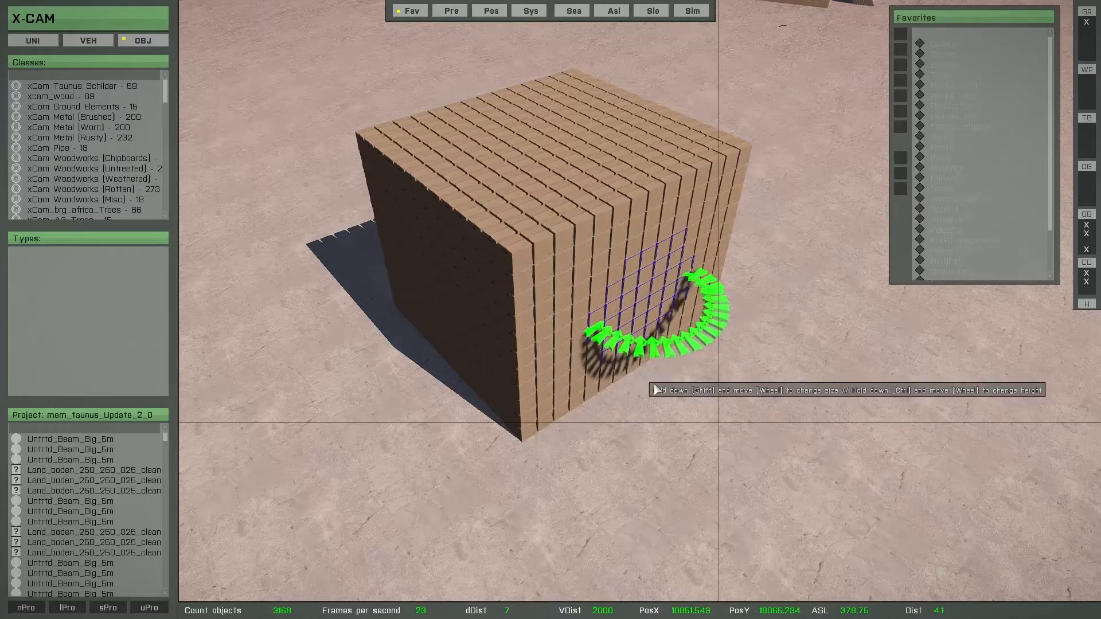
scroll(688, 422, "up", 4, "shift")
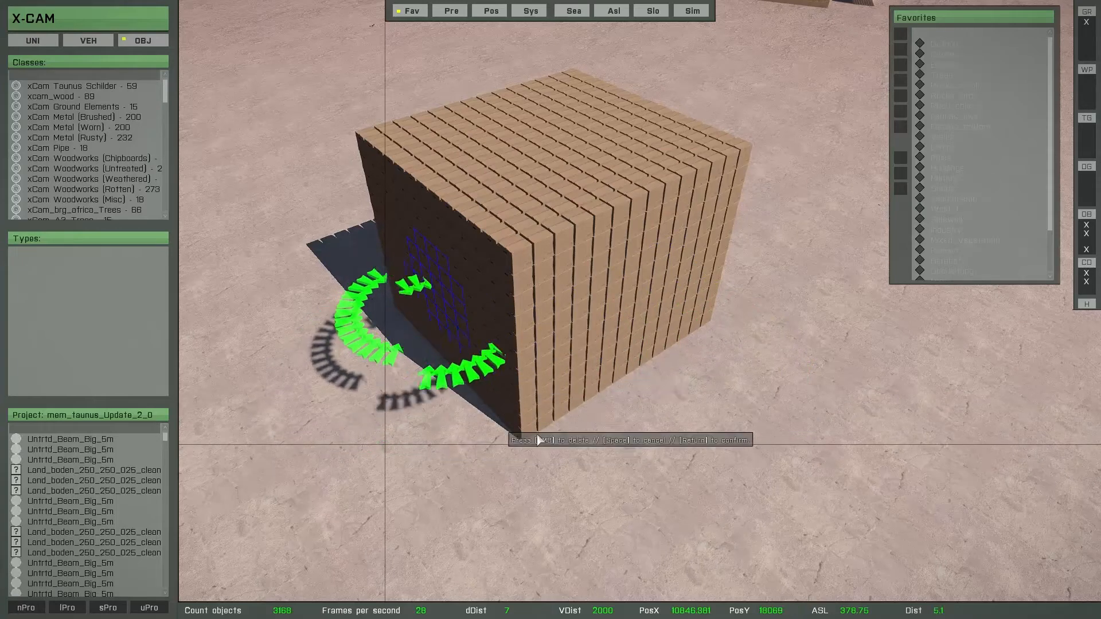
scroll(632, 390, "down", 8, "shift")
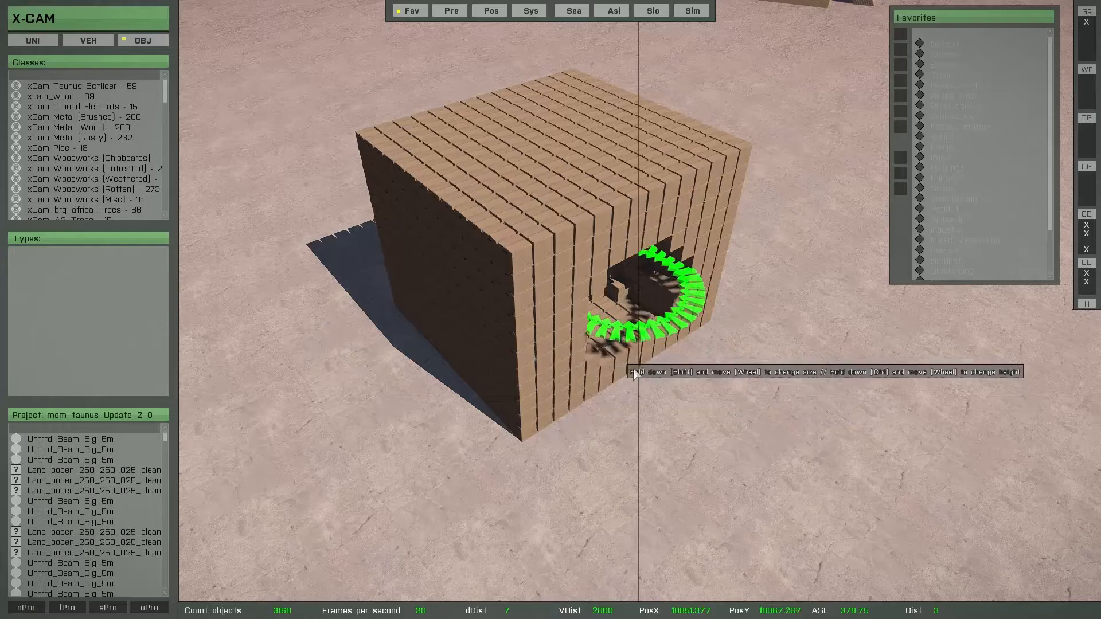
scroll(659, 387, "up", 10, "shift")
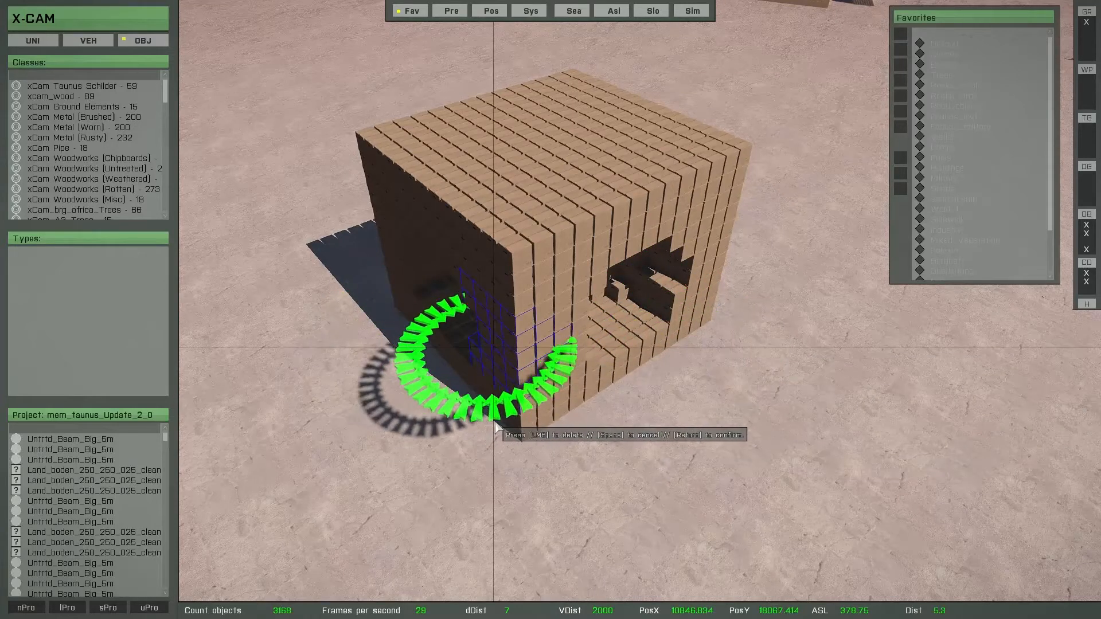
key("space")
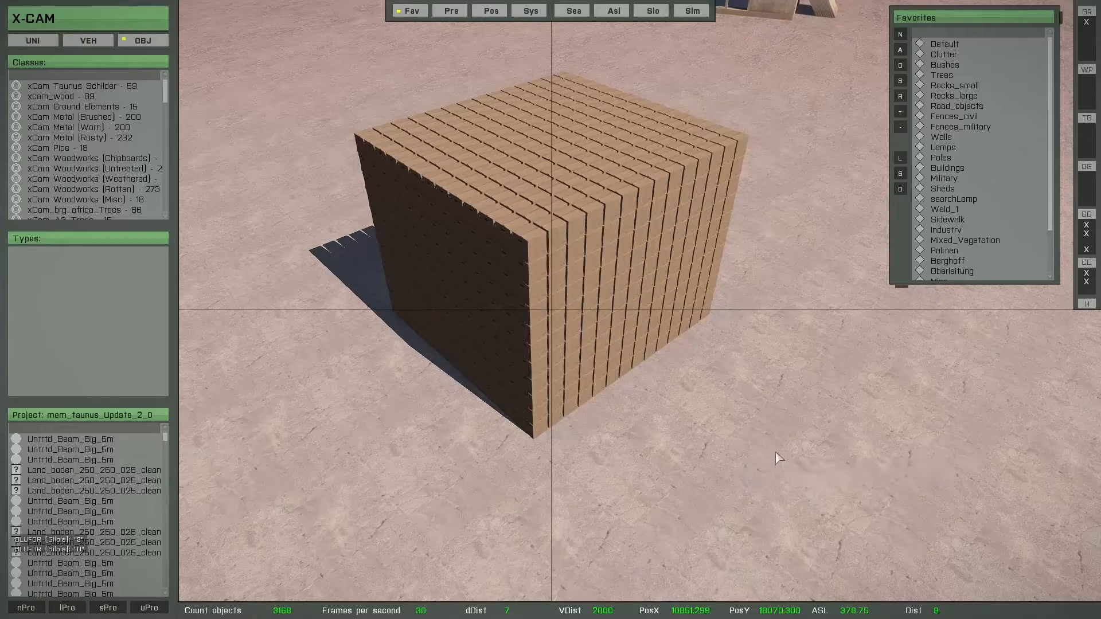
- Restart area deletion on the beam cube and set the brush to detect objects above
key("l")
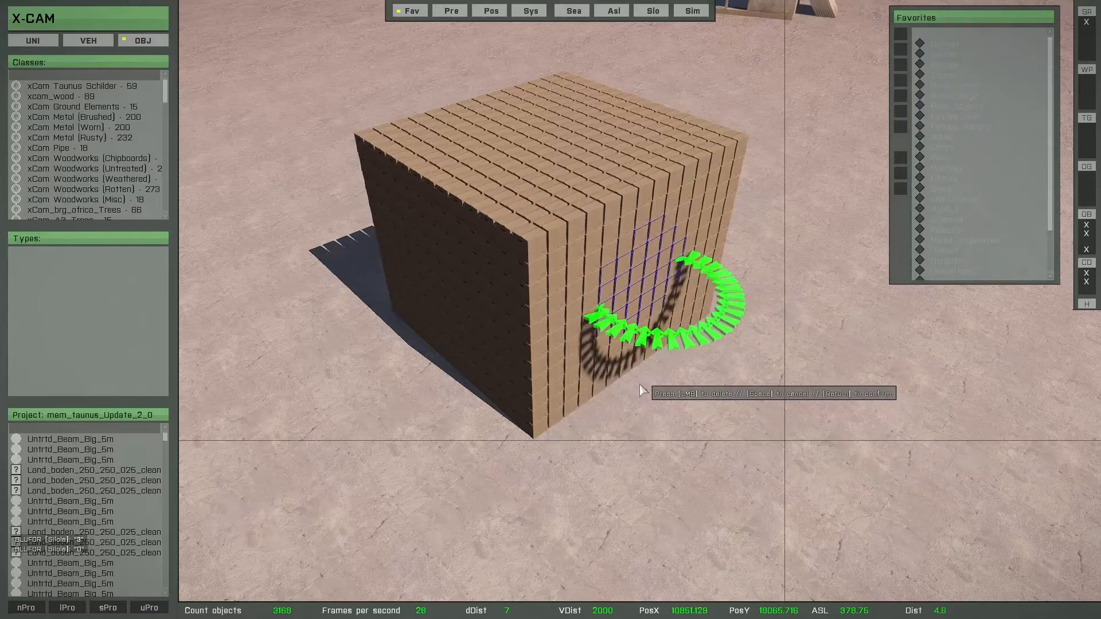
key("super")
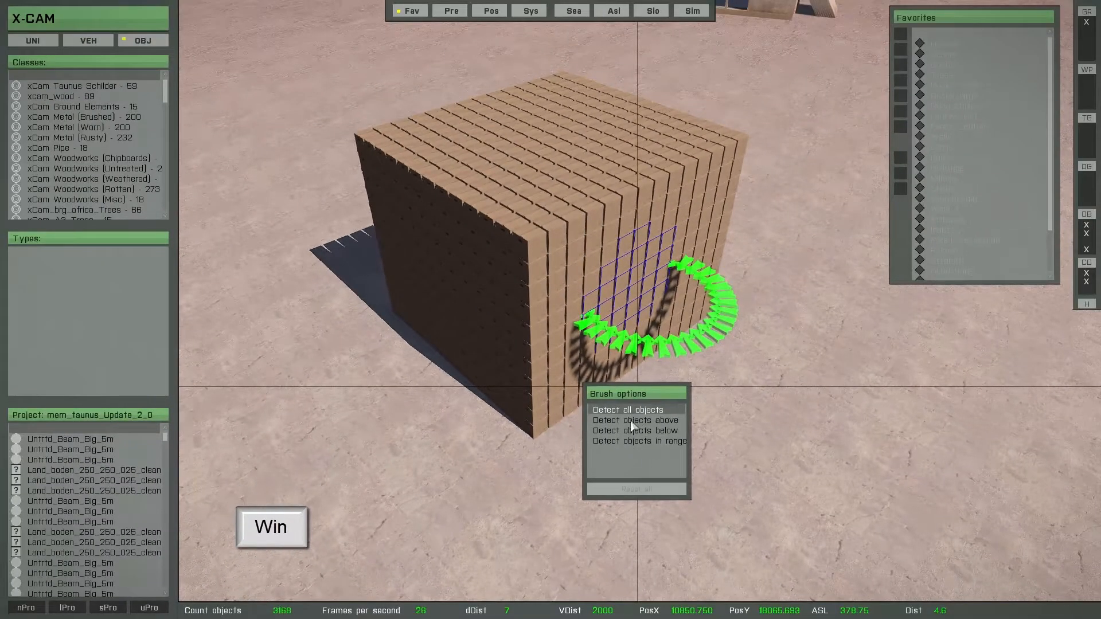
left_click(631, 422)
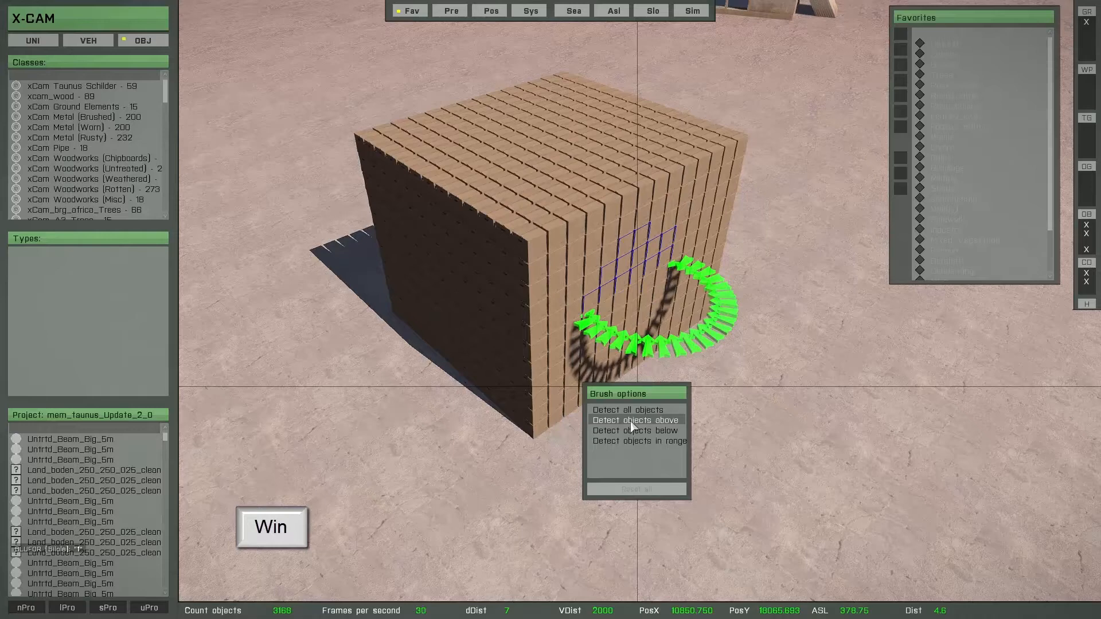
key("super")
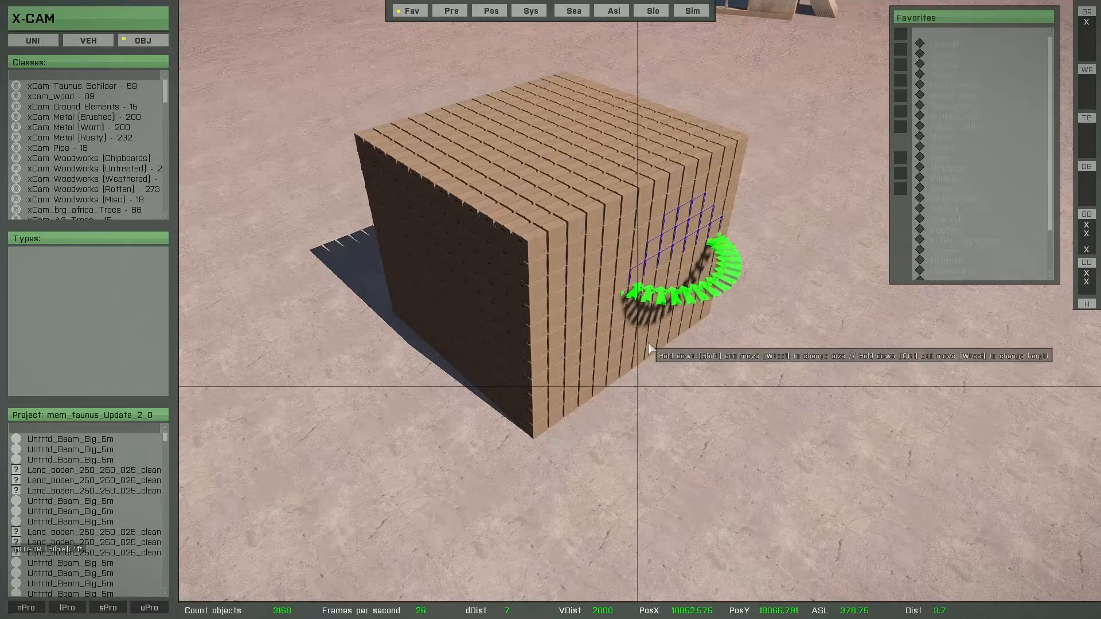
- Raise the brush height to 6 m and delete the top layer of beams from the cube
scroll(649, 348, "up", 5, "ctrl")
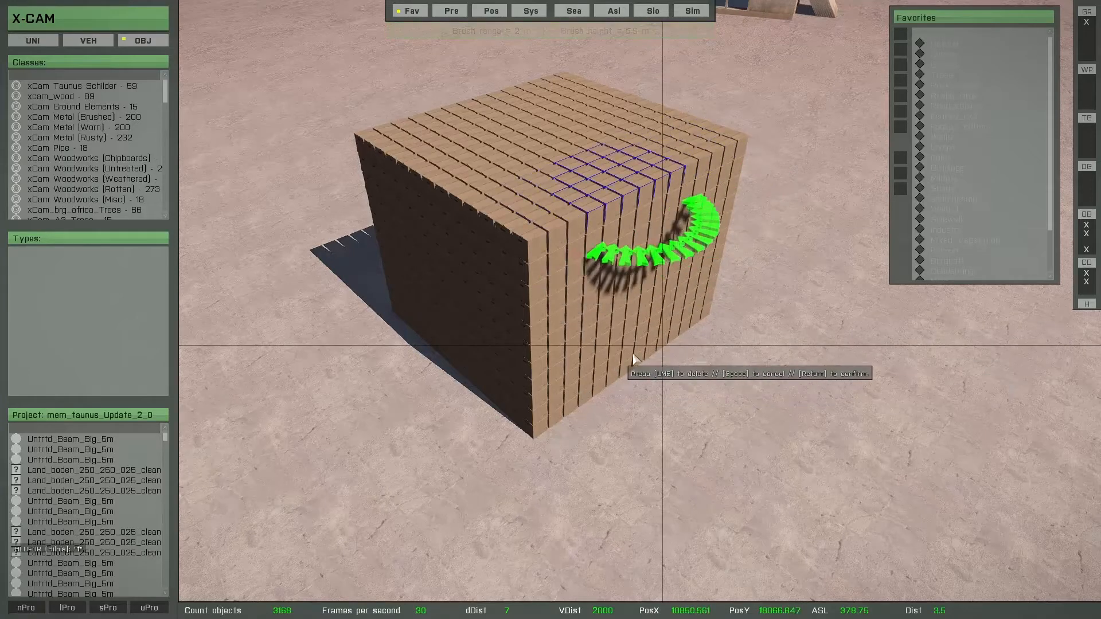
scroll(666, 341, "up", 1, "ctrl")
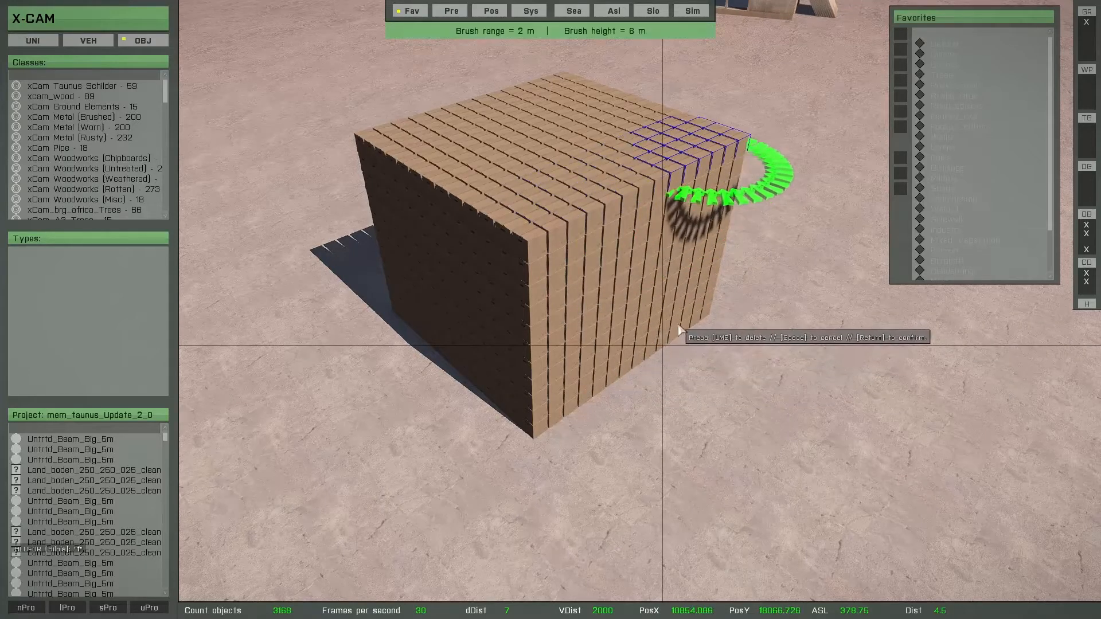
mouse_move(657, 349)
left_mouse_down()
mouse_move(566, 417)
mouse_move(629, 313)
mouse_move(546, 377)
mouse_move(626, 255)
mouse_move(449, 352)
mouse_move(573, 226)
mouse_move(468, 287)
mouse_move(501, 324)
left_mouse_up()
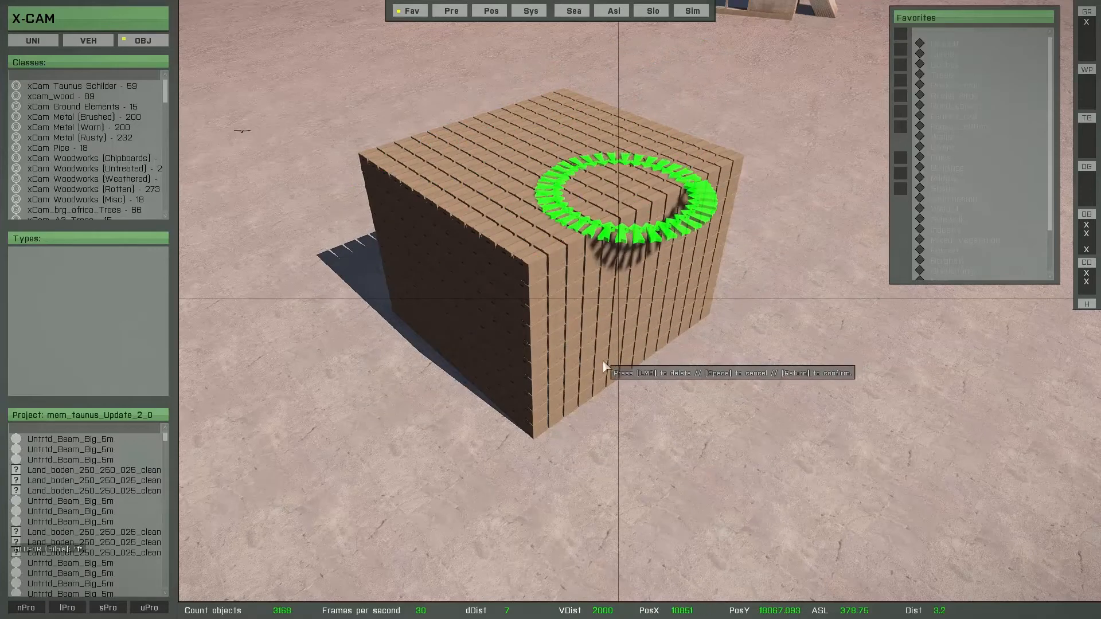
- Lower the brush height to 3.5 m and switch the brush to detect objects in range
scroll(608, 378, "down", 5, "ctrl")
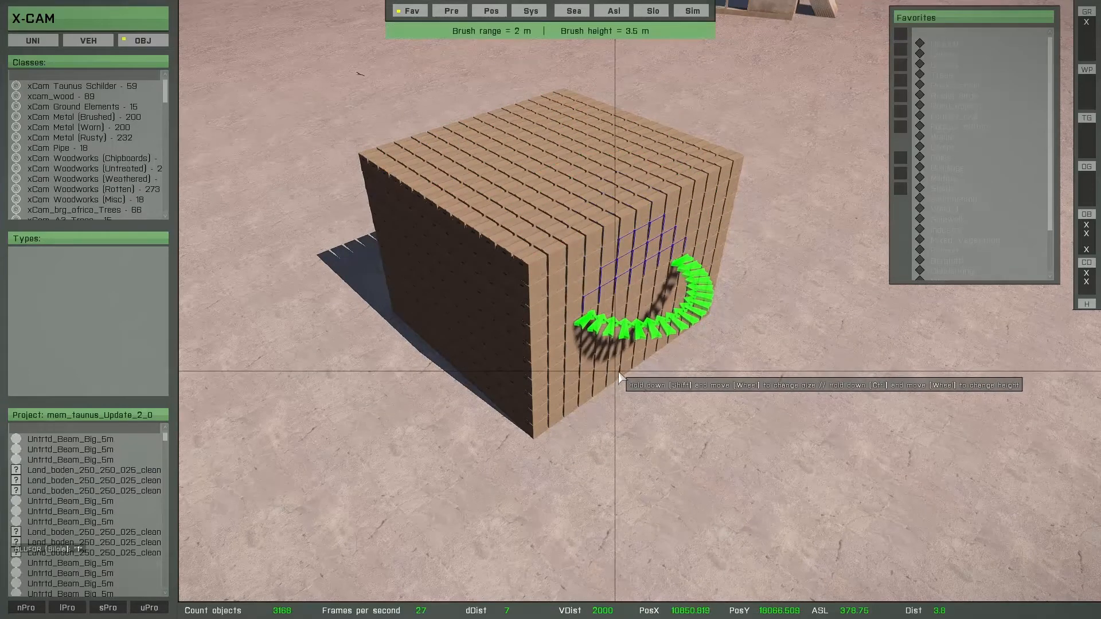
key("super")
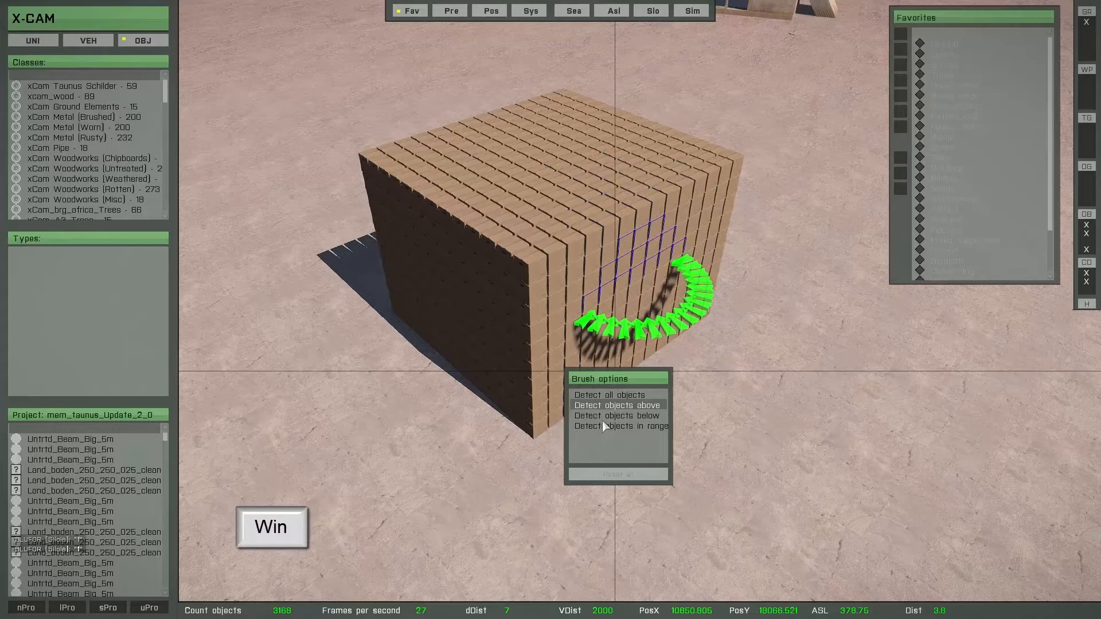
left_click(607, 428)
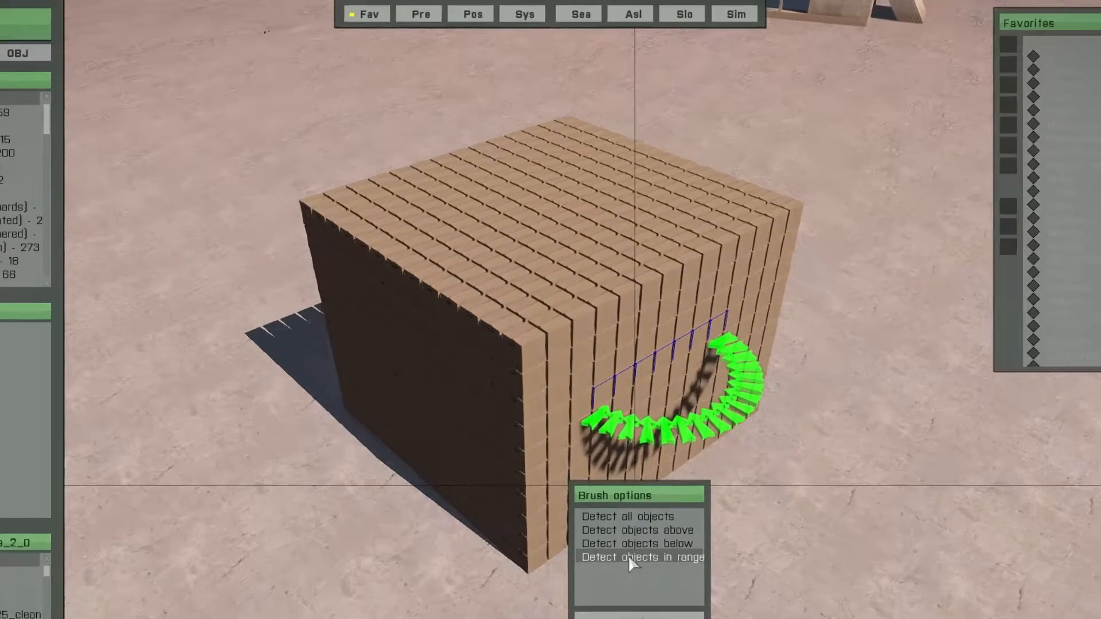
- Vary the brush's up-and-down detection range, try deleting a horizontal band of beams around the cube, and cancel
scroll(615, 431, "up", 2, "super")
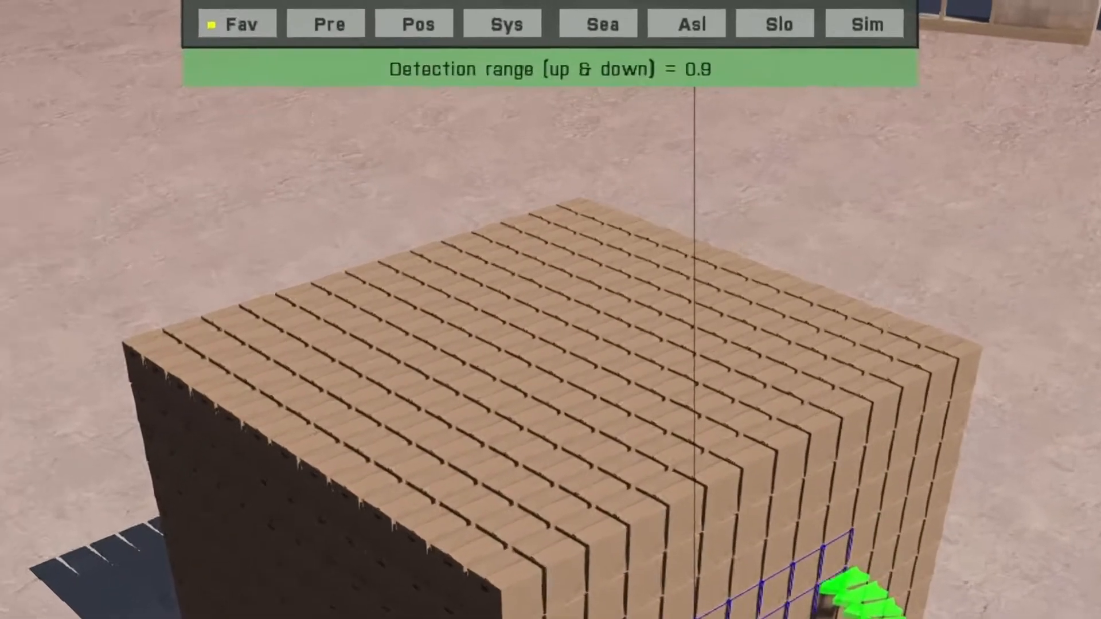
scroll(614, 432, "up", 4, "super")
scroll(550, 88, "up", 3, "super")
scroll(551, 88, "down", 9, "super")
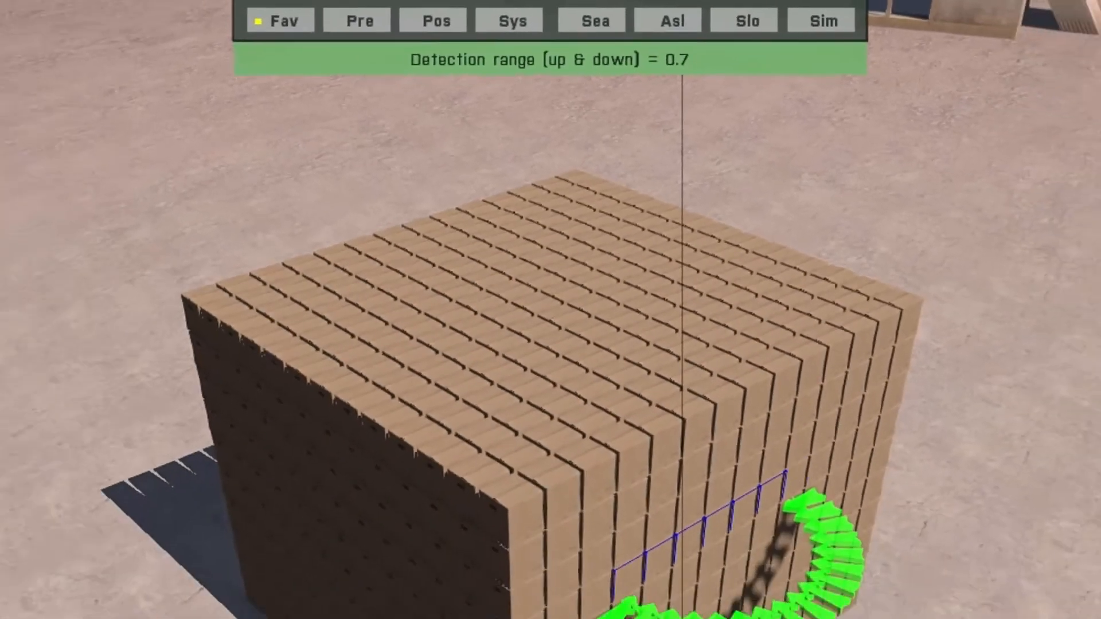
scroll(613, 432, "up", 4, "super")
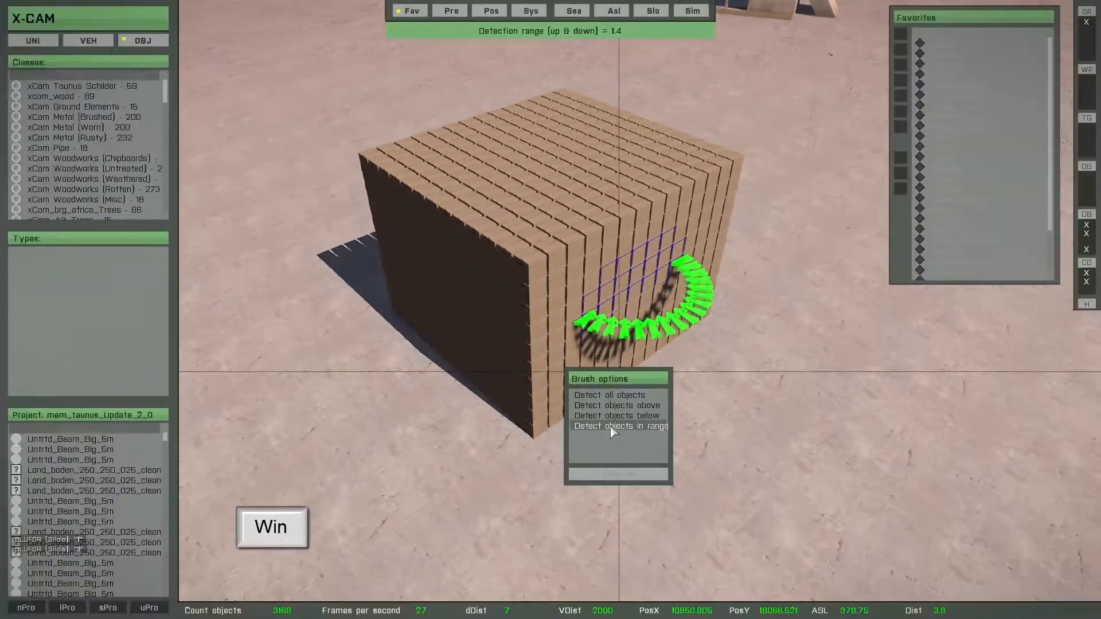
scroll(613, 431, "up", 4, "super")
scroll(612, 432, "down", 5, "super")
scroll(612, 431, "down", 1, "super")
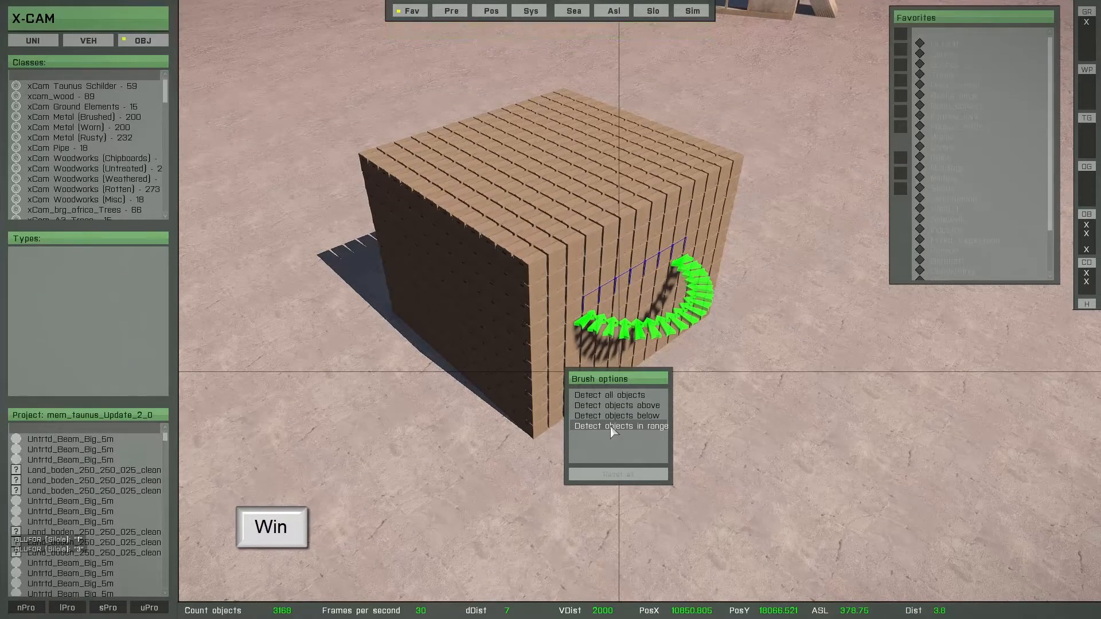
left_click(612, 426)
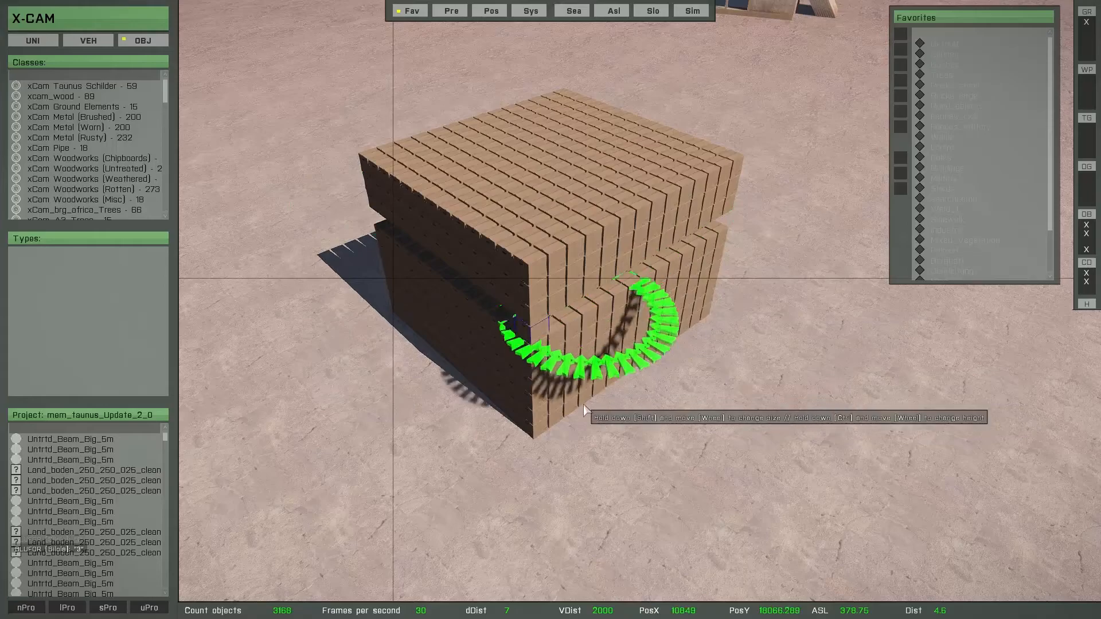
key("space")
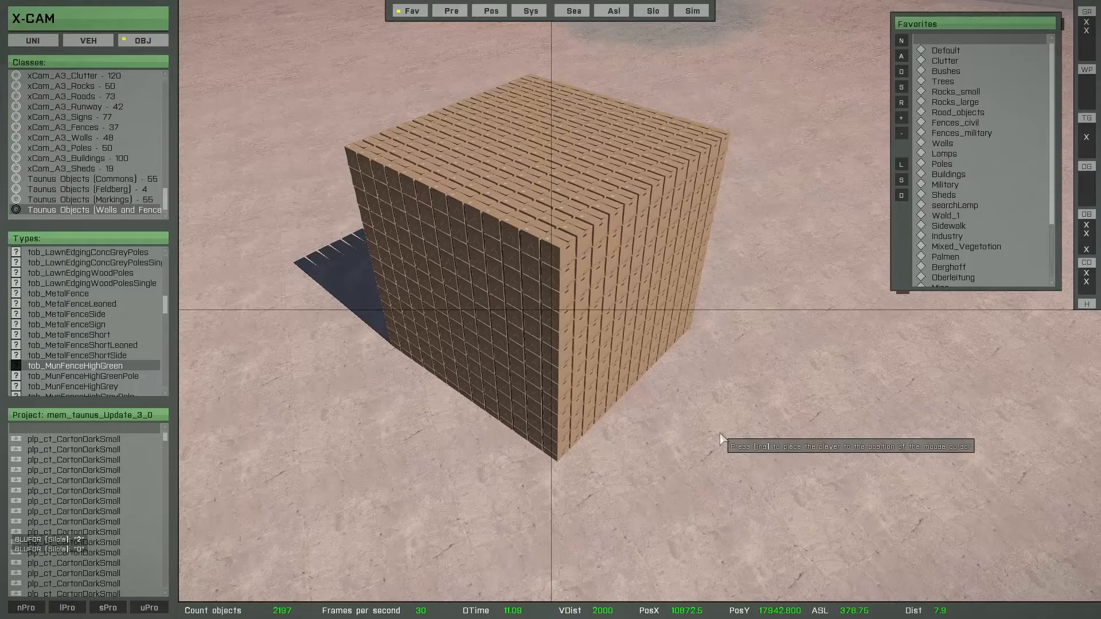
- Start area selection beside the carton cube with a 5 m brush height and set it to detect objects above
key("t")
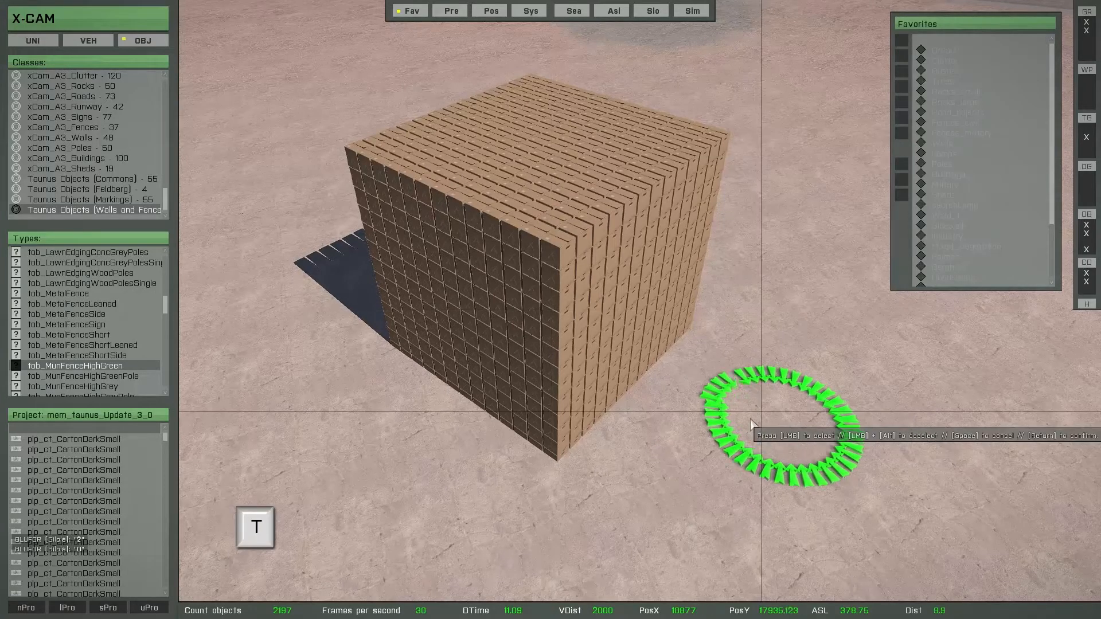
scroll(725, 413, "up", 3)
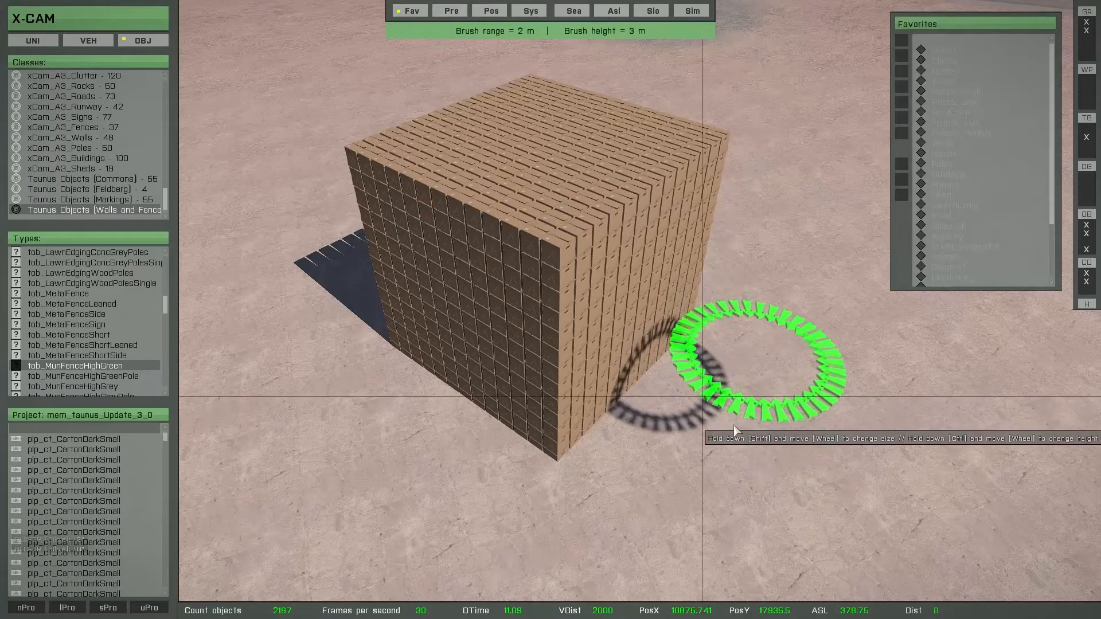
scroll(734, 429, "up", 1, "ctrl")
scroll(731, 436, "up", 1, "ctrl")
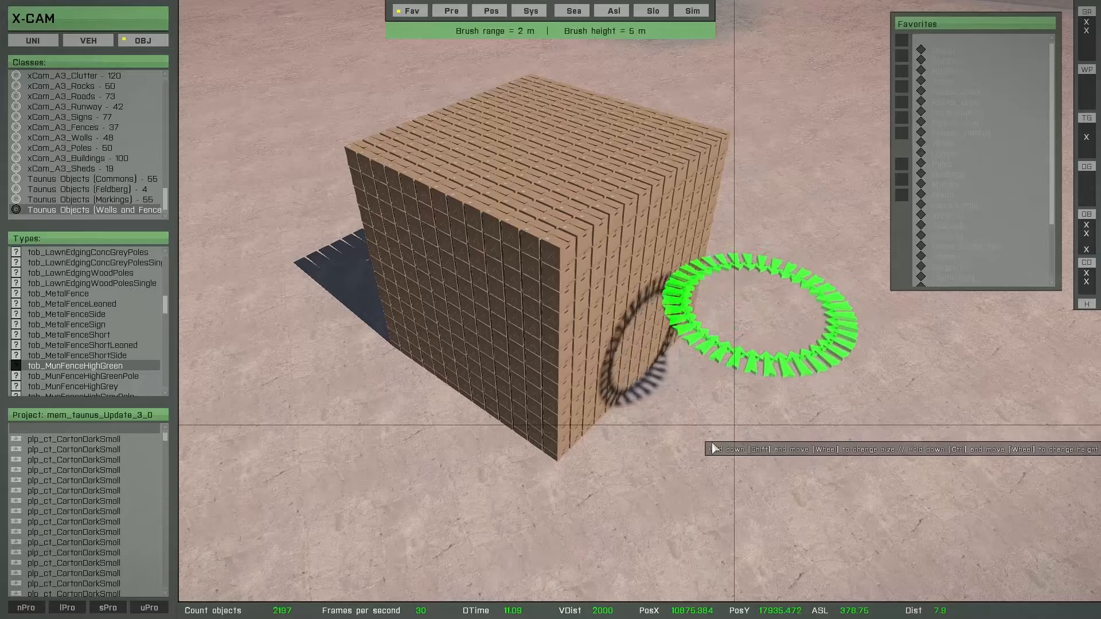
key("super")
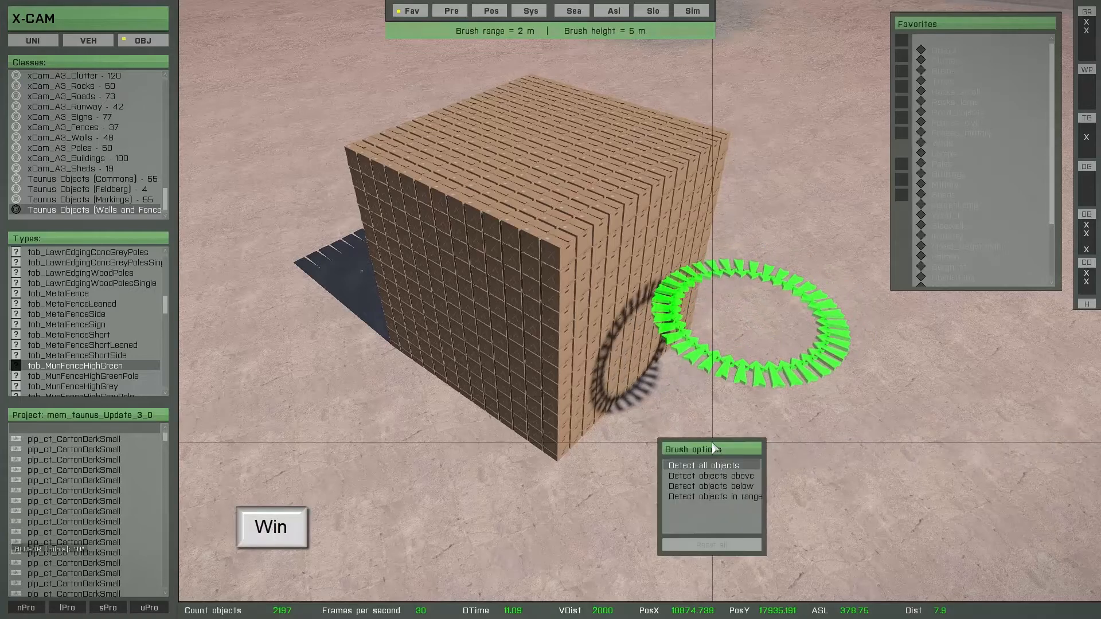
left_click(709, 483)
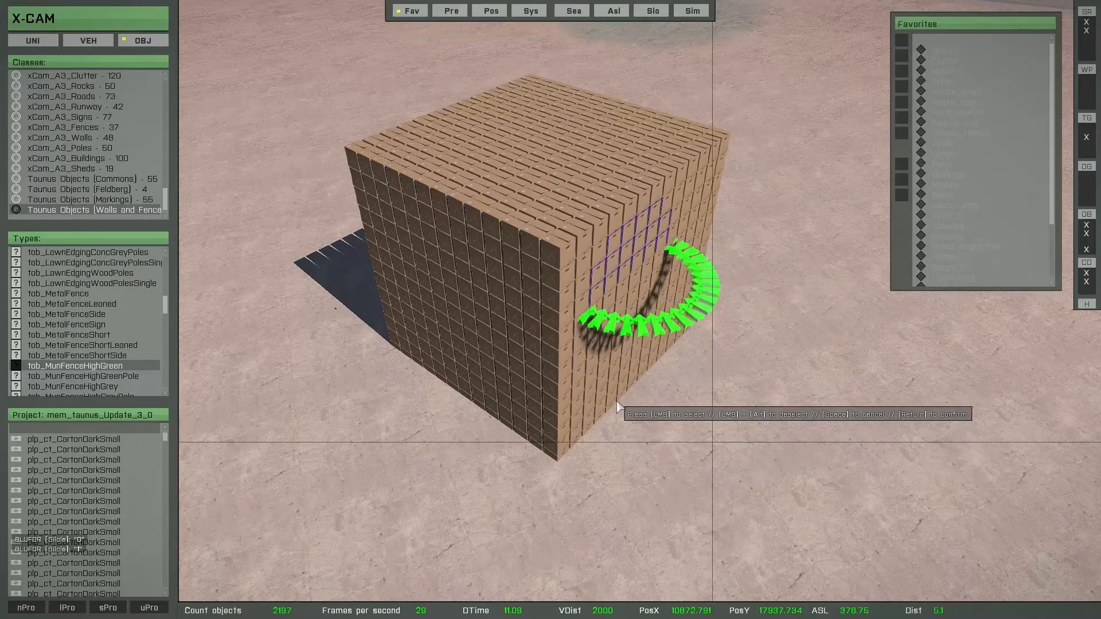
- Brush-select the cartons along the cube's upper front edges and move them onto the ground behind it, saving with Turbo
scroll(618, 406, "up", 1, "ctrl")
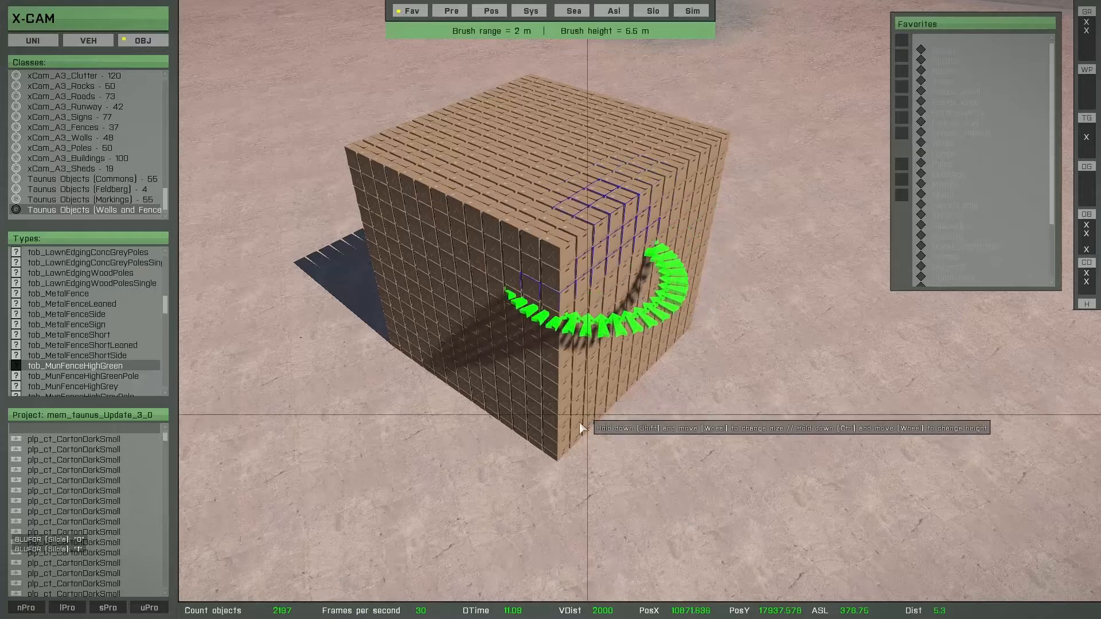
scroll(559, 436, "down", 1, "ctrl")
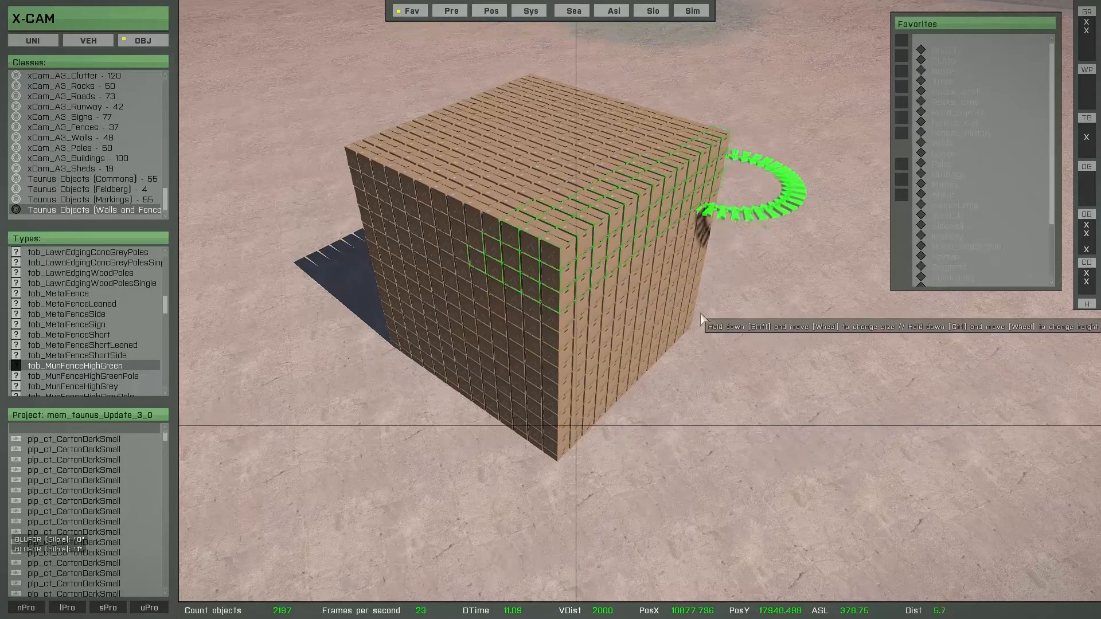
key("Return")
mouse_move(633, 346)
left_mouse_down()
mouse_move(754, 361)
mouse_move(783, 205)
left_mouse_up()
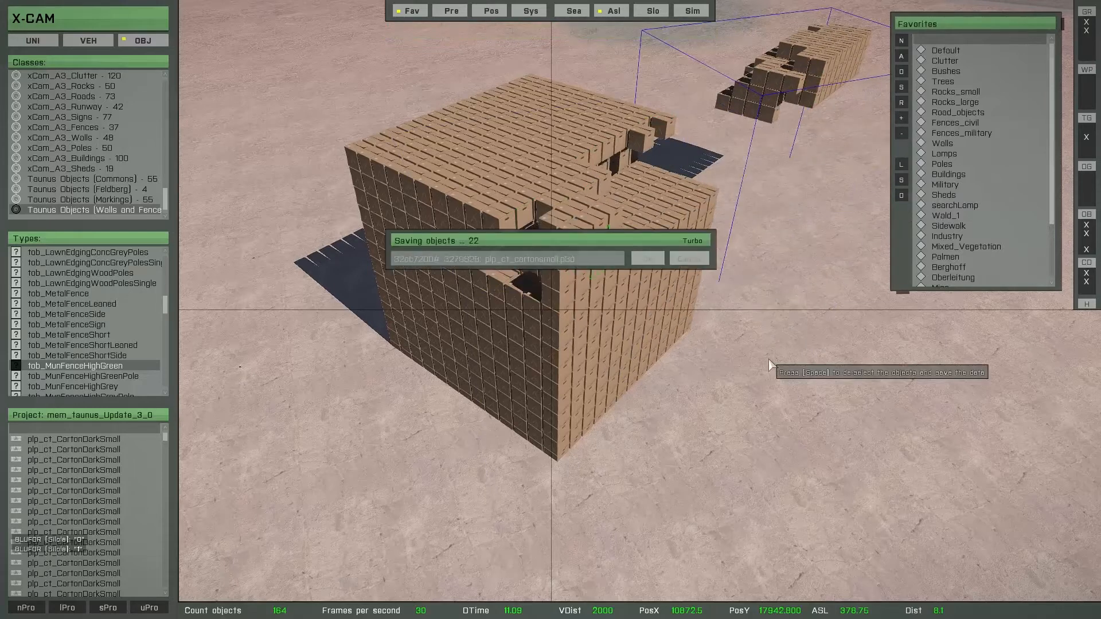
left_click(693, 241)
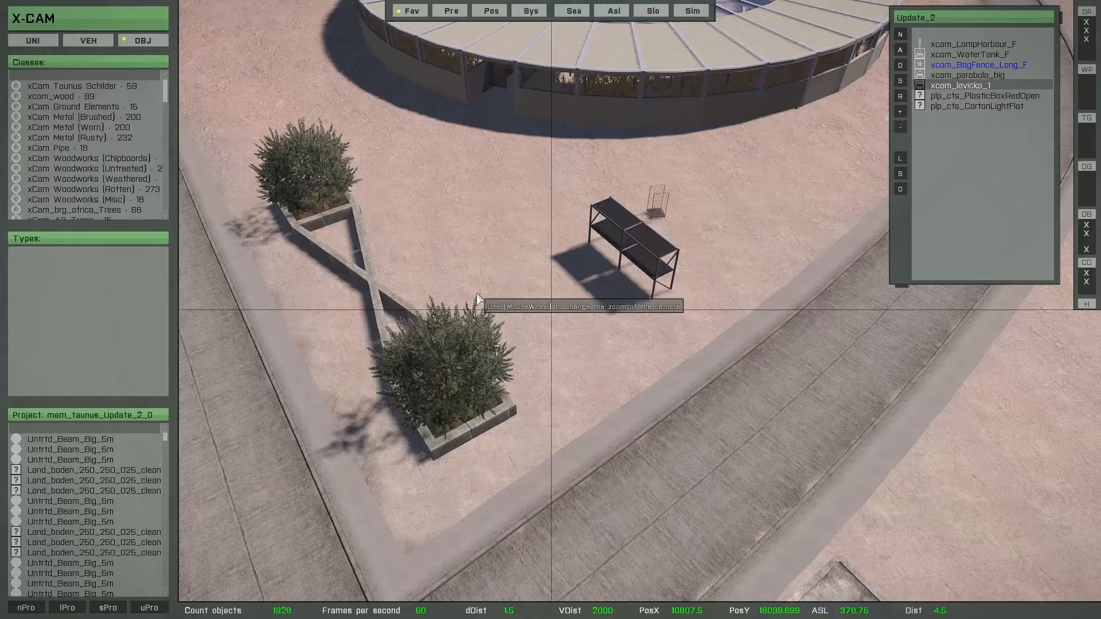
- Start brush placement of the xcam_lavicka_1 bench and set its random orientation to 0
left_click(958, 88)
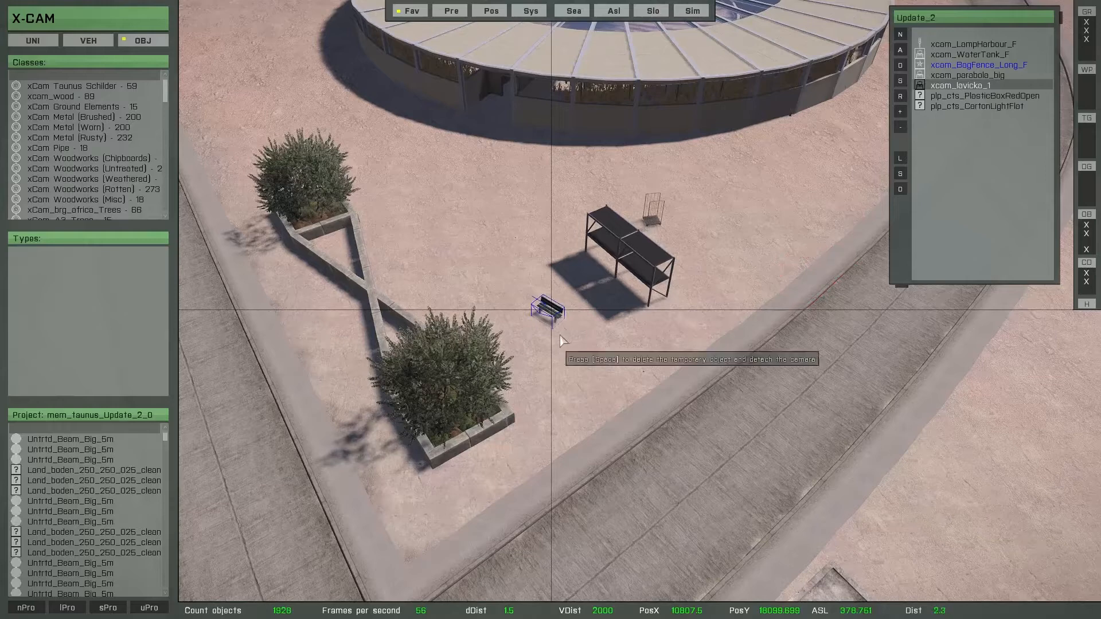
key("b")
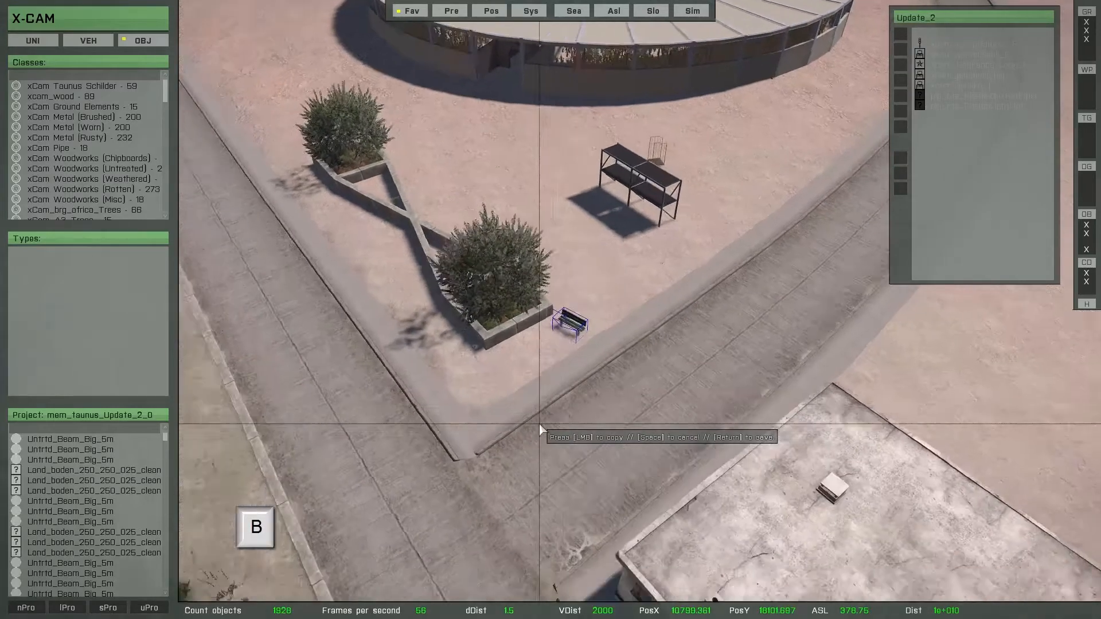
right_click_drag(559, 401, 560, 401)
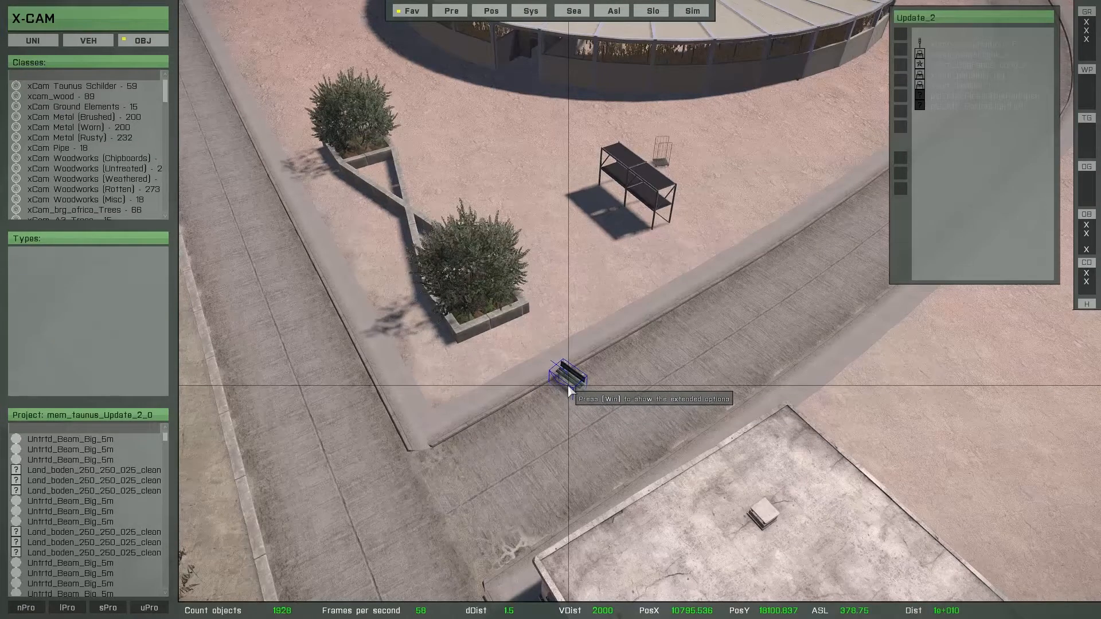
key("super")
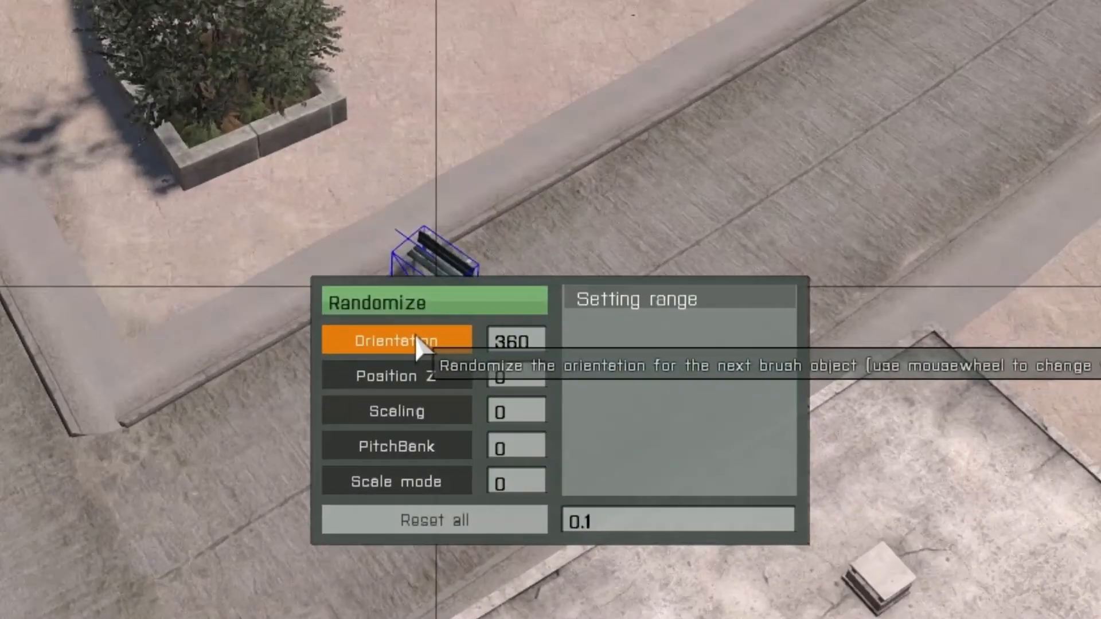
left_click(416, 339)
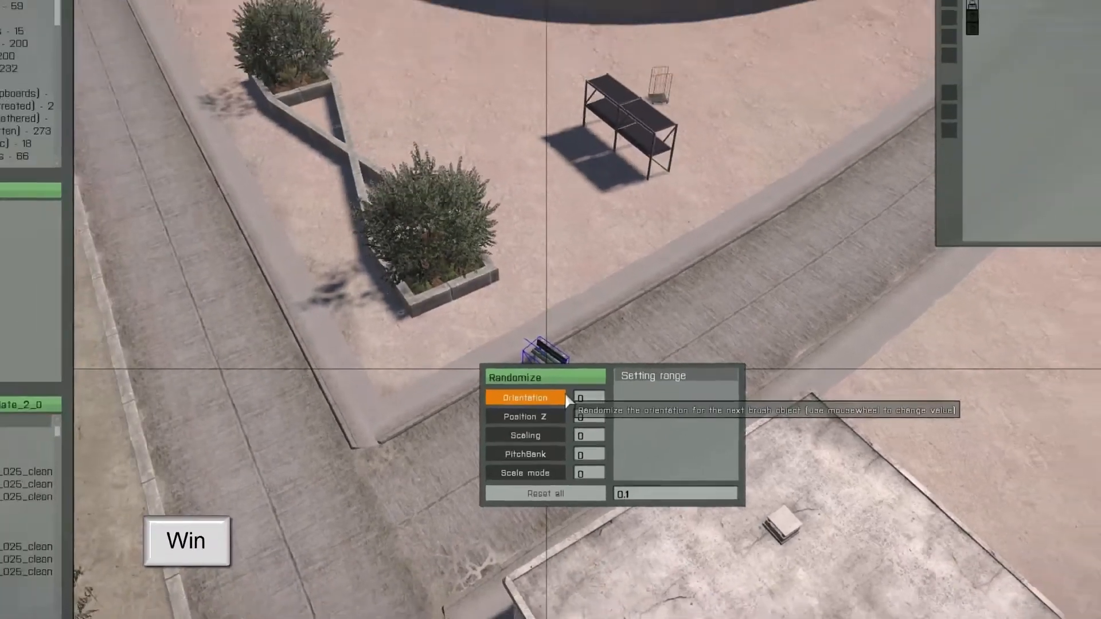
key("super")
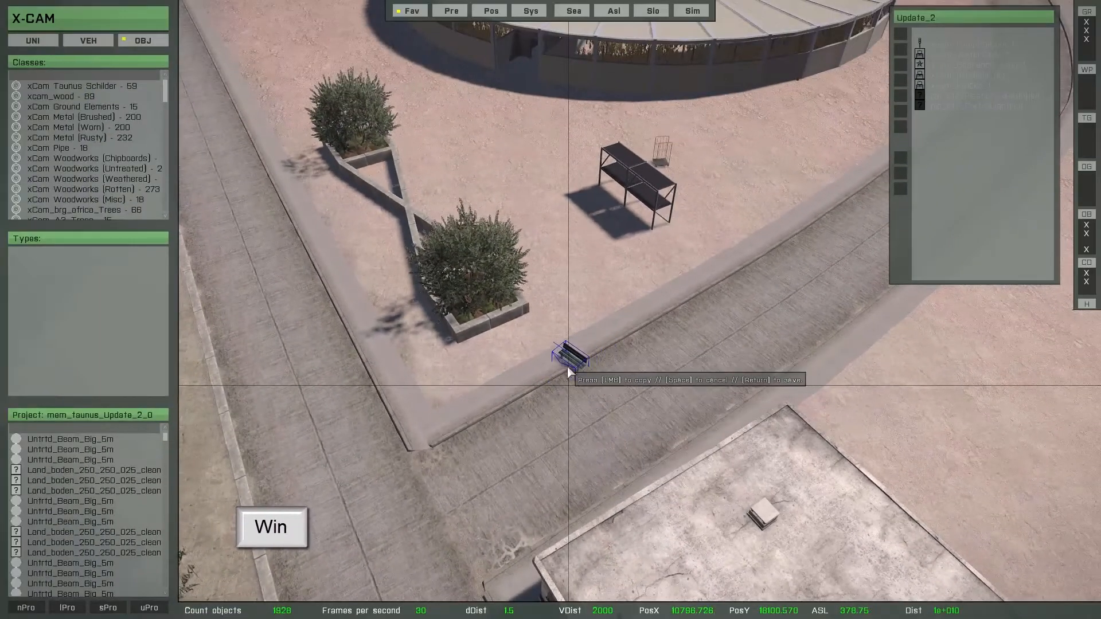
- Align the bench brush to the front wall of the nearer planter and place a bench beside that wall
key("s")
key("a")
scroll(568, 368, "up", 5)
key("w")
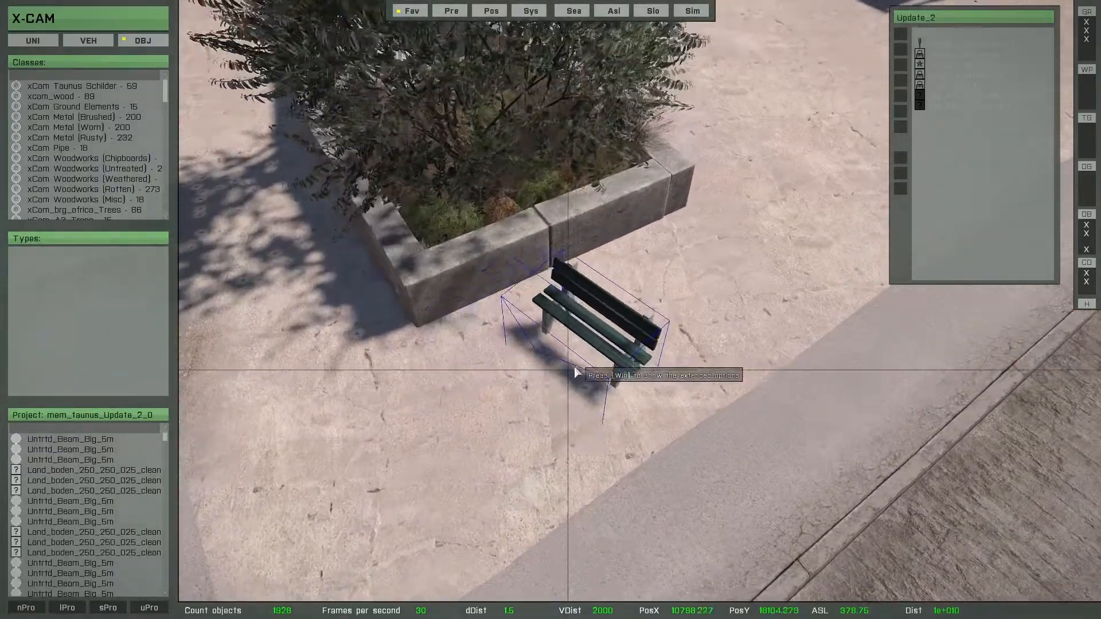
key("s")
key("d")
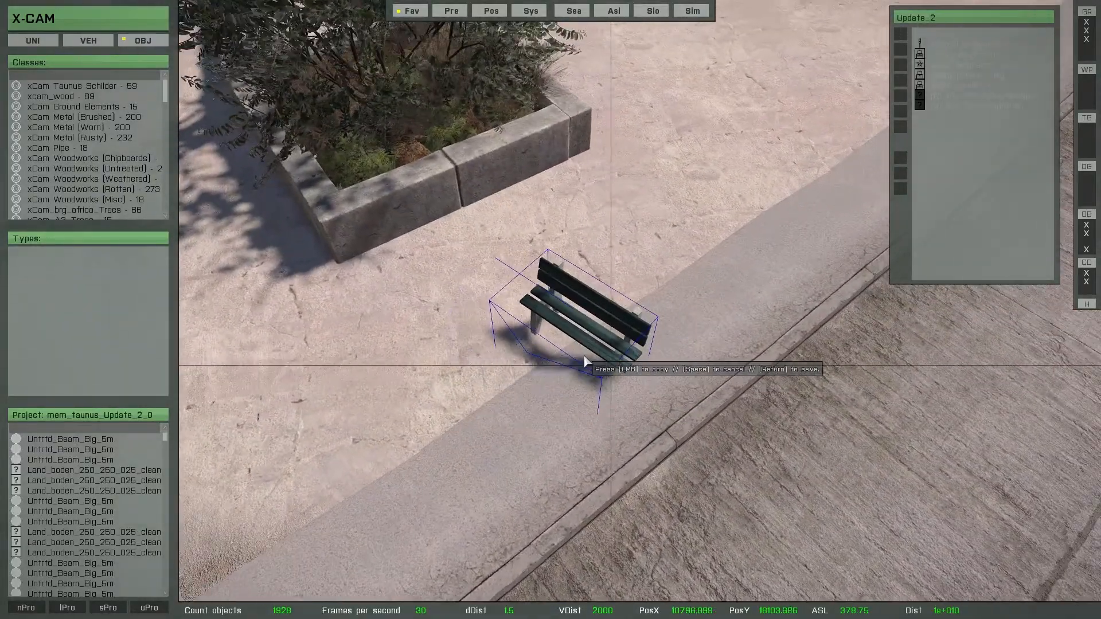
right_click_drag(584, 355, 609, 357)
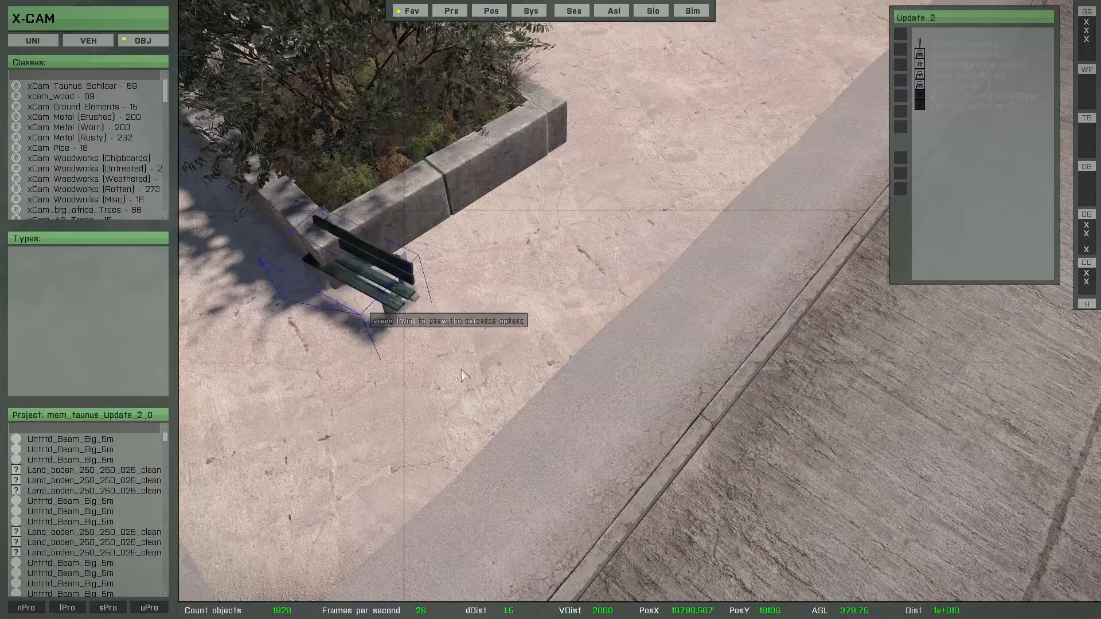
key("d")
mouse_move(636, 345)
right_mouse_down()
mouse_move(519, 327)
mouse_move(611, 367)
mouse_move(635, 352)
right_mouse_up()
key("q")
key("a")
key("a")
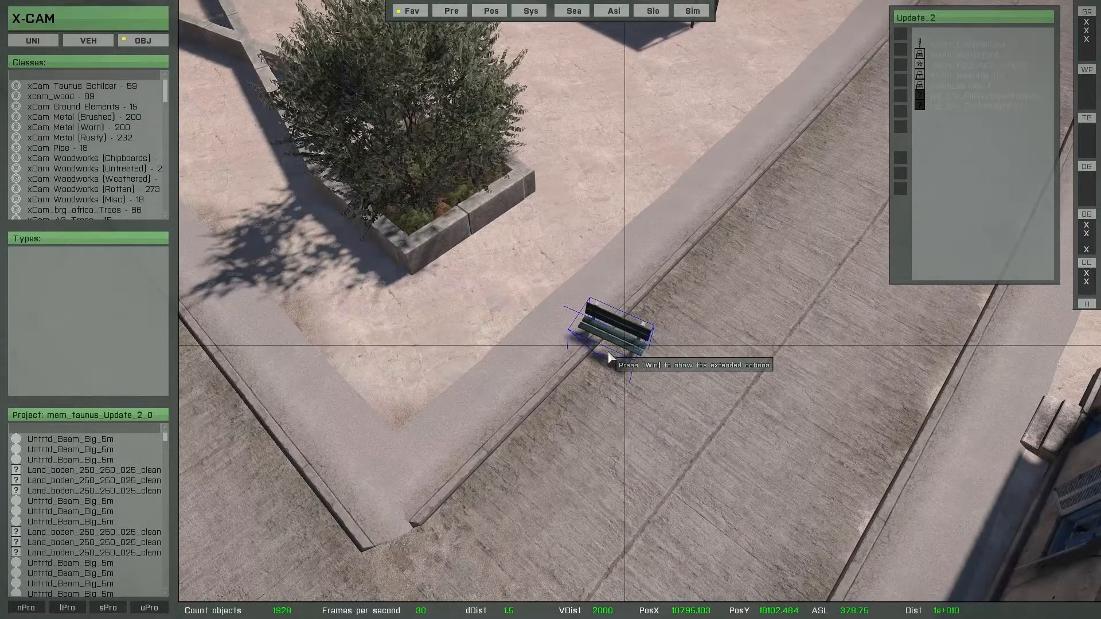
key("alt")
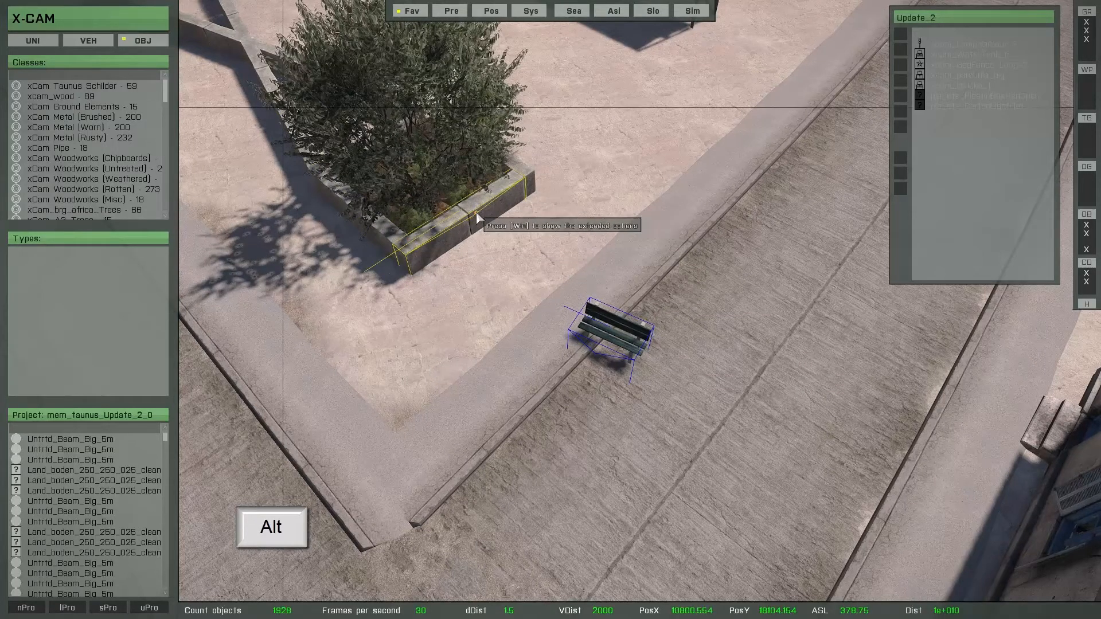
left_click_drag(476, 211, 477, 211, "alt")
left_click(500, 246)
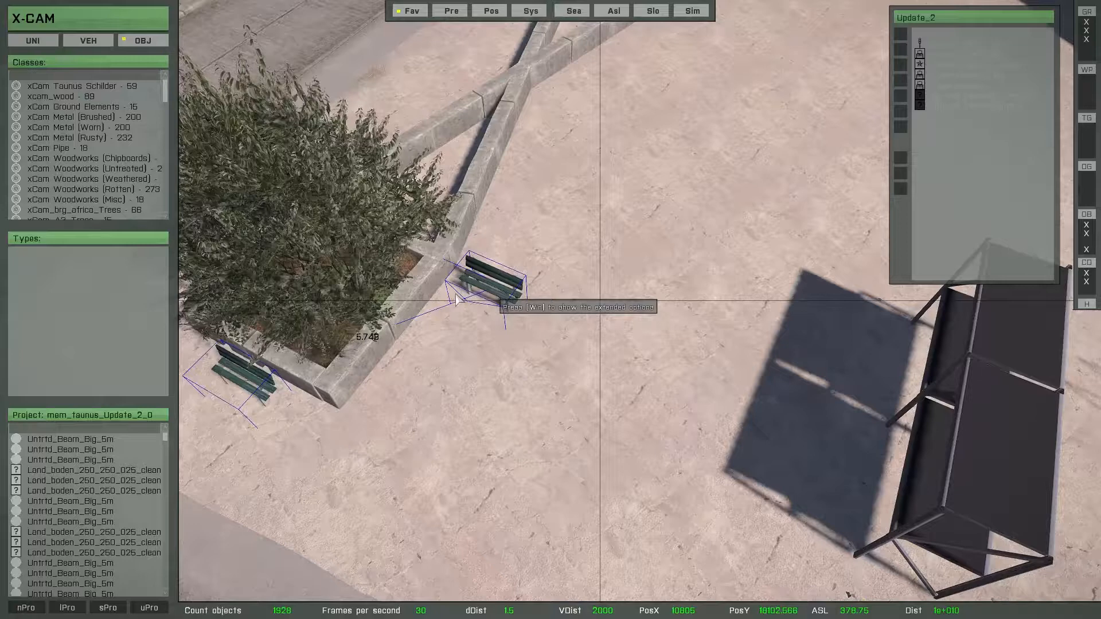
- Align the bench brush to the diagonal low wall beside the planter and place a bench along its front side
right_click_drag(457, 299, 383, 329)
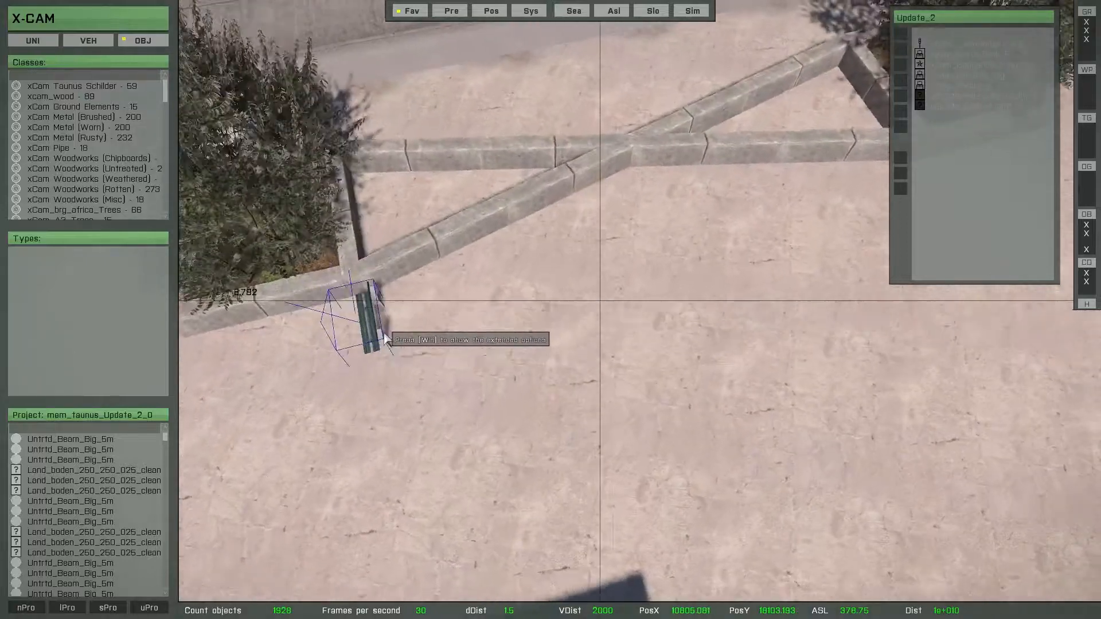
key("alt")
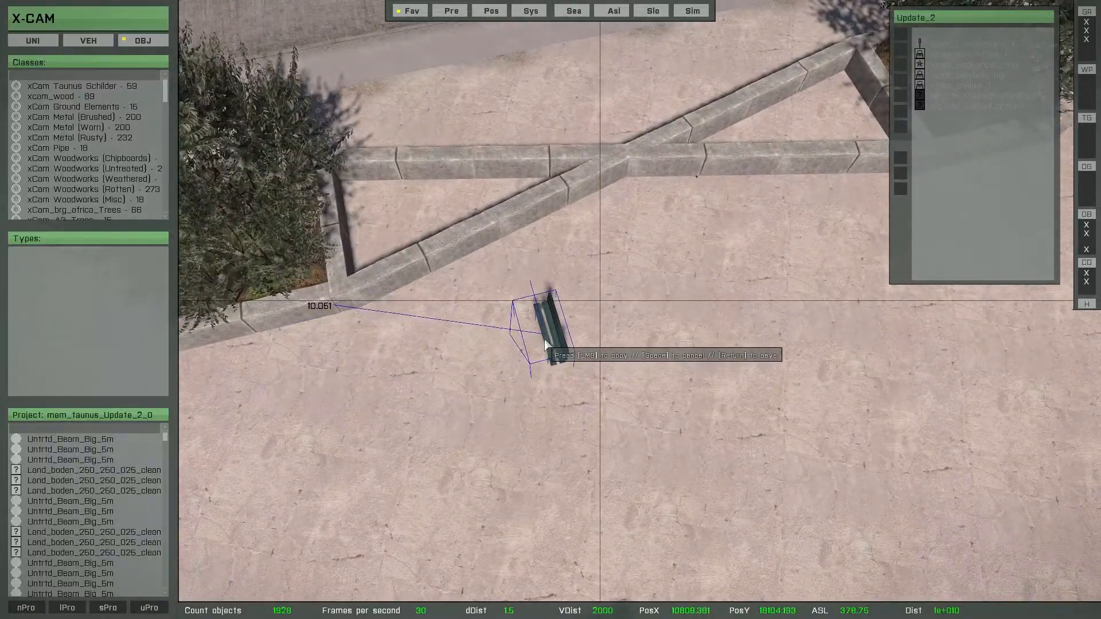
left_click(462, 237, "alt")
left_click(463, 237, "alt")
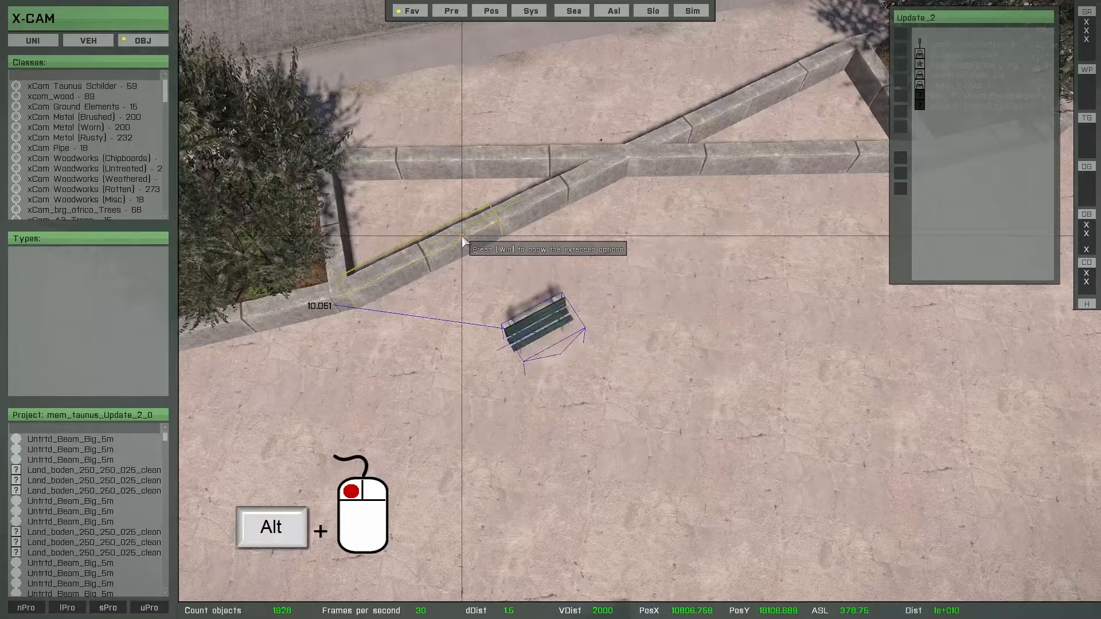
left_click(483, 280)
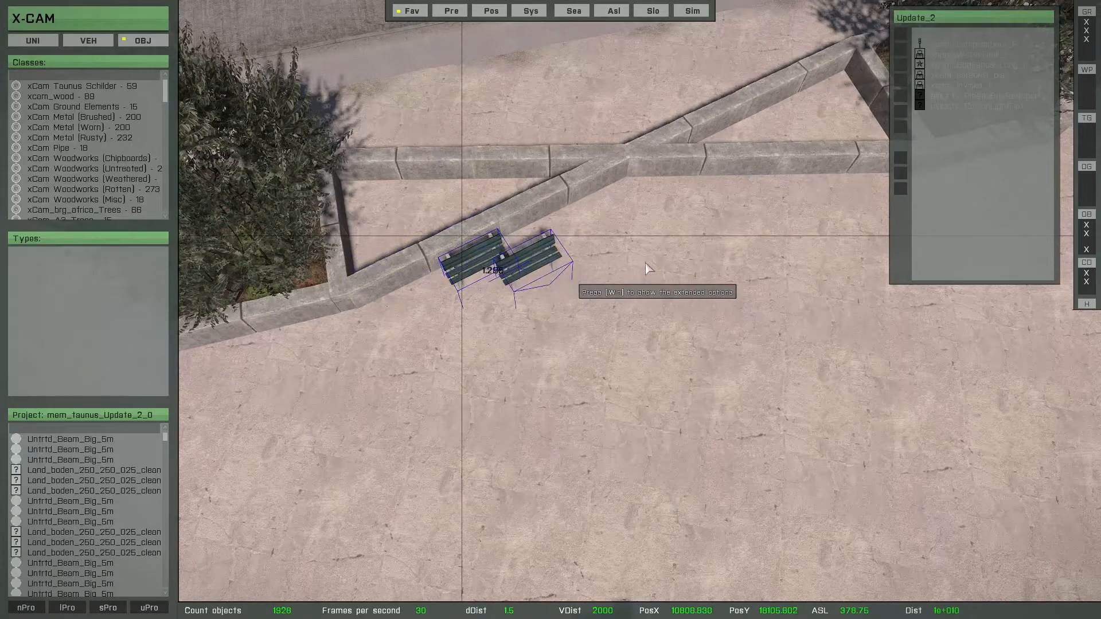
- Align the bench to the straight low wall beyond the crossing and place it along the front side
key("alt")
left_click(774, 168, "alt")
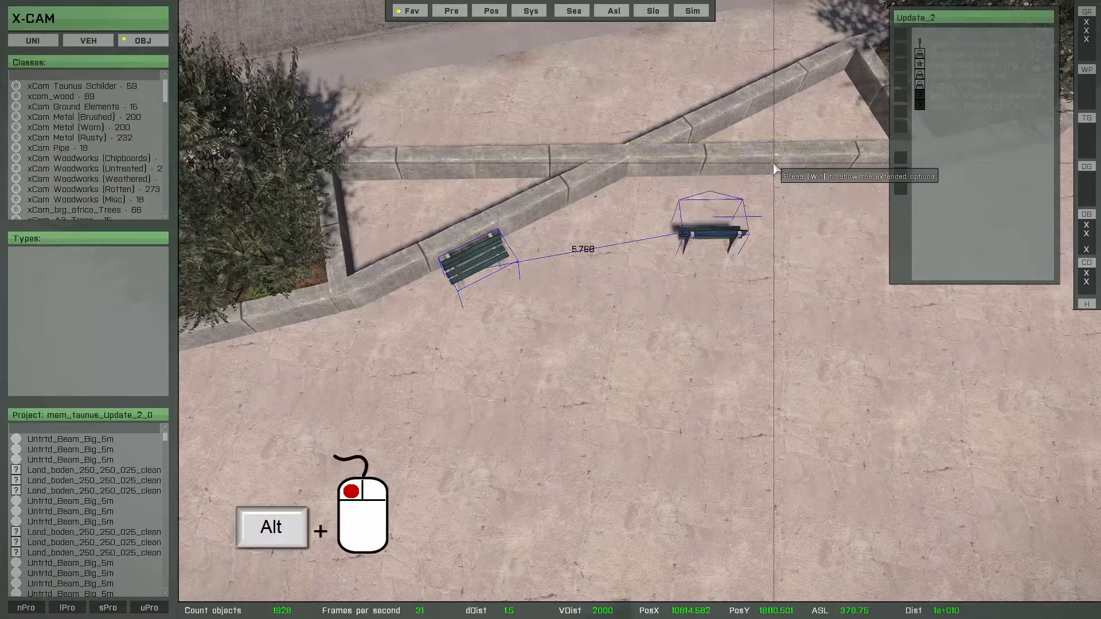
left_click(764, 201)
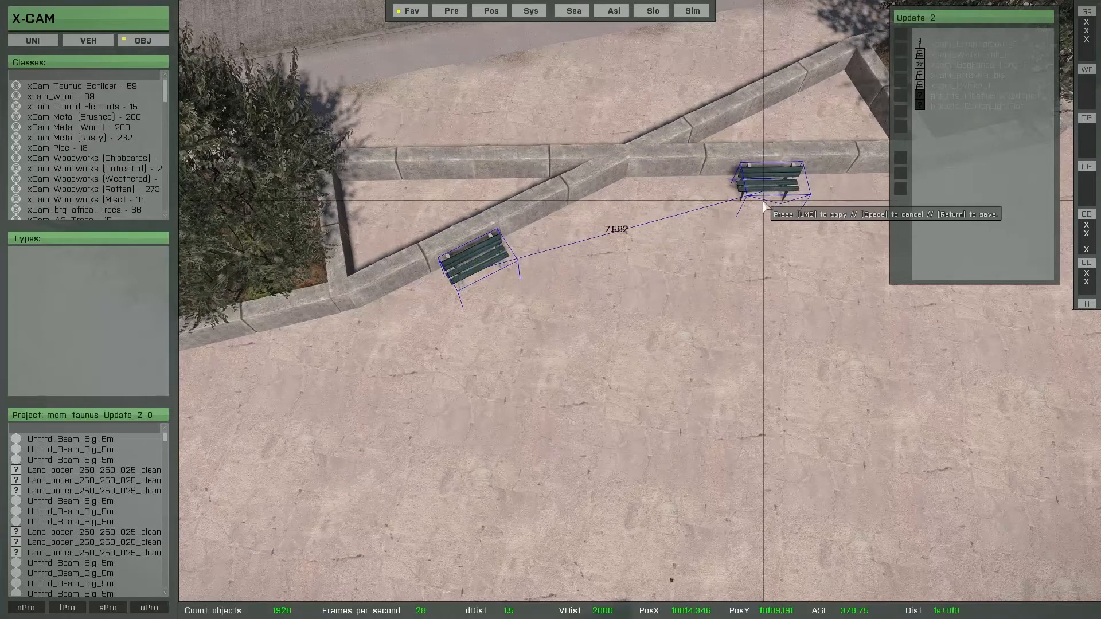
- Place two more benches behind the crossing walls, aligning one to the diagonal wall and one to the straight wall, and end the brush
left_click(728, 124, "alt")
left_click(722, 109, "alt")
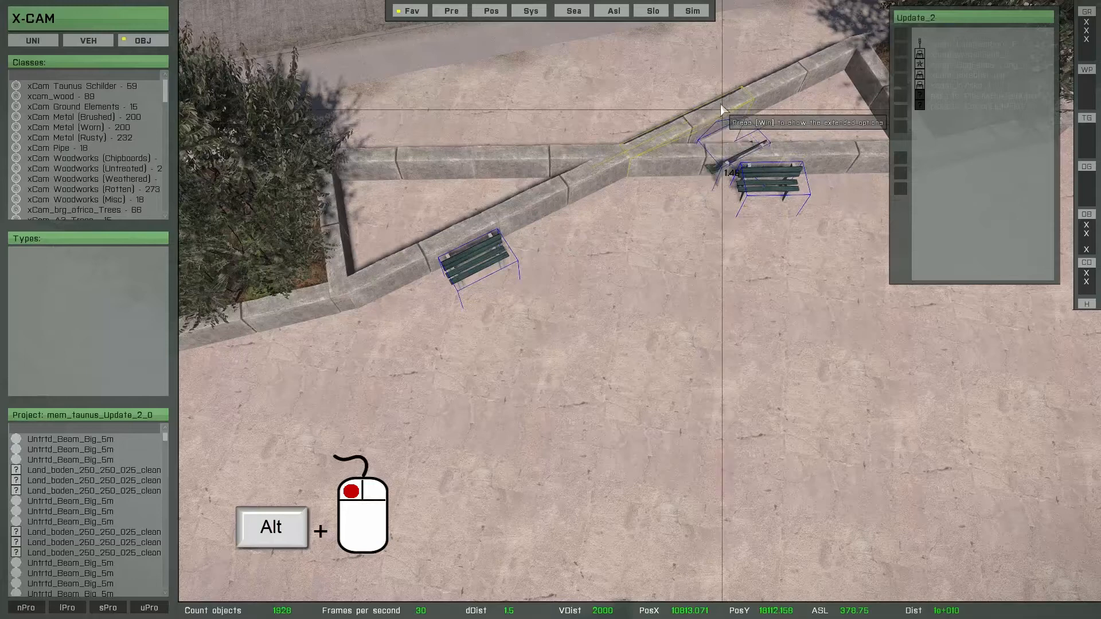
left_click(484, 152, "alt")
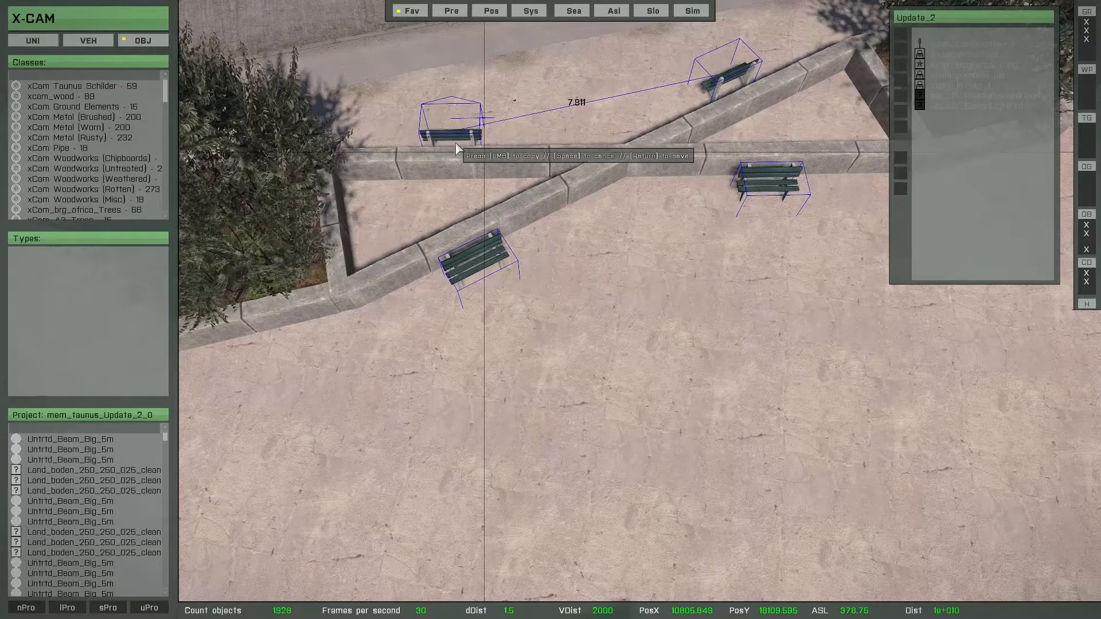
left_click(457, 143)
key("Escape")
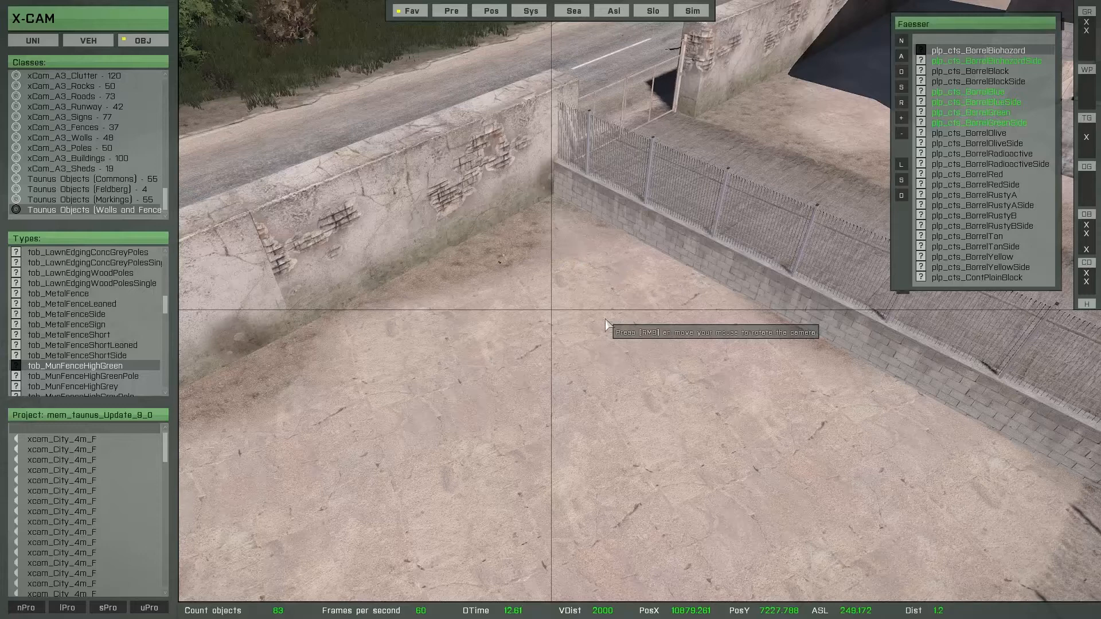
- Start the random barrel brush from the Faesser favourites and place the first barrel near the corner of the walls
double_click(952, 49)
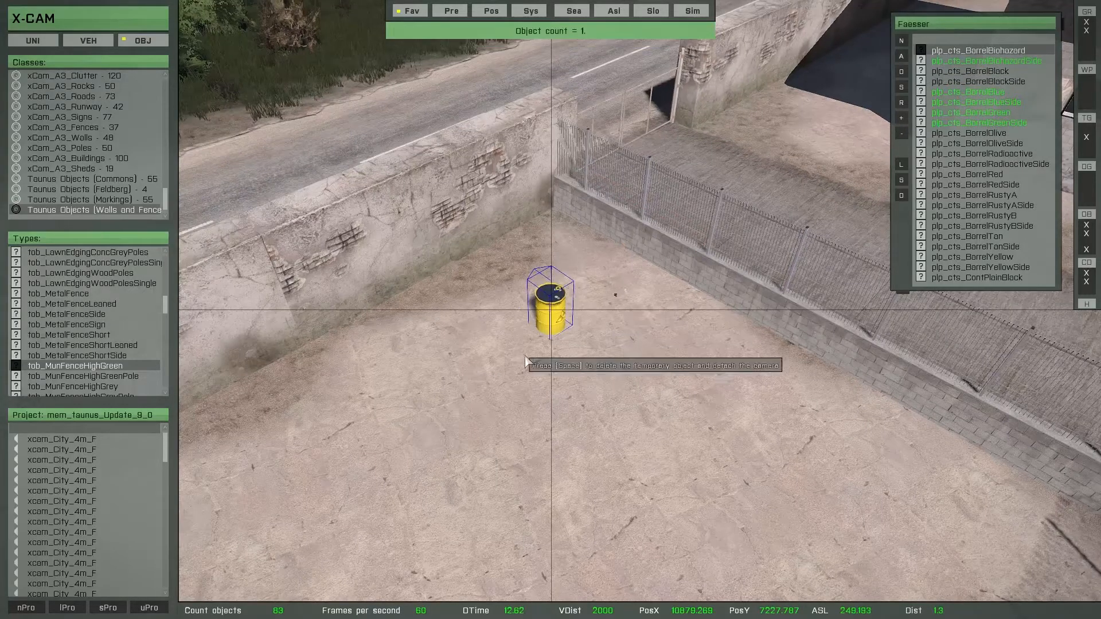
left_click_drag(536, 367, 534, 395)
key("space")
left_click(562, 263)
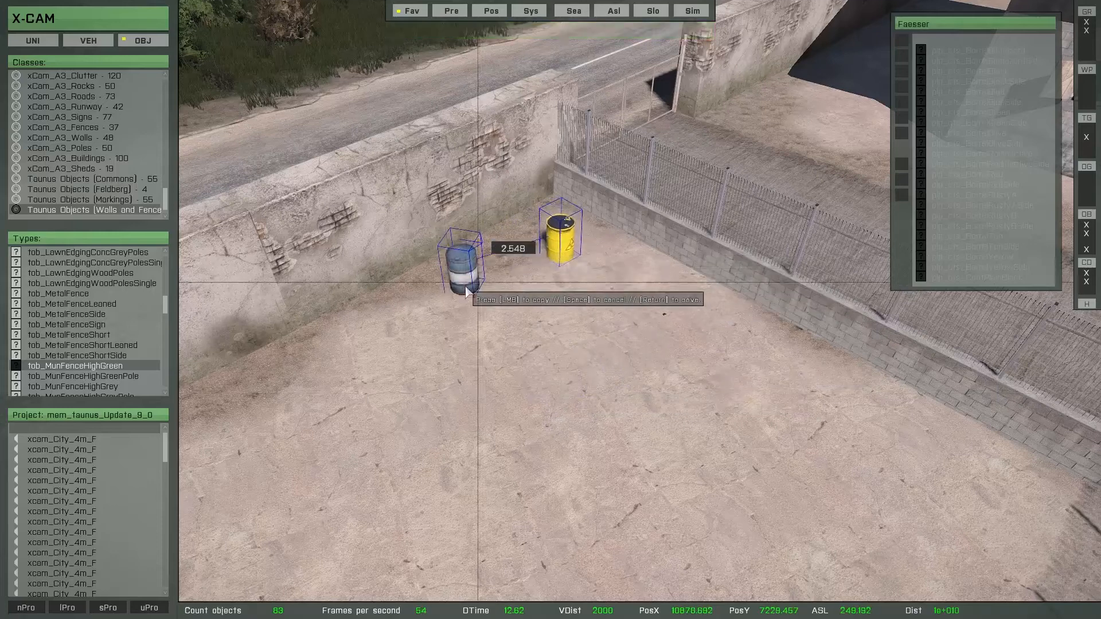
- Scatter six more random barrels across the ground between the brick wall and the fence
left_click(485, 280)
left_click(418, 310)
left_click(540, 324)
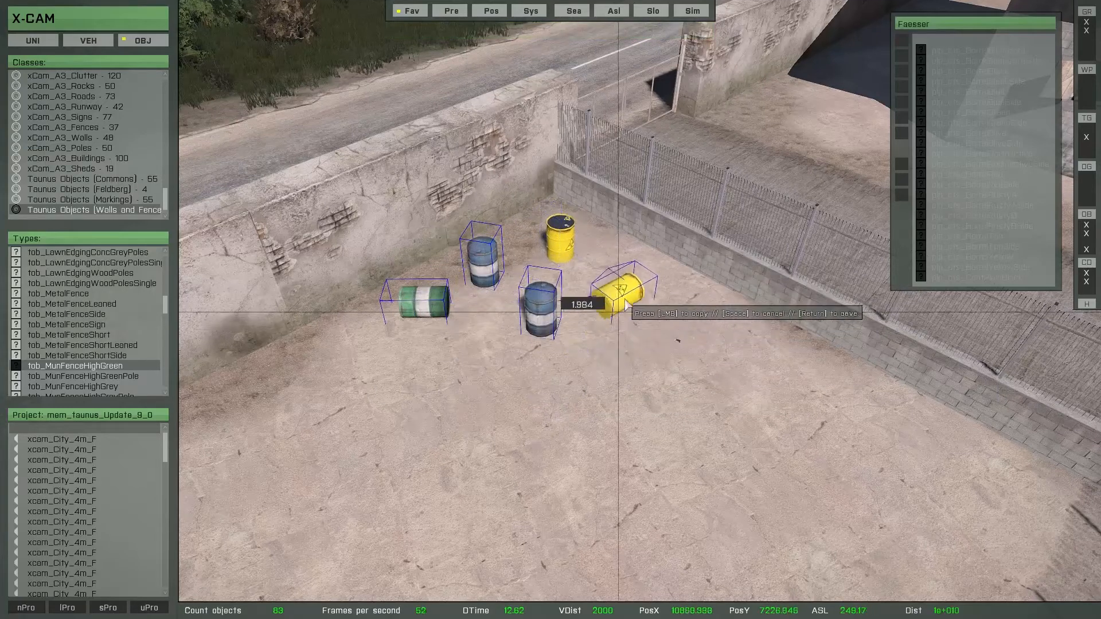
left_click(628, 302)
left_click(750, 349)
left_click(791, 320)
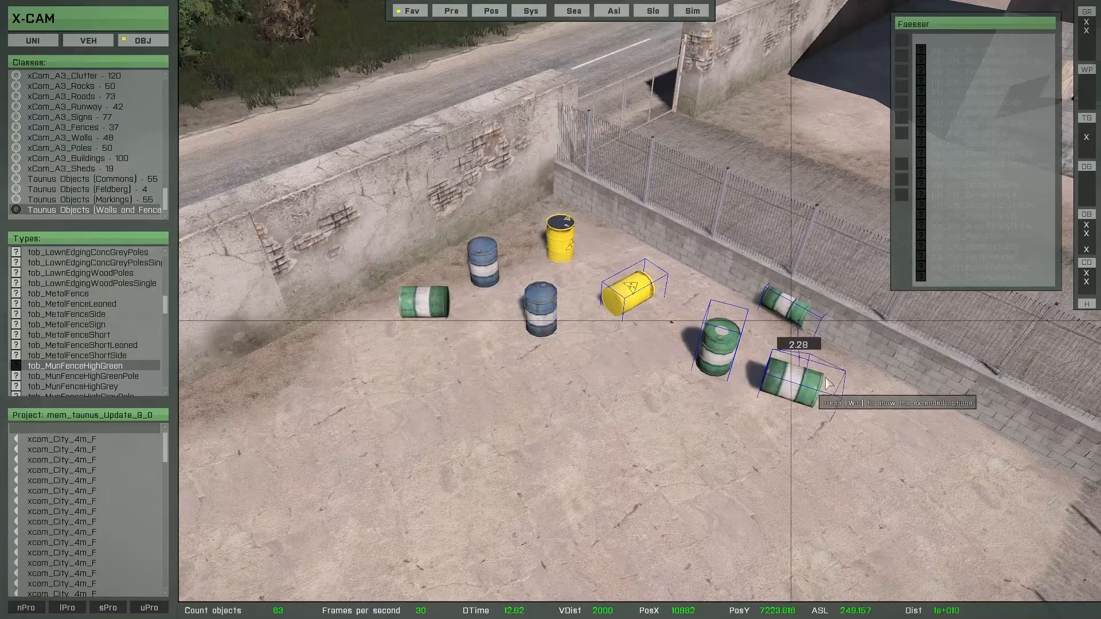
- Remove the placed barrels one by one, from the last to the first, while keeping the barrel brush active
key("Return")
key("d")
left_click_drag(772, 447, 757, 501)
key("a")
key("space")
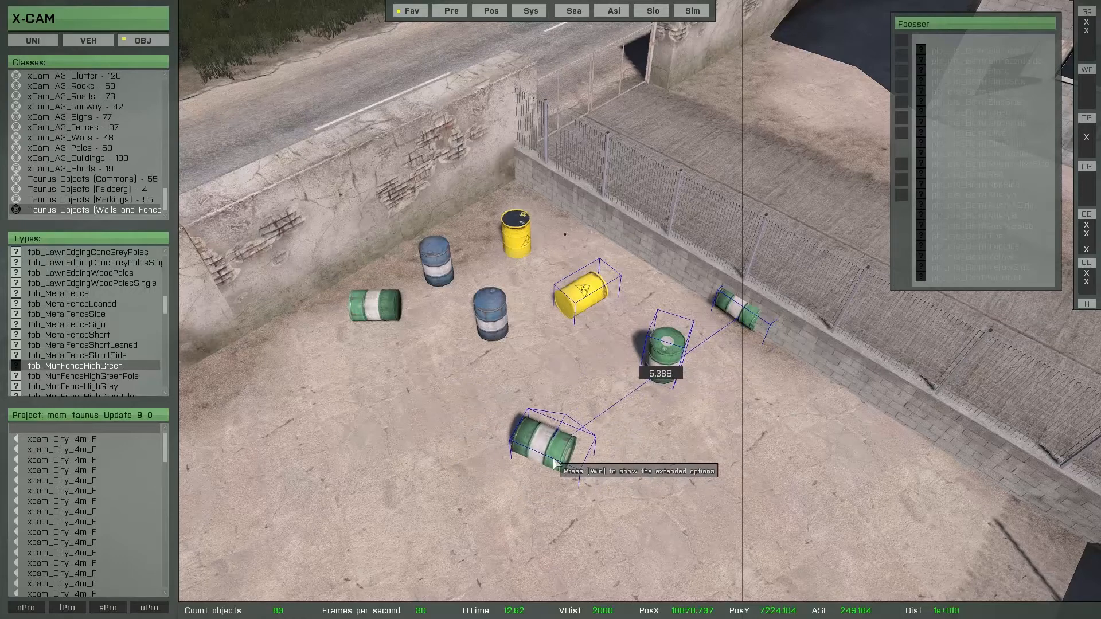
key("Delete")
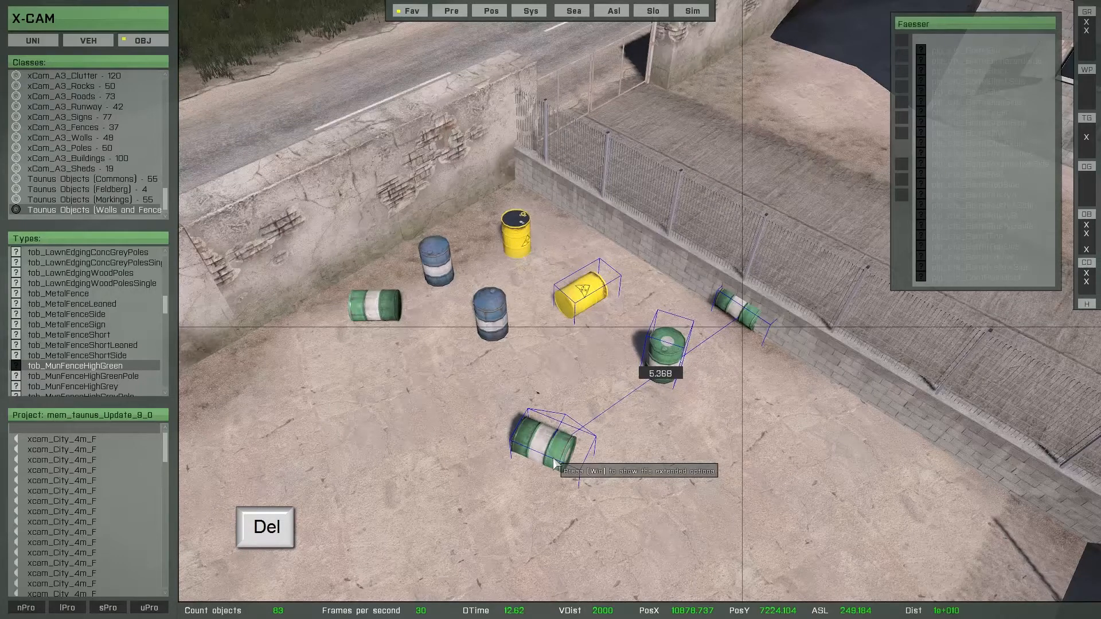
key("Delete")
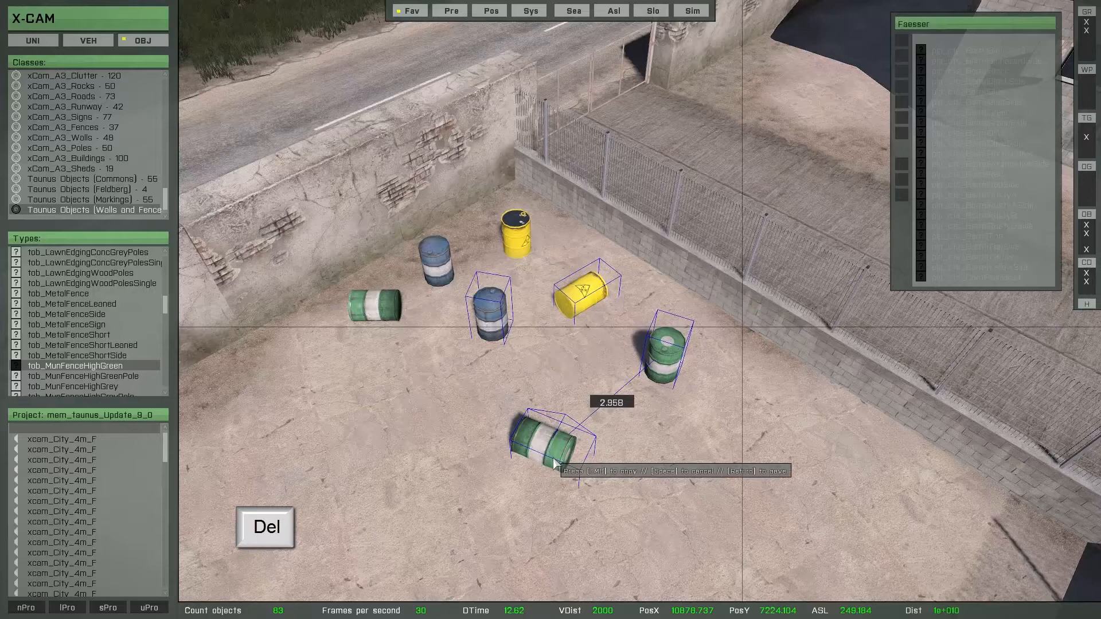
key("Delete")
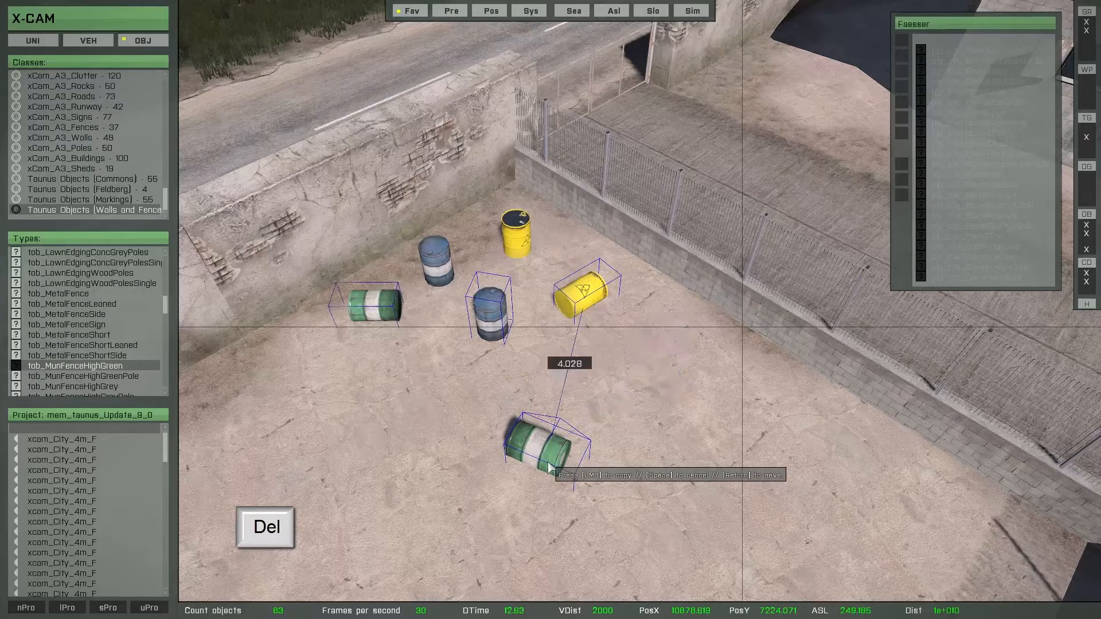
key("Delete")
key("Delete")
key("Delete")
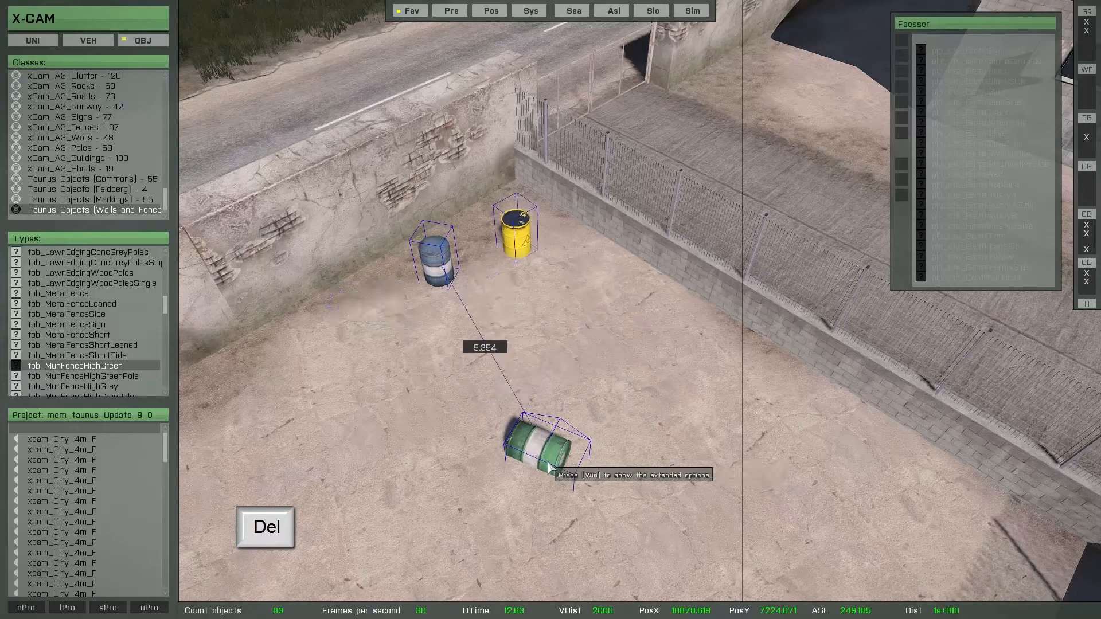
key("Delete")
key("Delete")
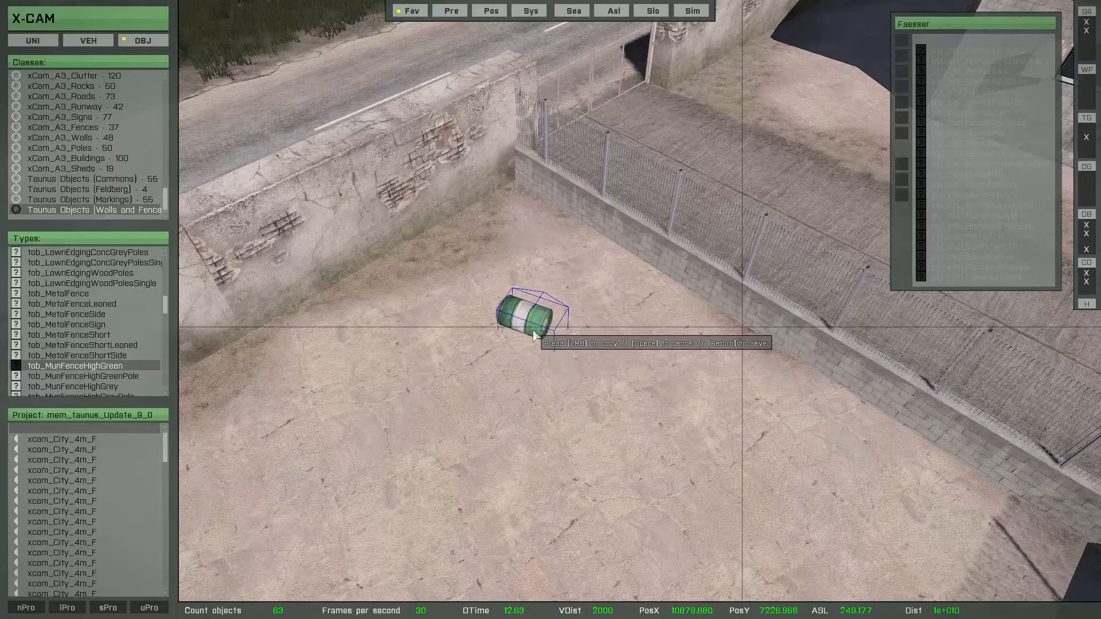
- Scatter a new group of eight random barrels in the walled corner
key("w")
left_click(507, 290)
left_click(436, 313)
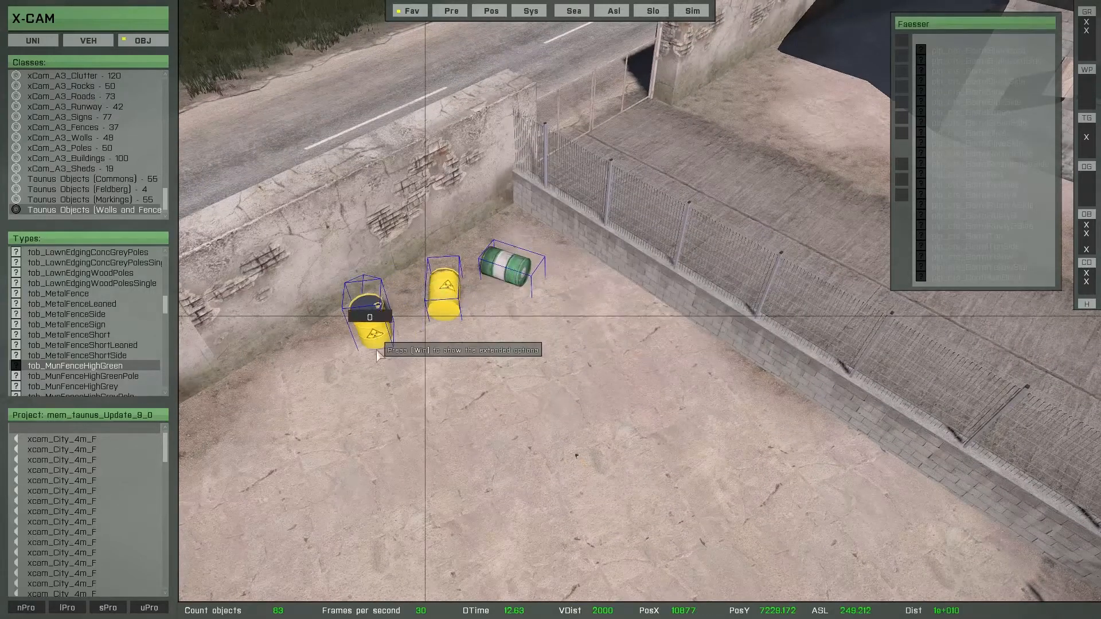
left_click(376, 340)
left_click(403, 412)
left_click(466, 372)
left_click(561, 351)
left_click(628, 398)
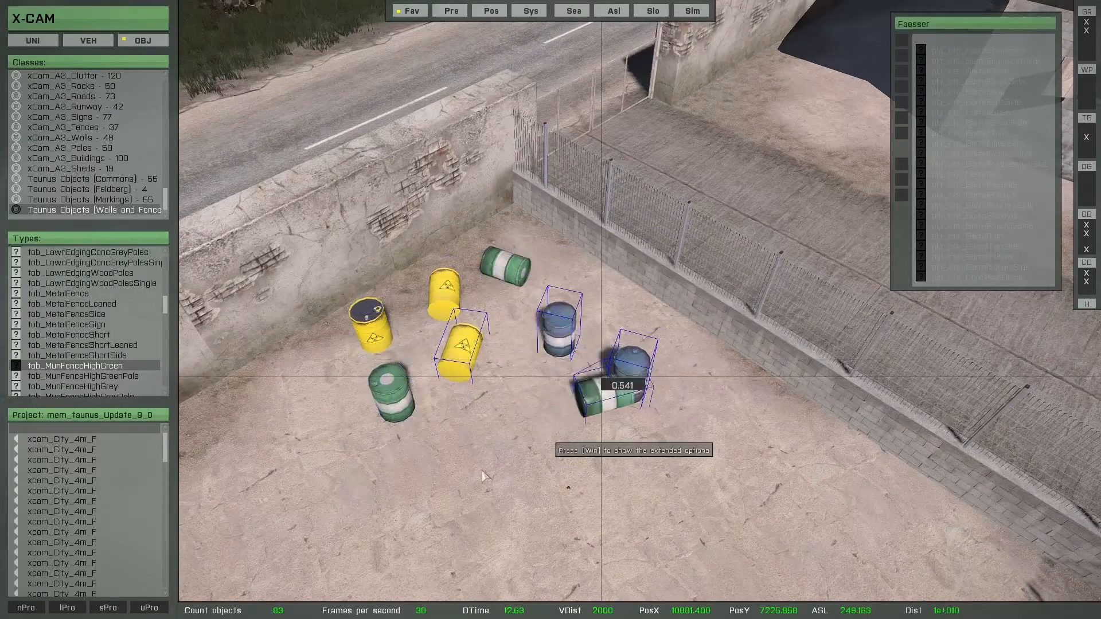
left_click(478, 487)
- Delete the new group of barrels in reverse order of placement, leaving only the brush barrel
key("Delete")
key("Delete")
key("Delete")
key("Delete")
key("Delete")
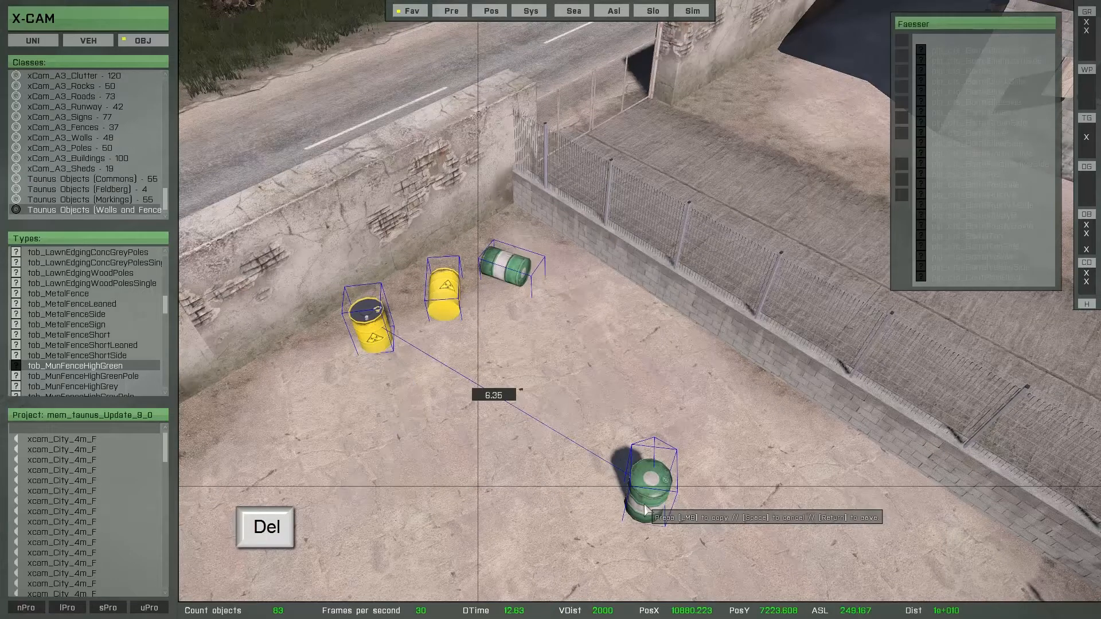
key("Delete")
key("Delete")
key("Delete")
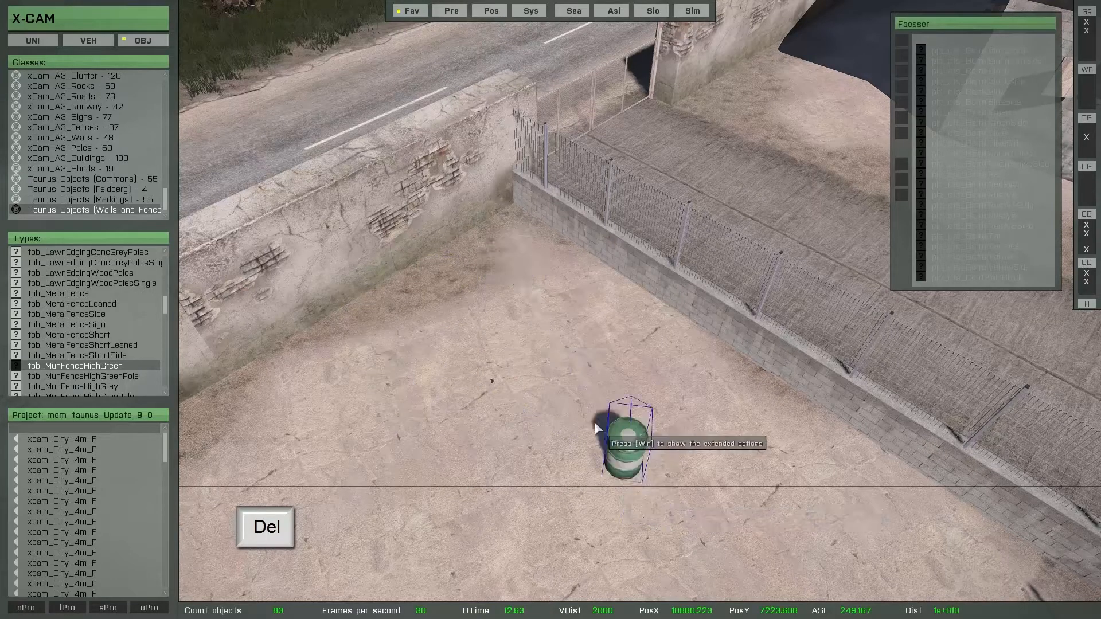
- Scatter four more random barrels in the corner between the brick wall and the fence, and end the brush session
left_click(538, 347)
left_click(621, 355)
left_click(531, 434)
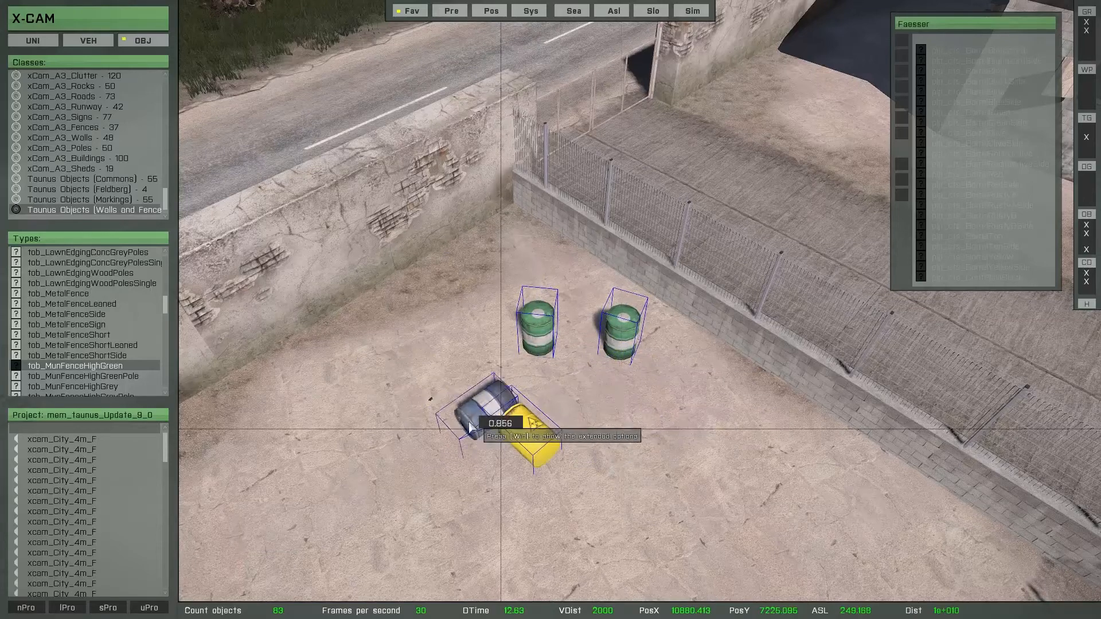
left_click(450, 422)
key("space")
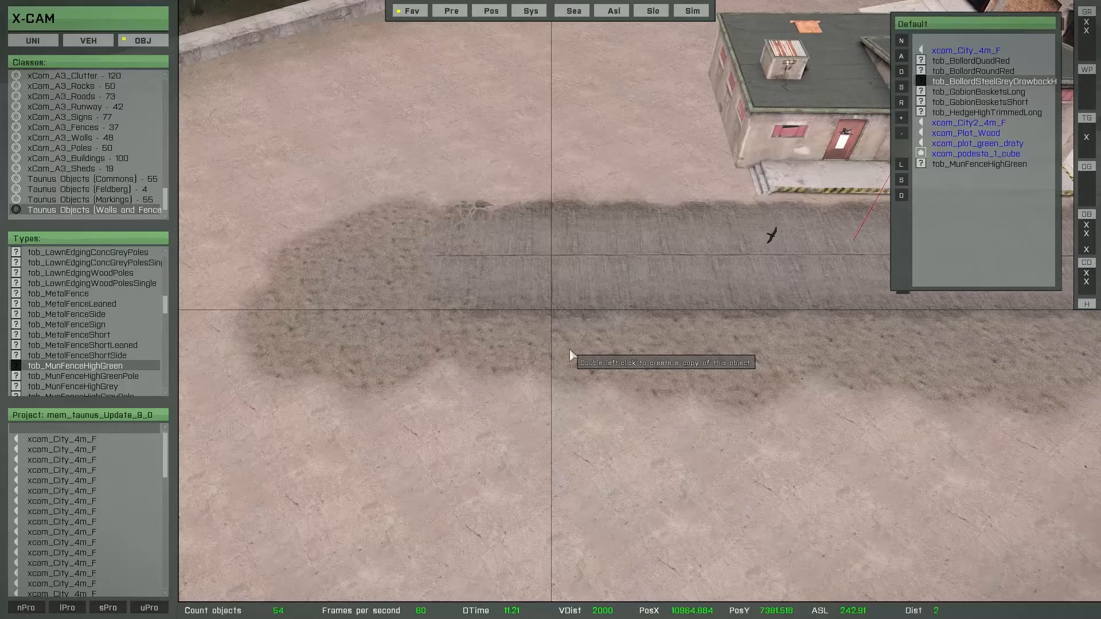
- Use the grey steel bollard from the Default favorites as a brush and rotate it parallel to the concrete strip's edge
right_click_drag(818, 497, 819, 488)
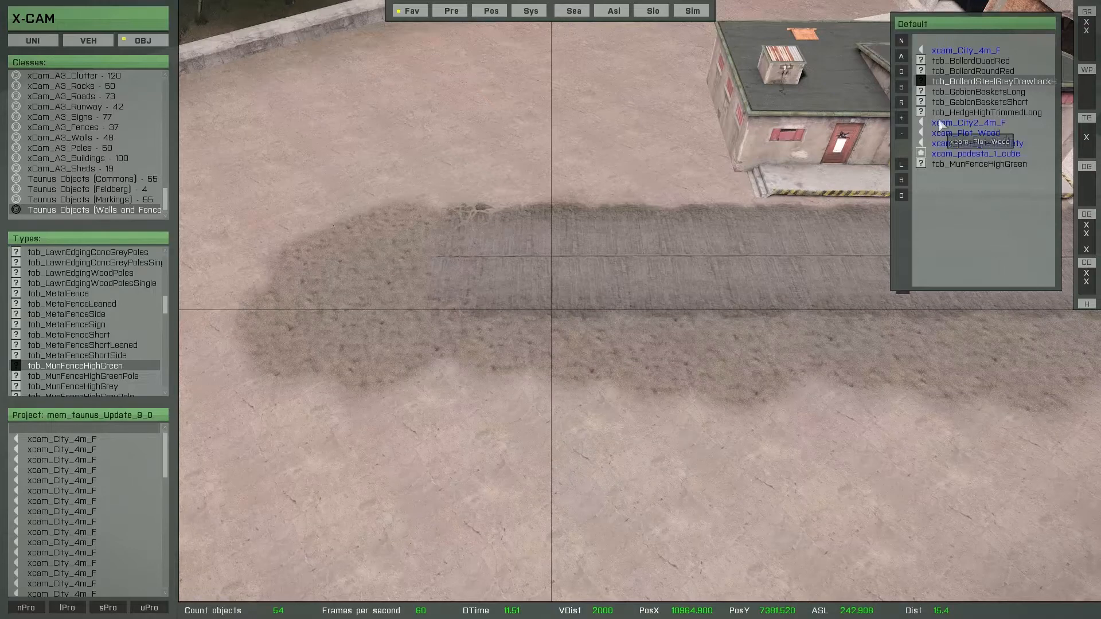
left_click(940, 85)
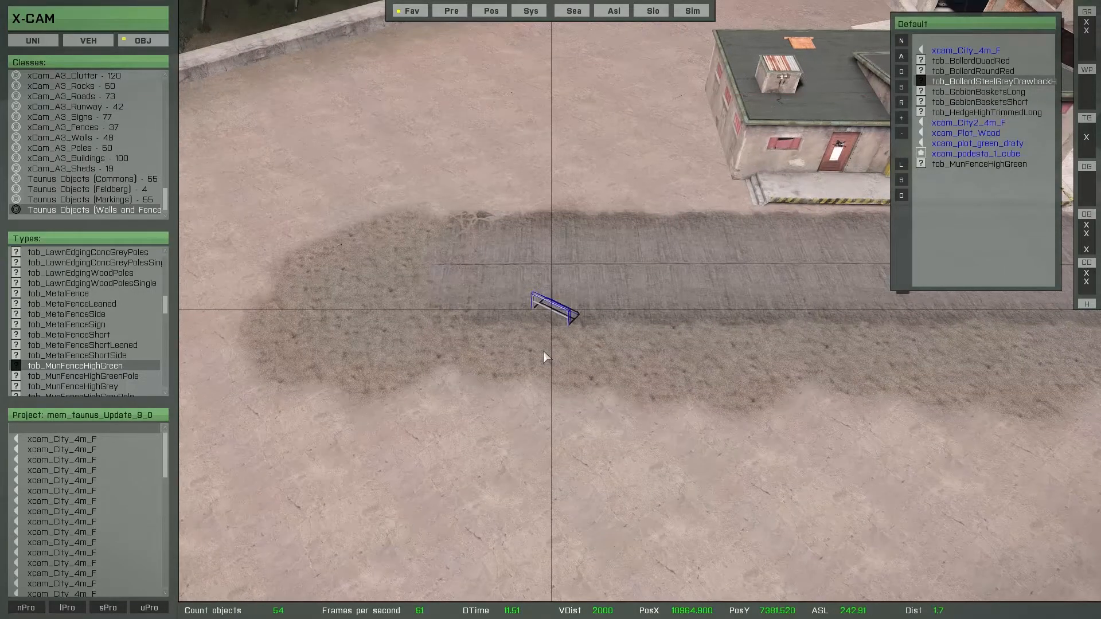
right_click_drag(557, 343, 650, 352)
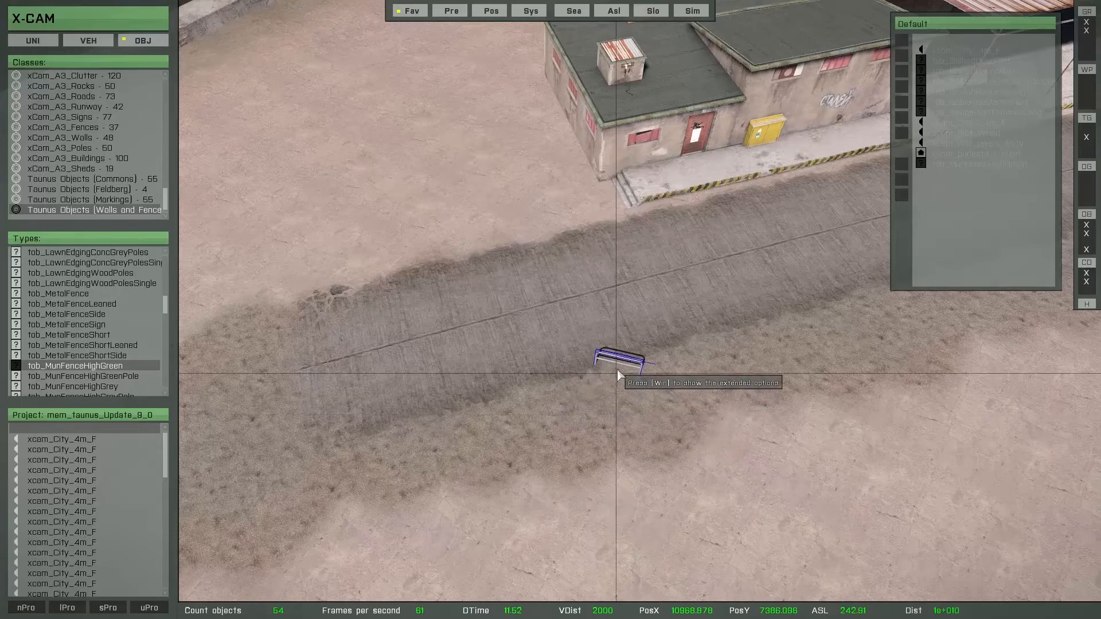
key("space")
scroll(670, 154, "up", 1)
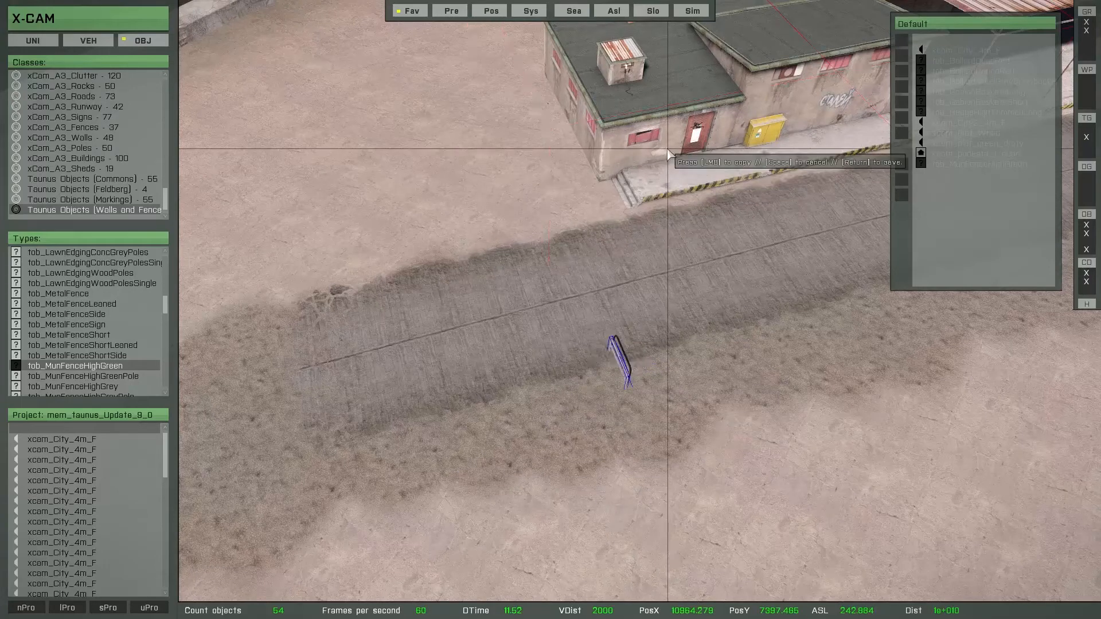
scroll(670, 155, "up", 1)
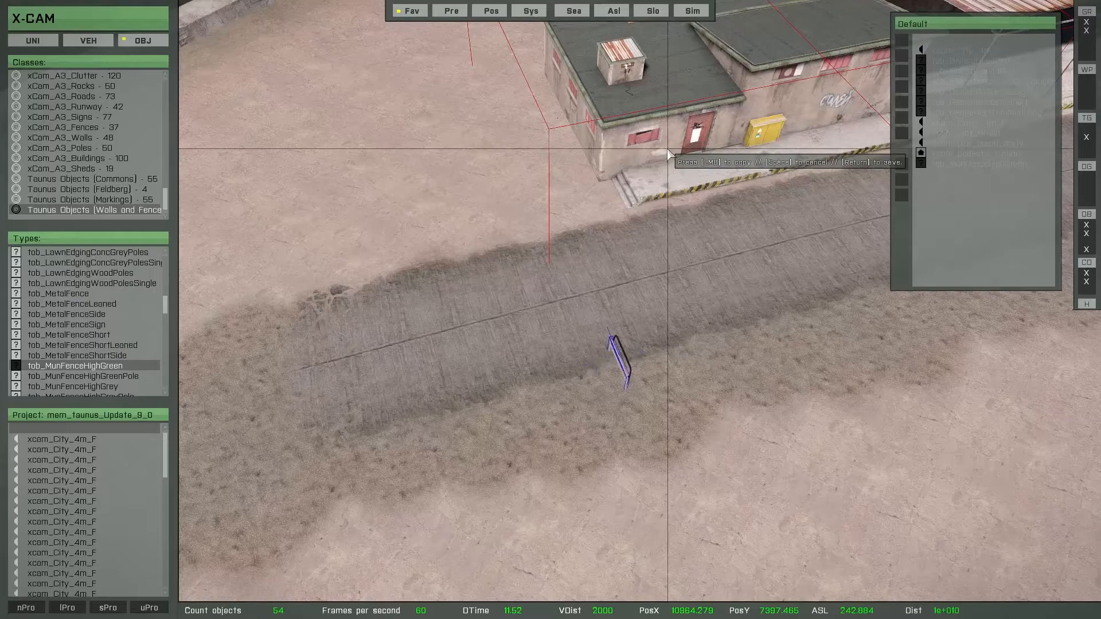
scroll(670, 155, "up", 1)
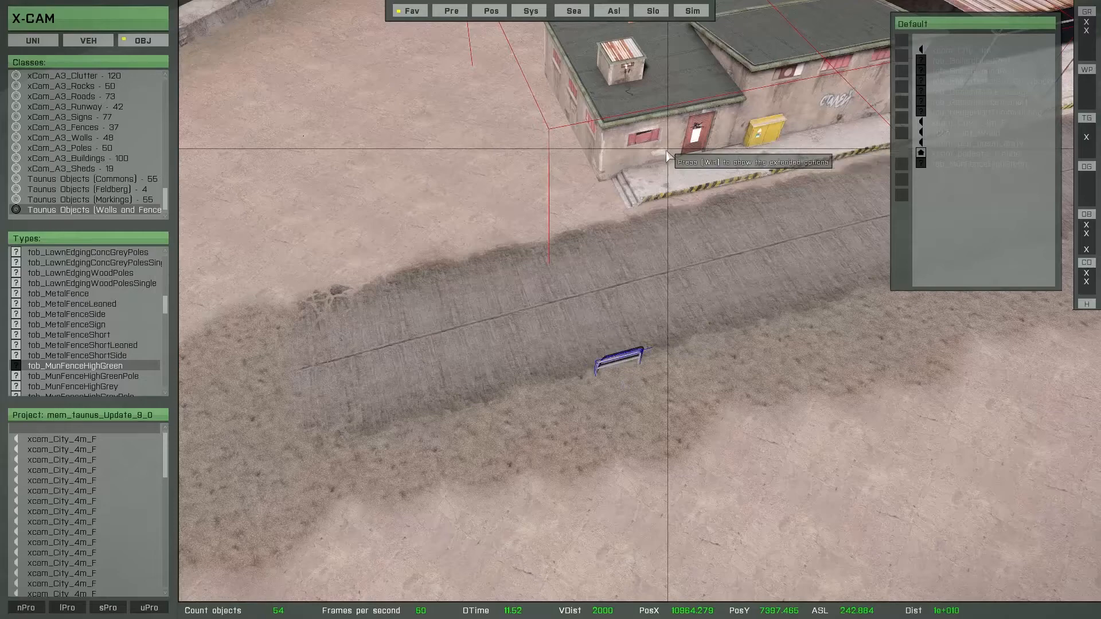
- Position the steel bollard brush at the beginning of the concrete strip's near edge
mouse_move(492, 486)
right_mouse_down()
mouse_move(450, 492)
mouse_move(477, 488)
right_mouse_up()
scroll(499, 464, "up", 2)
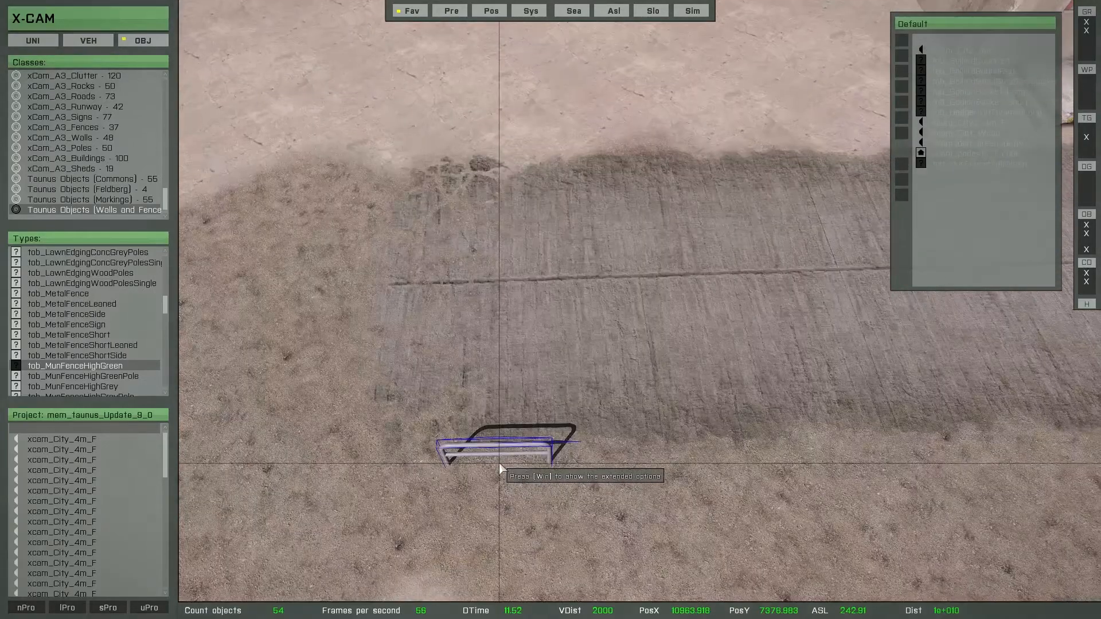
key("s")
key("d")
key("space")
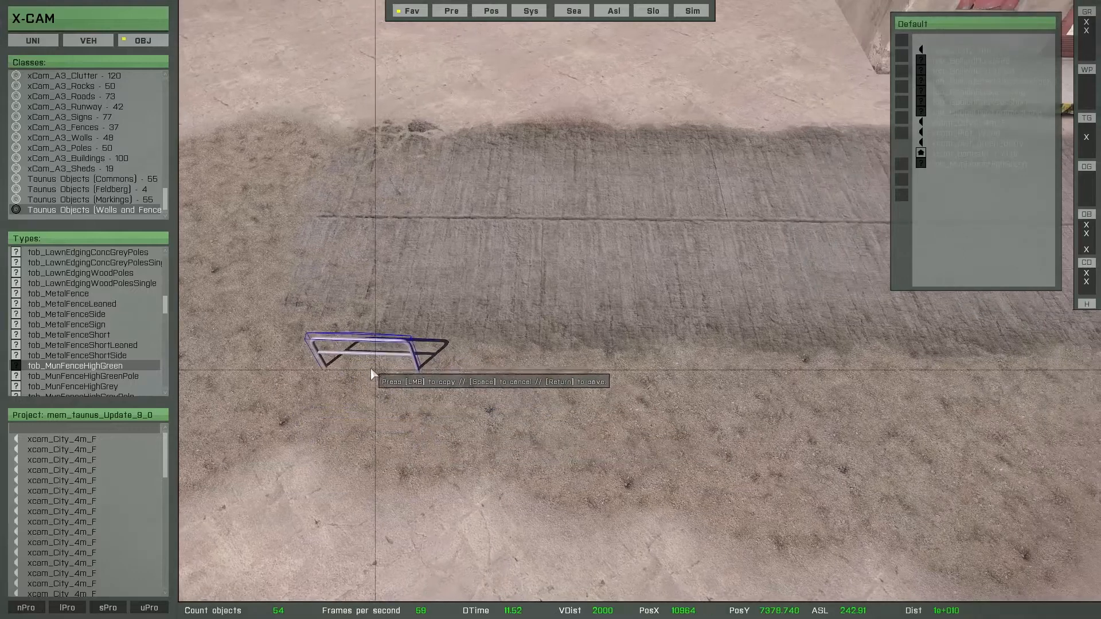
key("a")
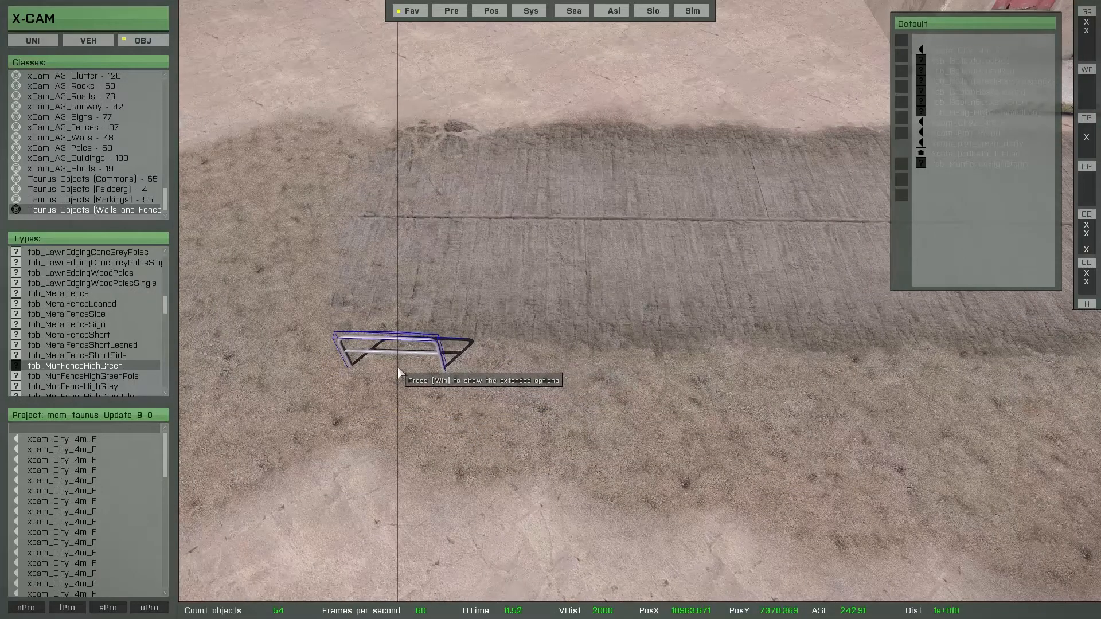
- Try the brush's axis locks and lay a straight row of steel bollards along the concrete strip with the X axis locked
key("x")
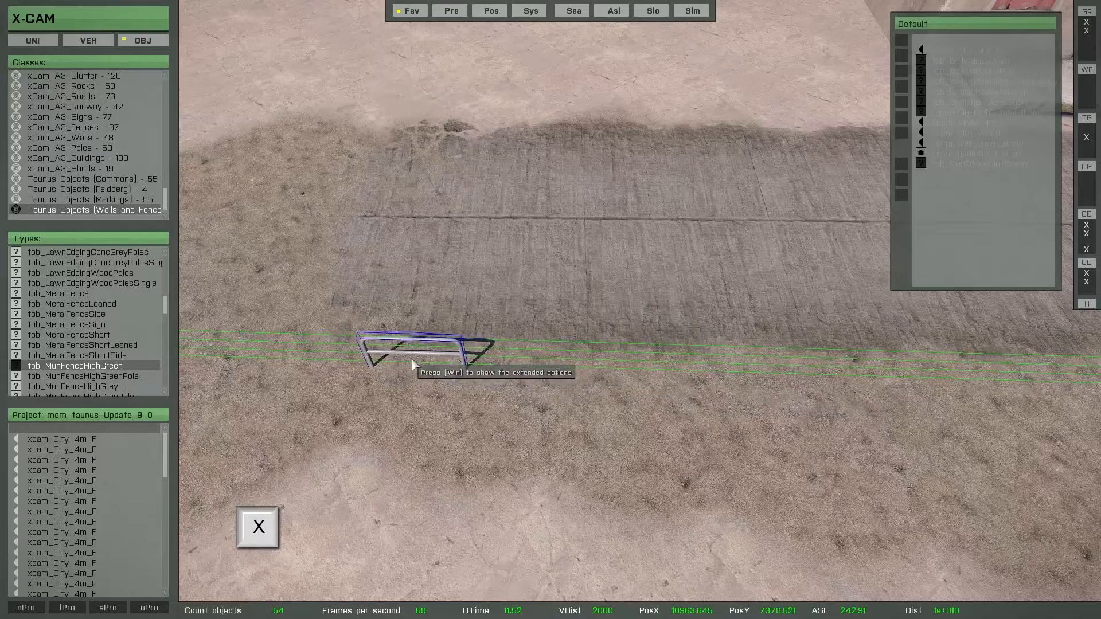
key("x")
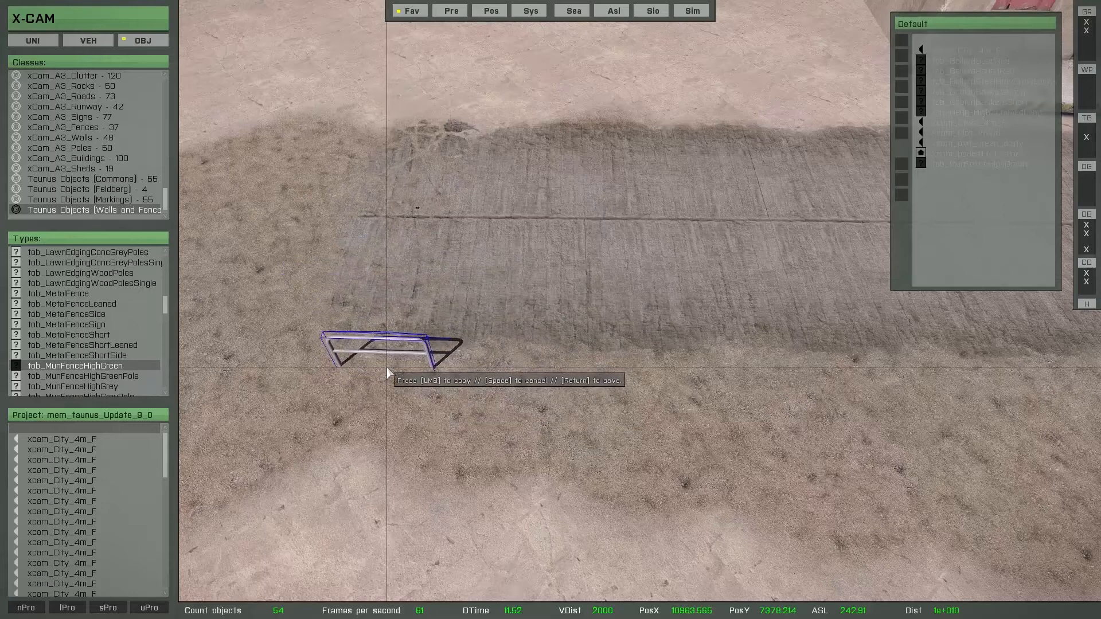
key("y")
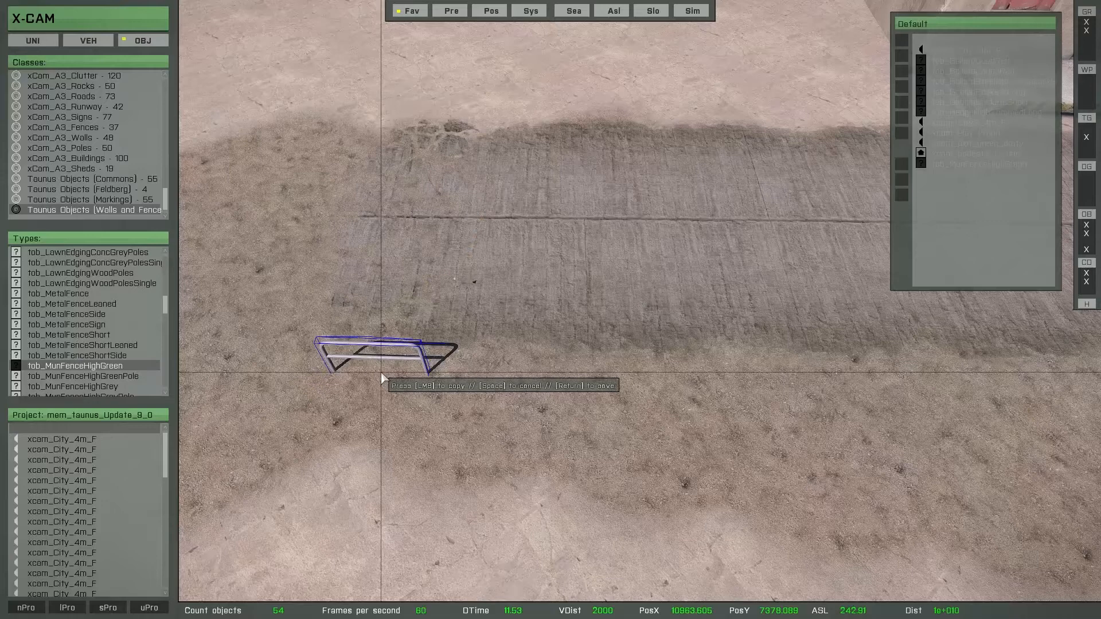
key("x")
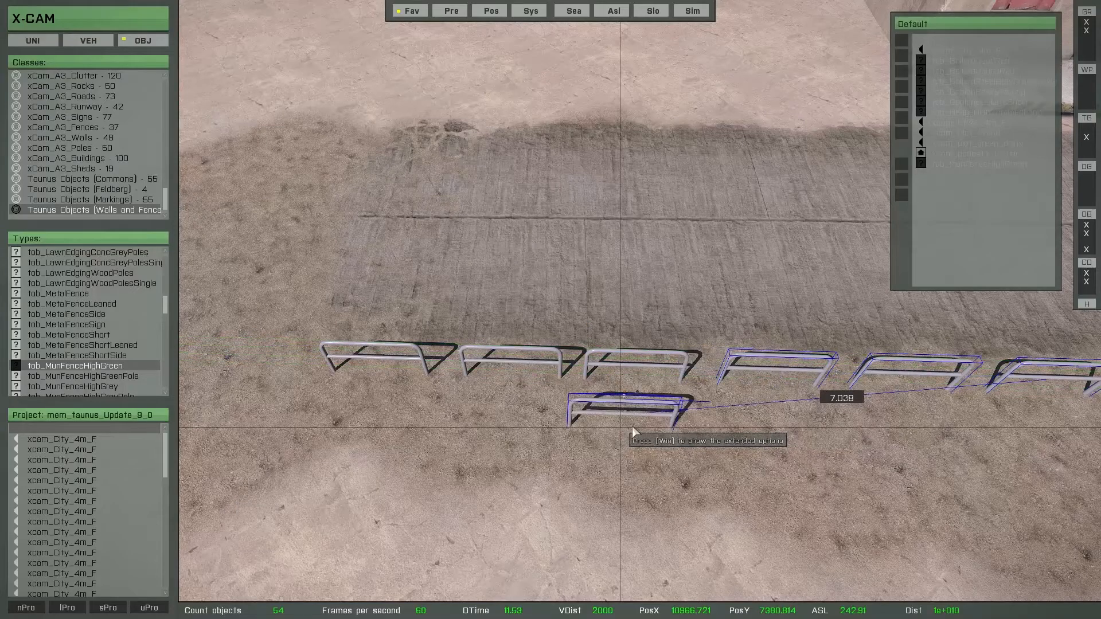
- Bring the bollard brush alongside the last placed bollard at the far end of the row
key("d")
right_click_drag(632, 427, 615, 443)
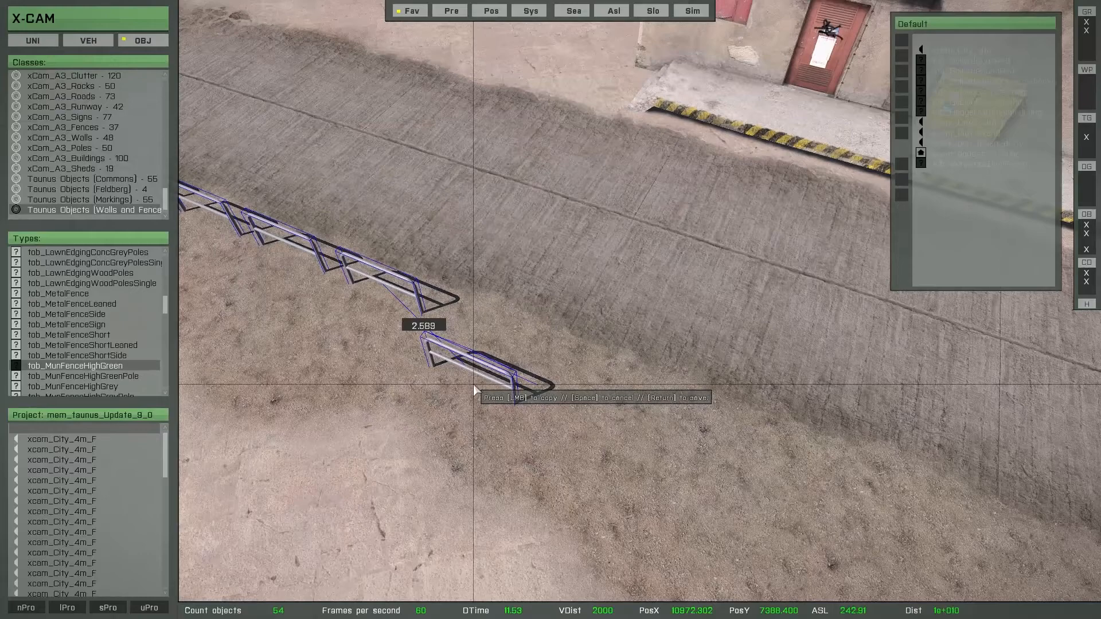
key("w")
key("a")
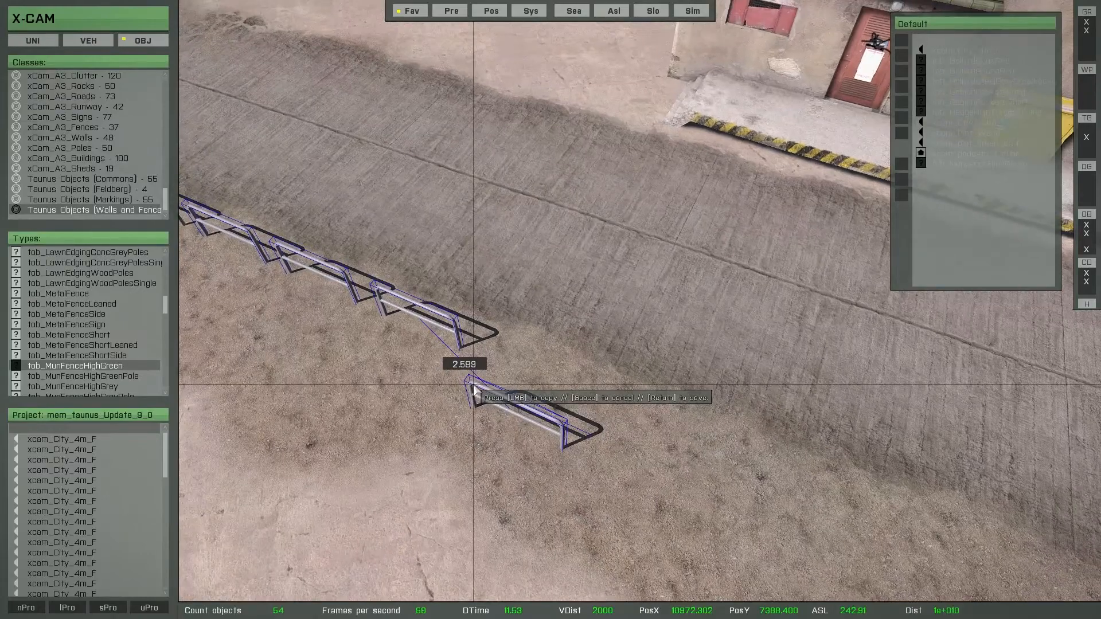
scroll(467, 384, "up", 2)
key("a")
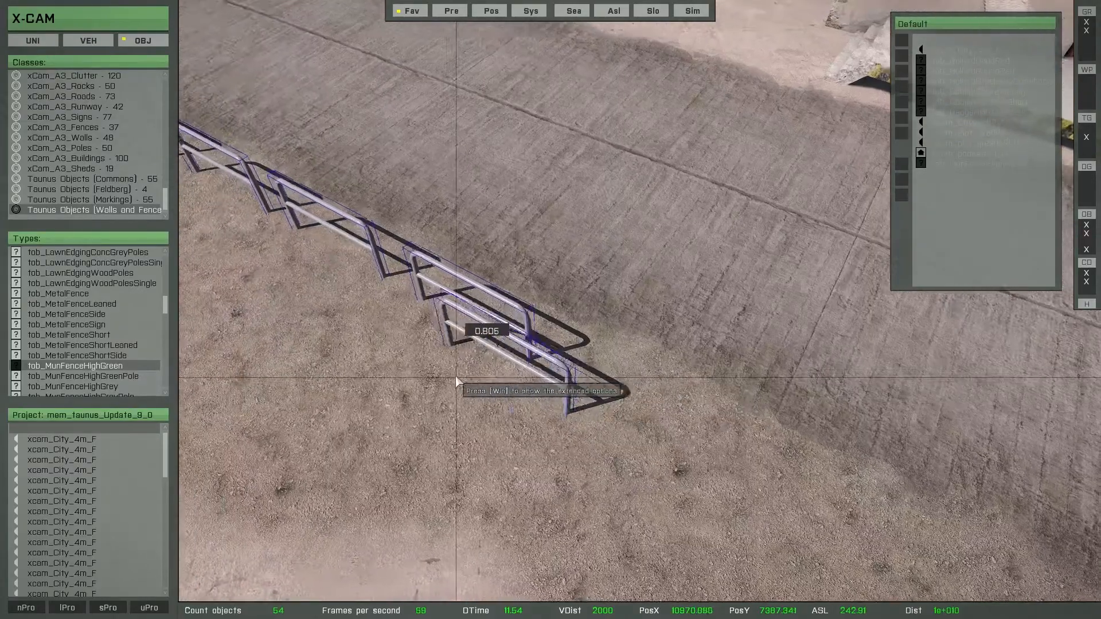
key("a")
key("s")
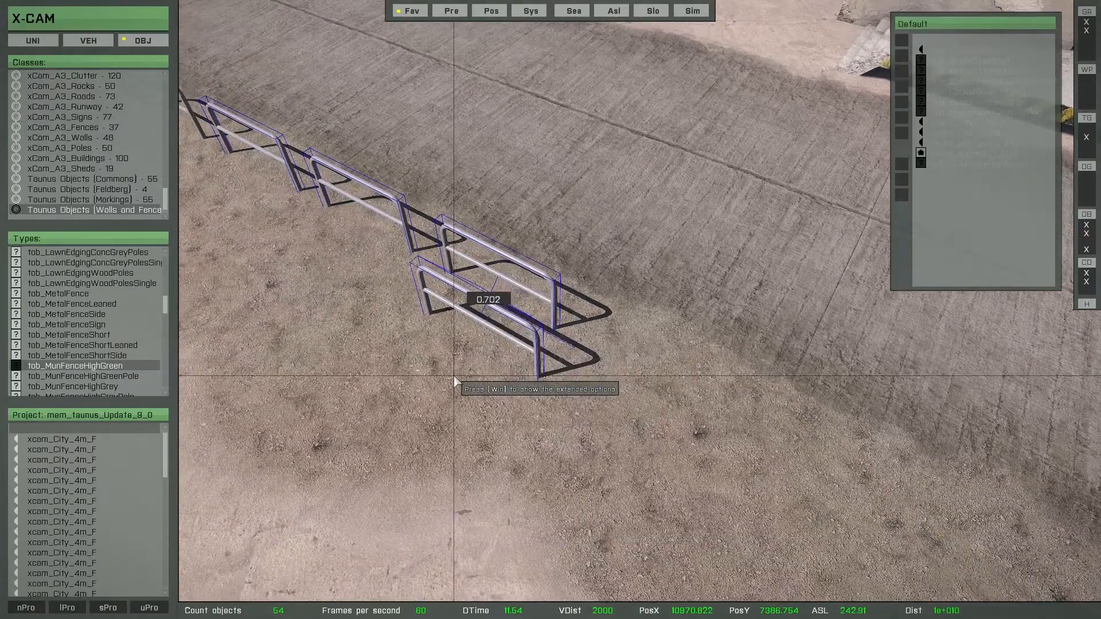
key("d")
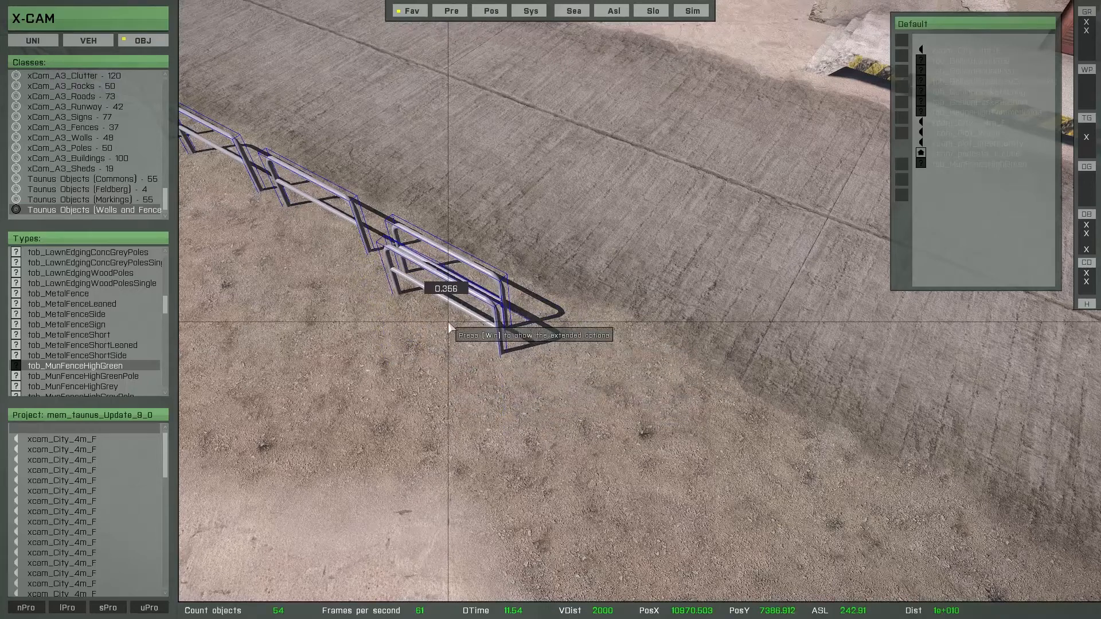
left_click(450, 322)
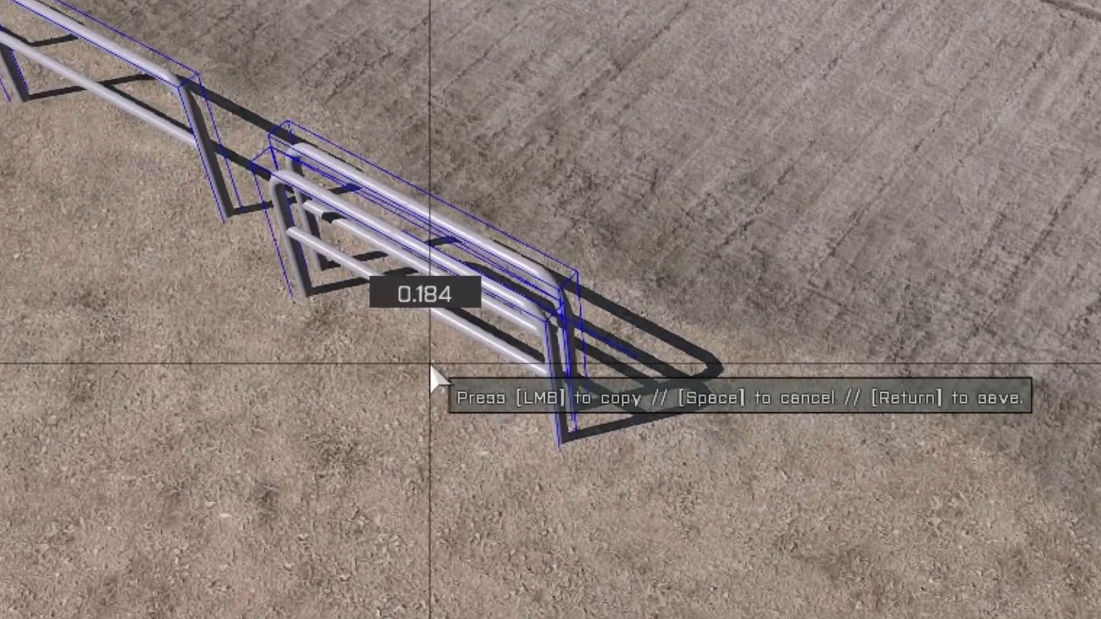
- Toggle the X-axis lock to line the brush up with the row and add another bollard beyond its far end
key("x")
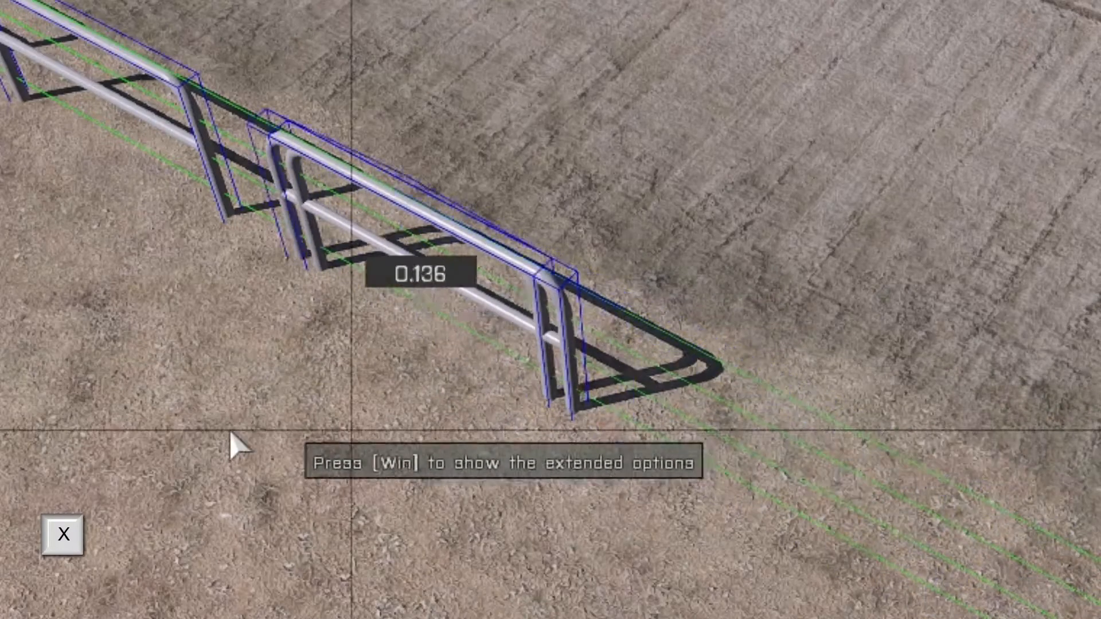
key("x")
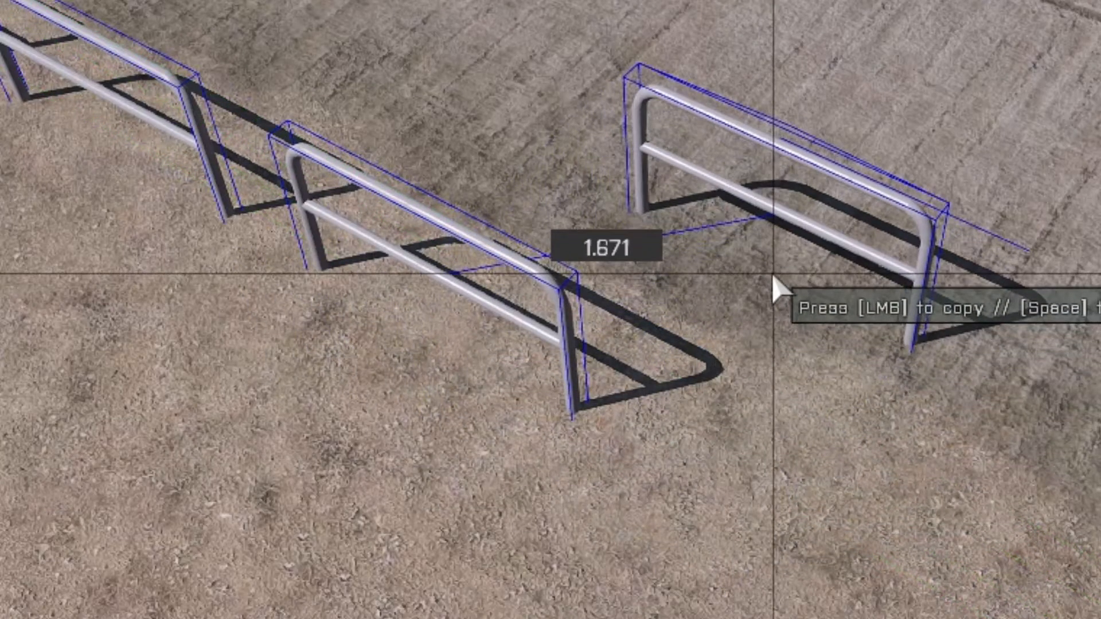
key("x")
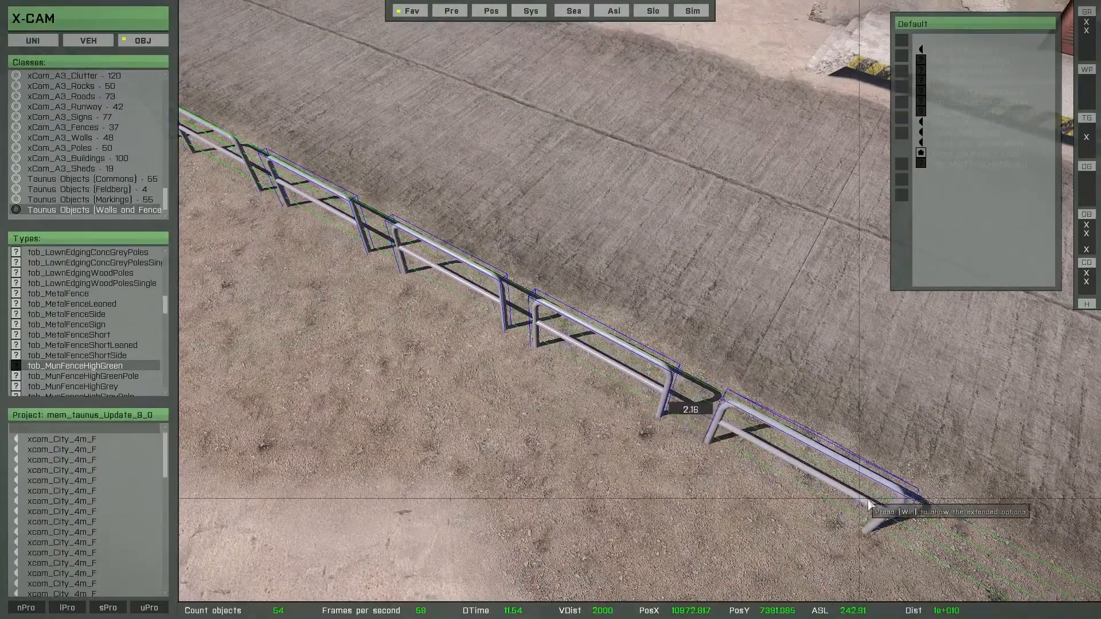
- Extend the bollard row in the opposite direction from its first bollard, keeping the brush locked to the X axis
mouse_move(574, 458)
right_mouse_down()
mouse_move(552, 451)
mouse_move(609, 448)
mouse_move(563, 442)
mouse_move(553, 460)
right_mouse_up()
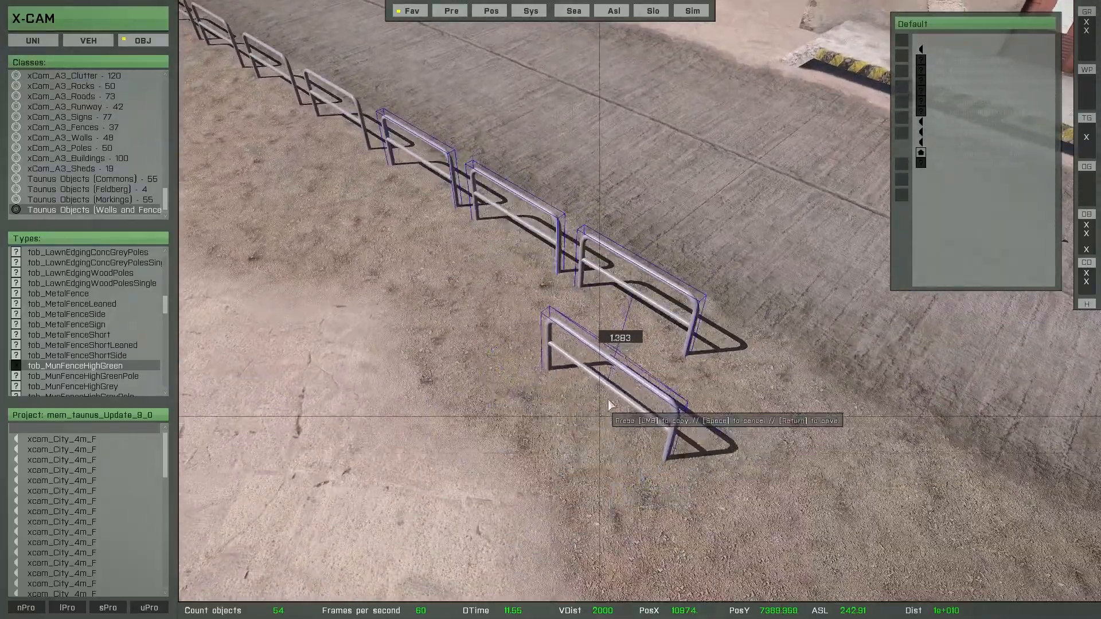
right_click_drag(568, 370, 685, 427)
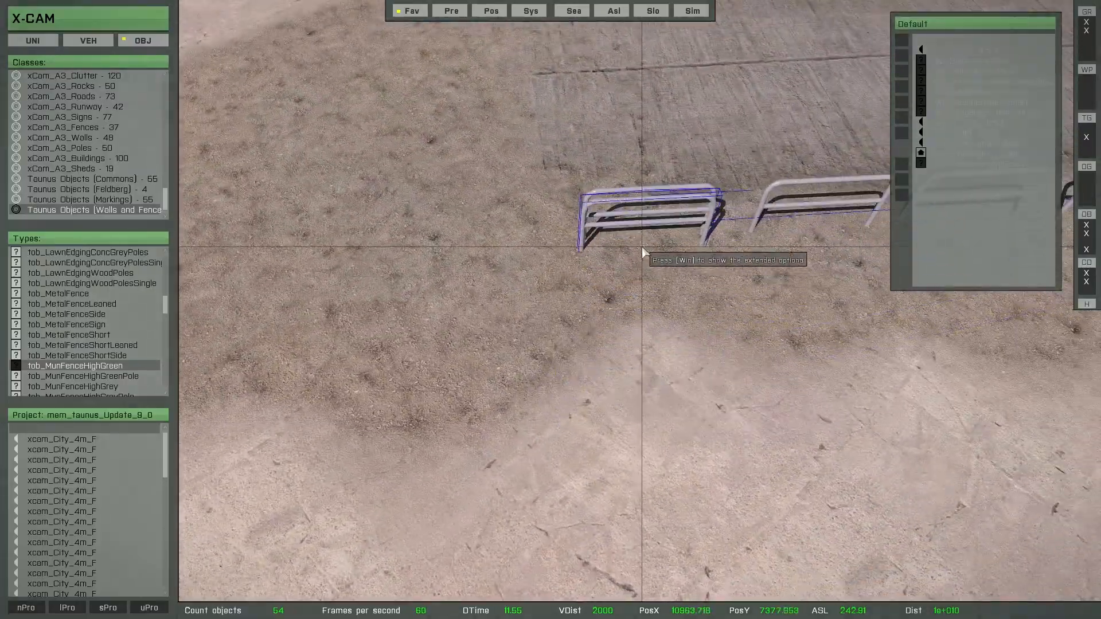
right_click_drag(655, 361, 672, 344)
key("d")
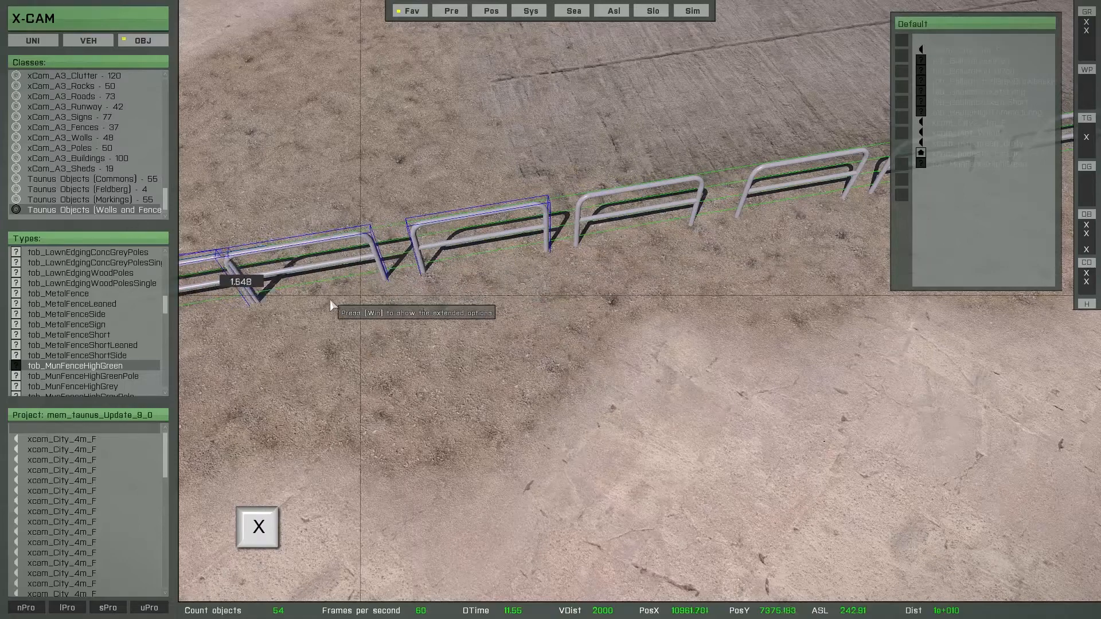
left_click(308, 302)
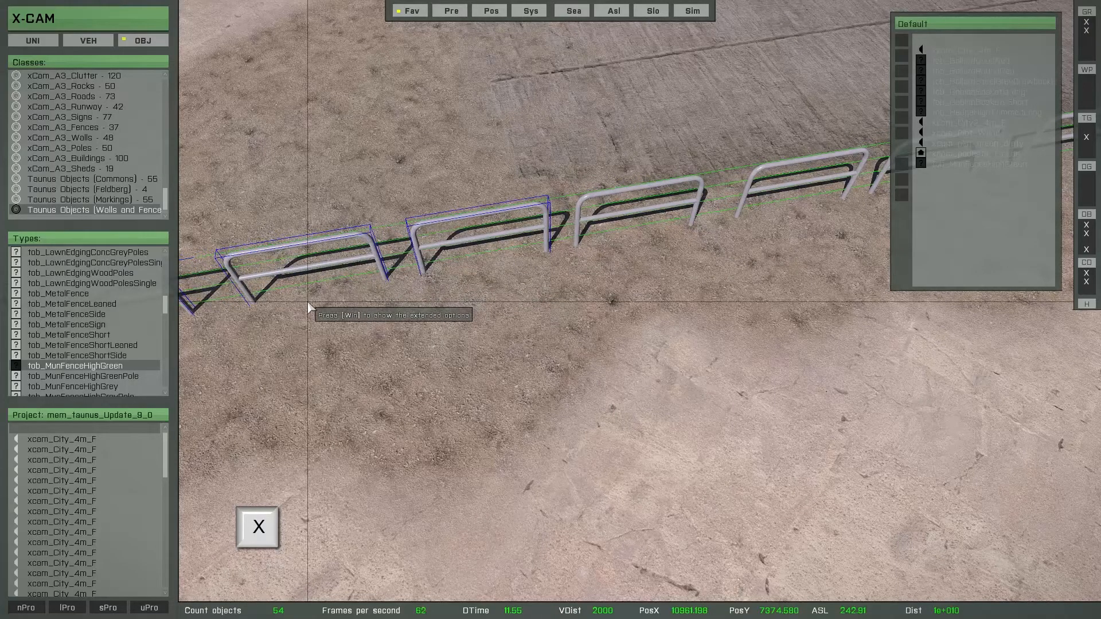
scroll(527, 333, "down", 3)
right_click_drag(559, 341, 508, 342)
scroll(484, 338, "down", 4)
left_click(501, 341)
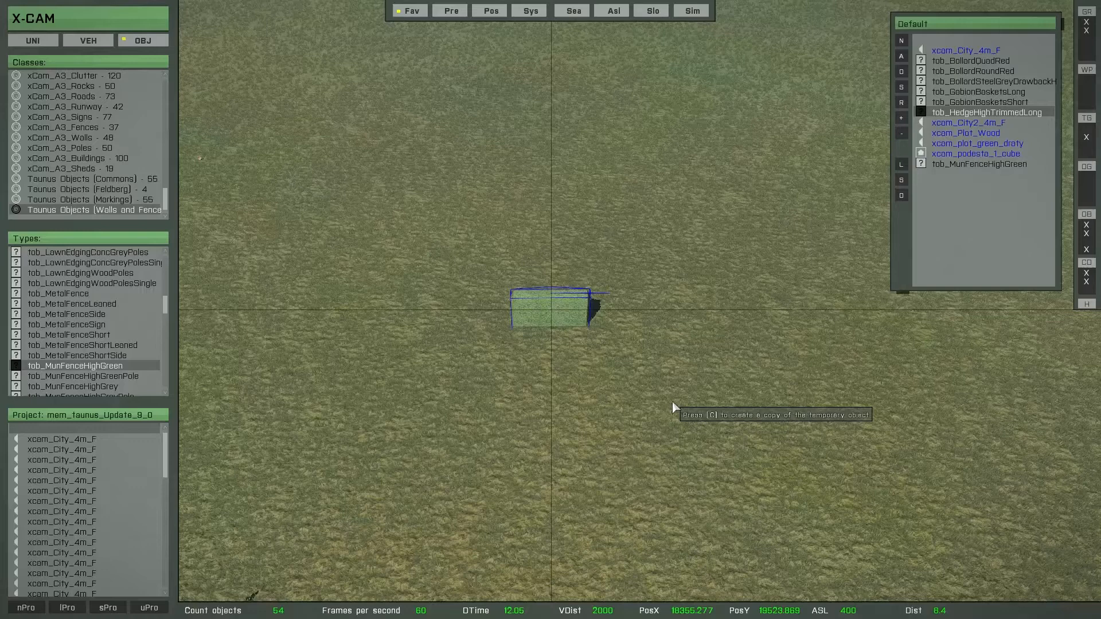
- Move the temporary tob_HedgeHighTrimmedLong object along its X axis in a front-on view, and release the axis lock
key("x")
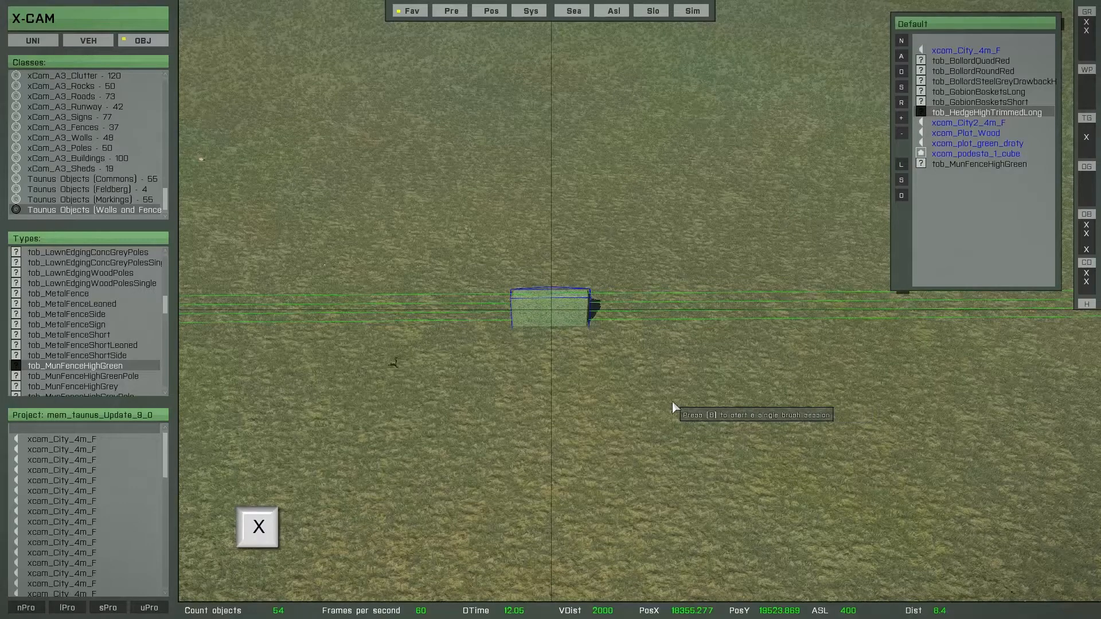
mouse_move(673, 401)
left_mouse_down()
mouse_move(344, 398)
mouse_move(727, 409)
mouse_move(344, 408)
mouse_move(592, 415)
mouse_move(619, 433)
mouse_move(692, 423)
mouse_move(670, 421)
left_mouse_up()
key("x")
- View the temporary hedge from an oblique angle and slide it along its locked X axis
right_click_drag(670, 421, 830, 404)
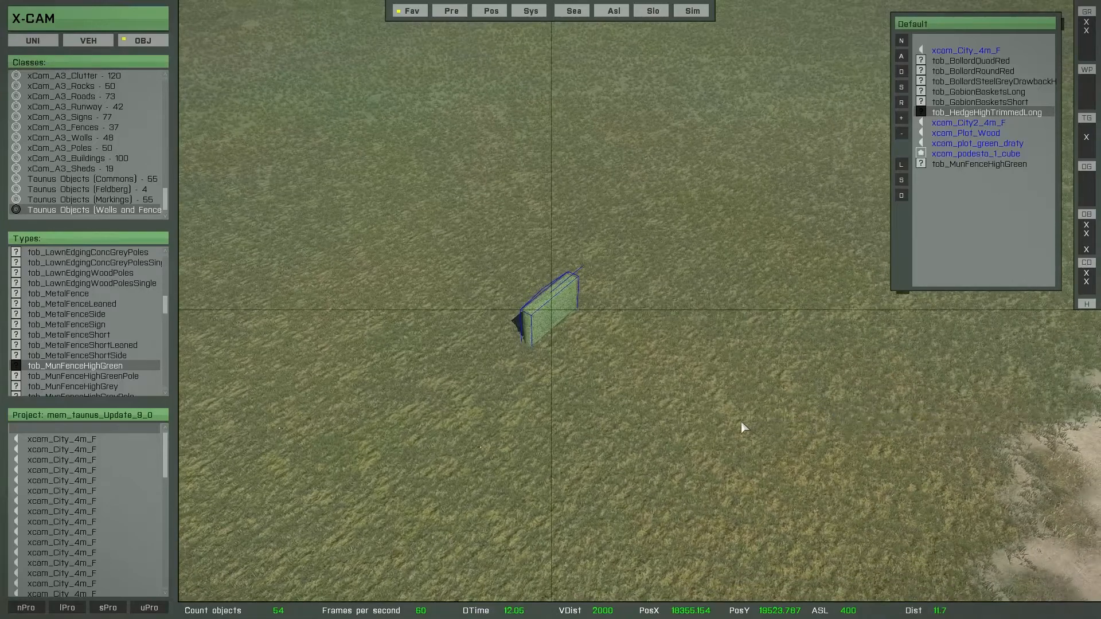
key("x")
left_click_drag(672, 429, 548, 398)
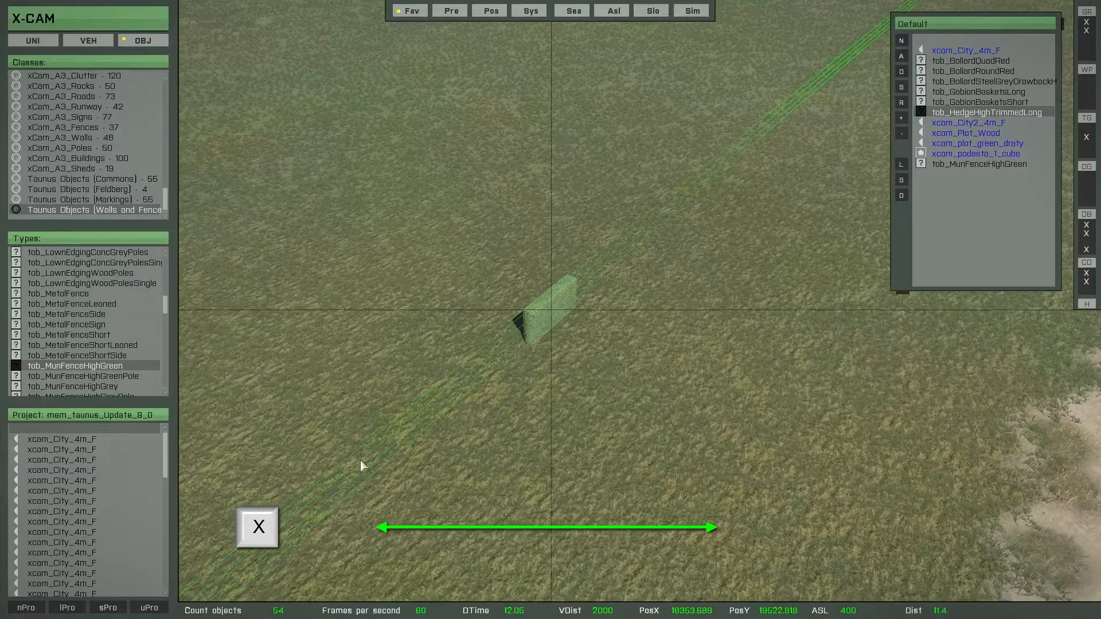
left_click_drag(549, 461, 452, 450)
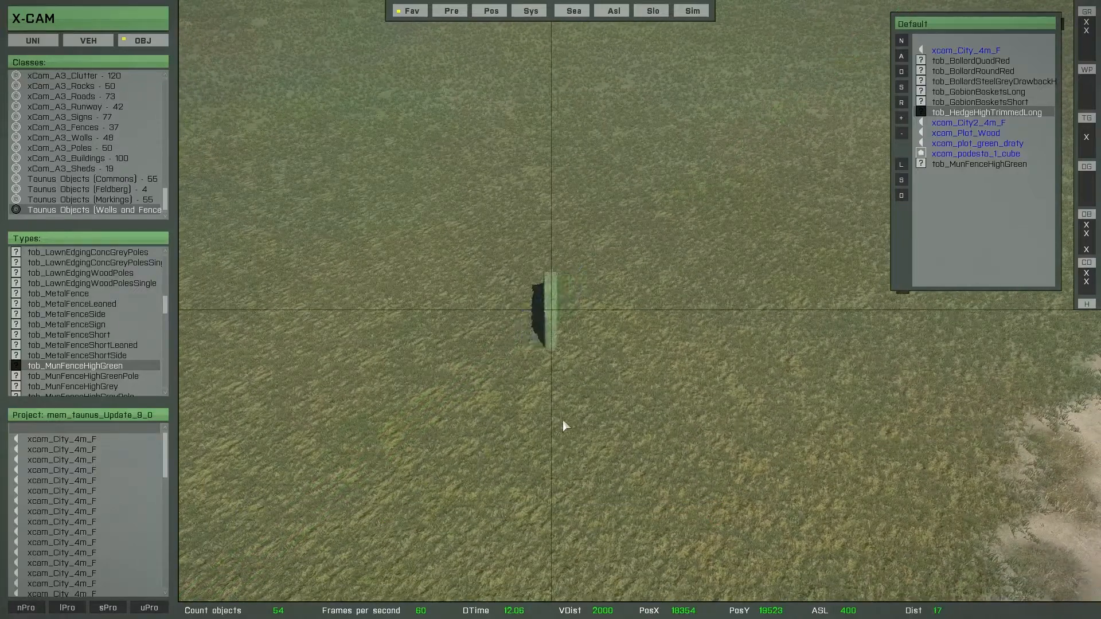
- Slide the temporary hedge along its locked X axis in a nearly end-on view
key("x")
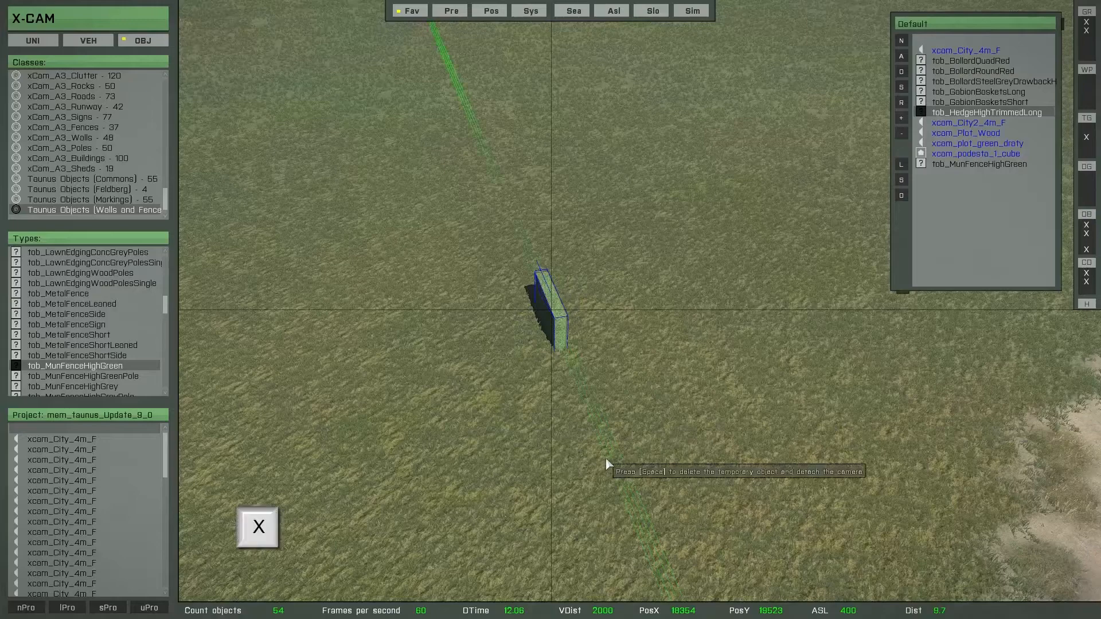
left_click_drag(696, 455, 511, 439)
right_click_drag(700, 450, 689, 492)
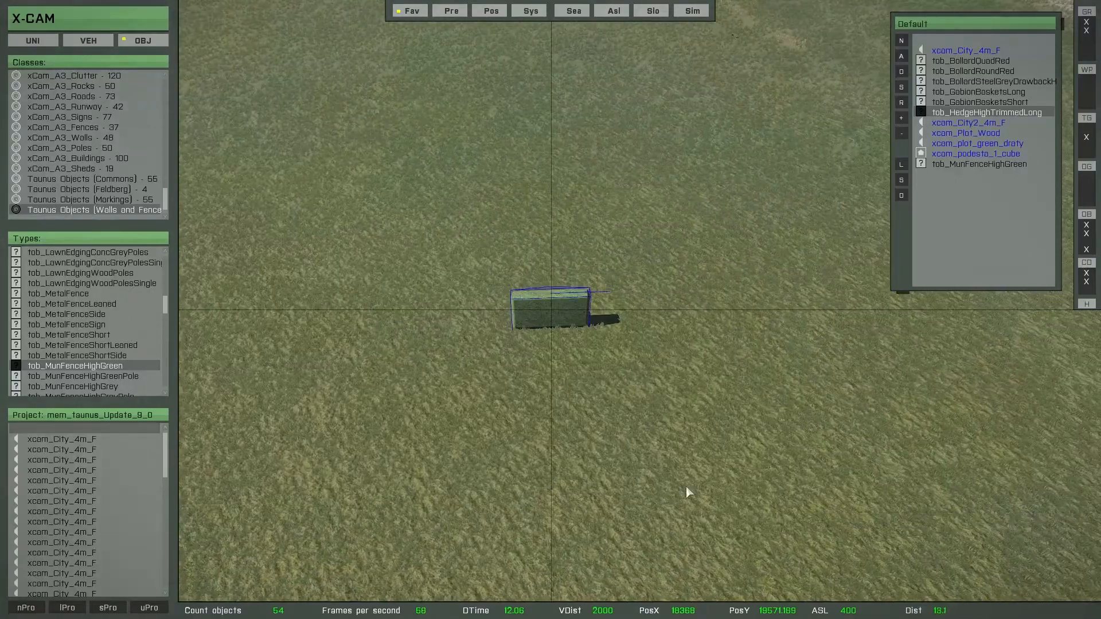
- Lock the temporary hedge to its Y axis and slide it along that axis, viewing it from the front, obliquely and from behind
key("y")
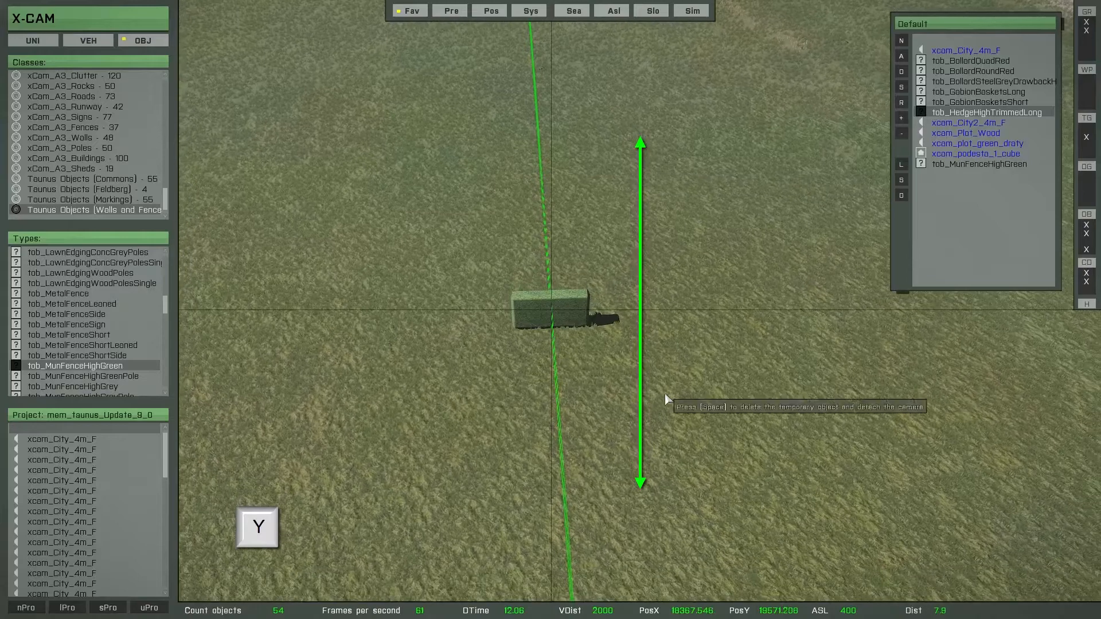
left_click_drag(607, 400, 865, 389, "shift")
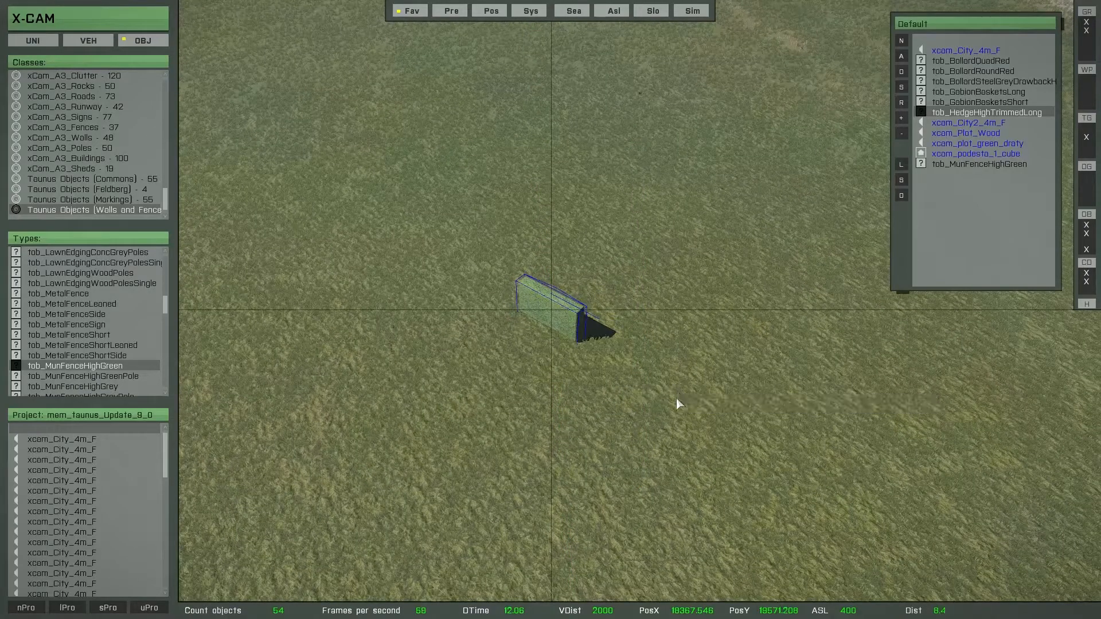
key("y")
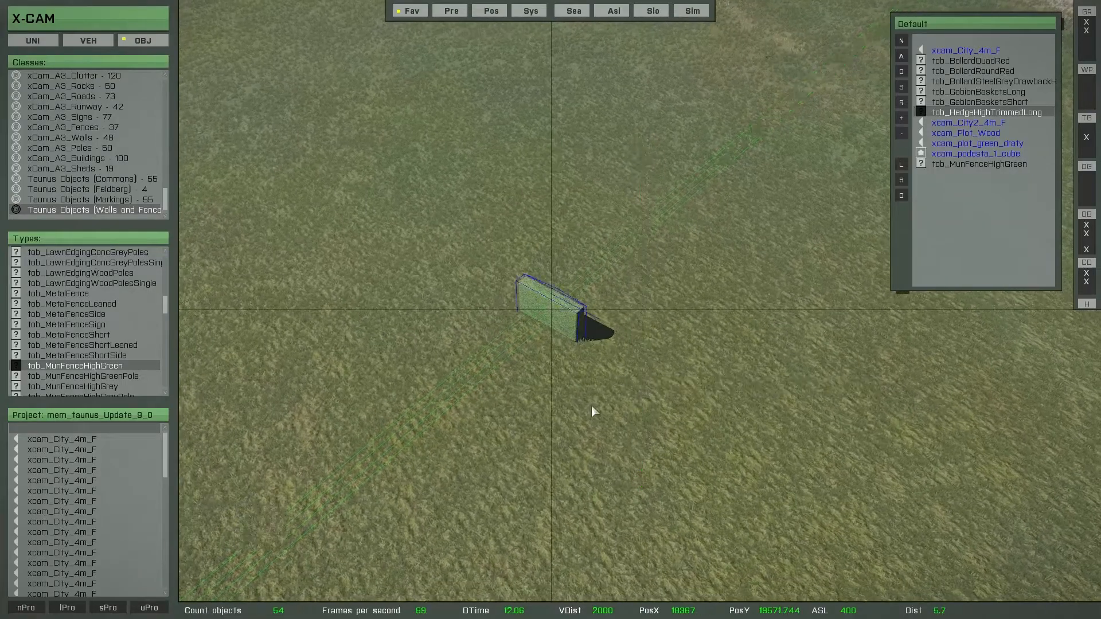
right_click_drag(591, 406, 616, 396)
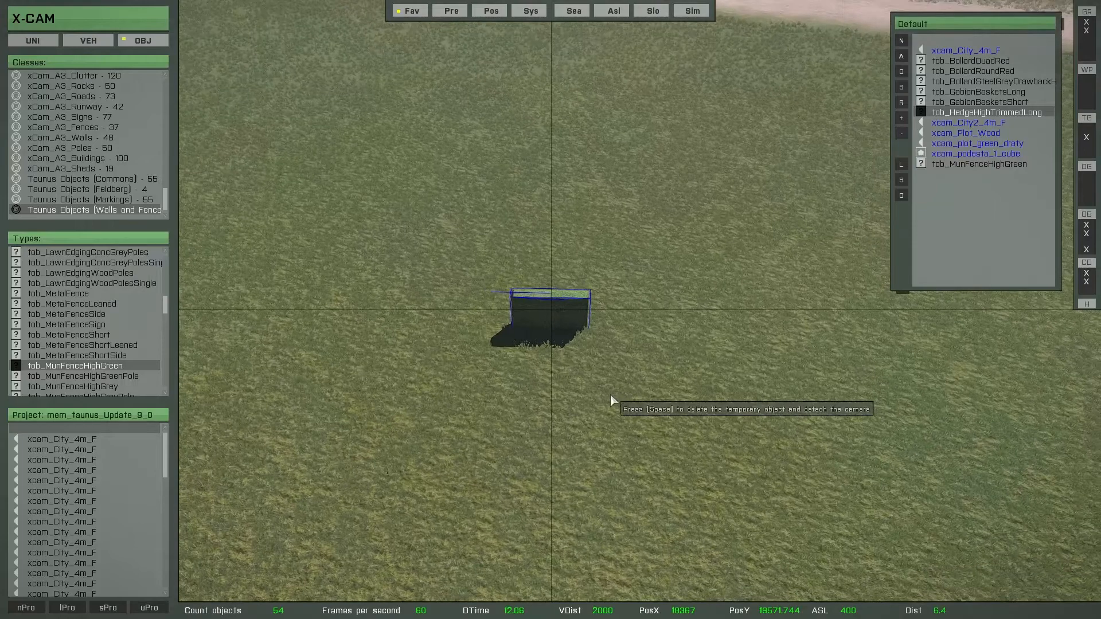
left_click(585, 387)
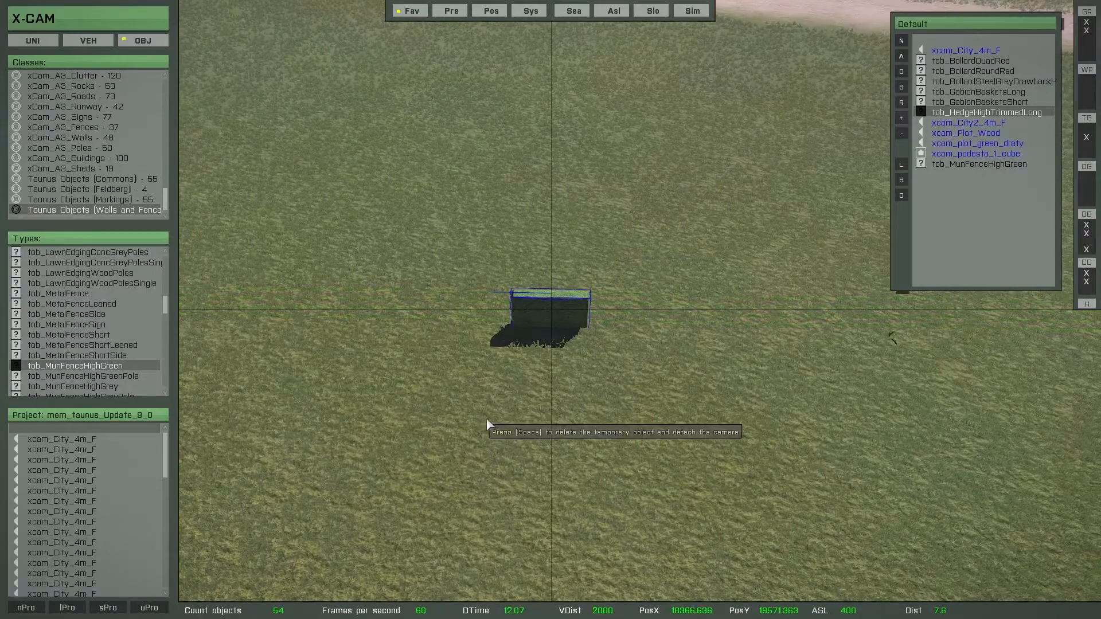
- Lock the temporary hedge to its X axis and slide it along that axis from changed viewing angles
right_click_drag(485, 419, 503, 392)
key("x")
left_click_drag(620, 403, 507, 392)
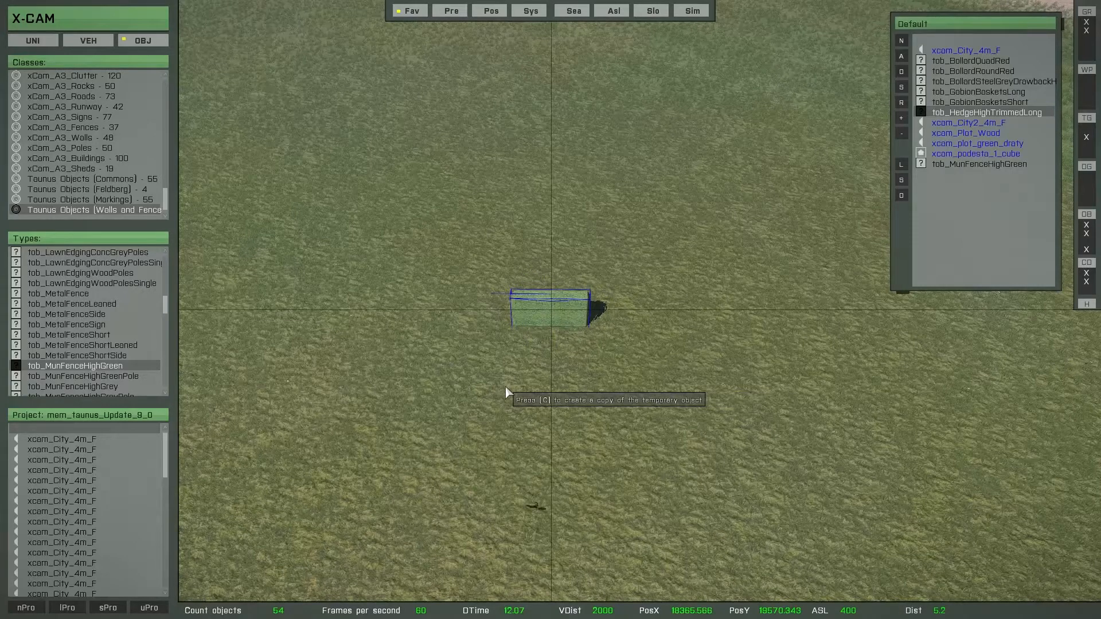
key("x")
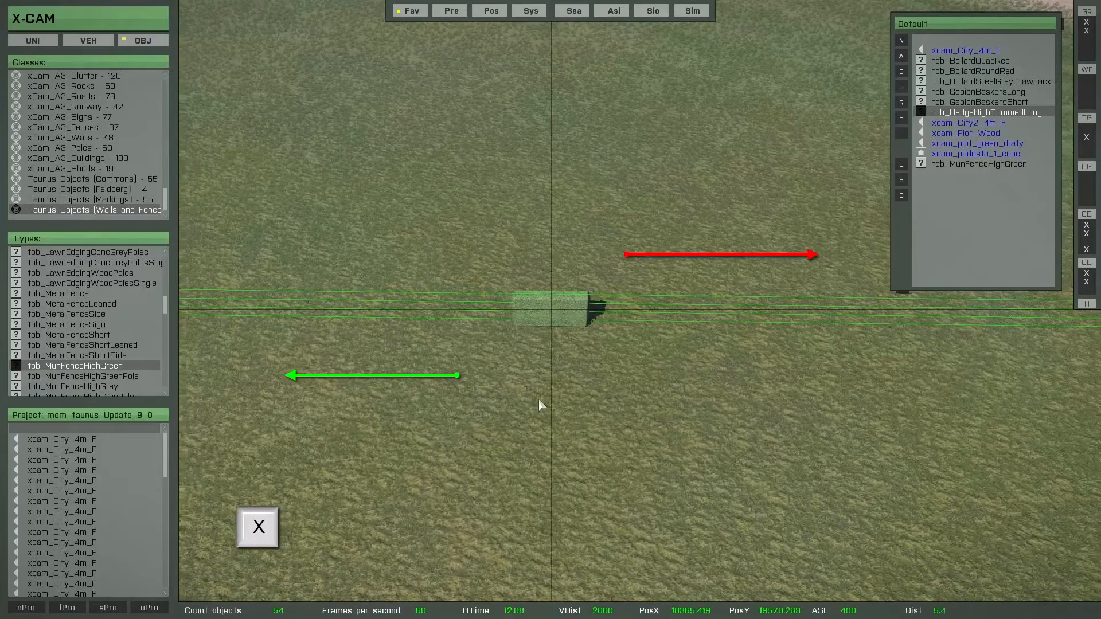
right_click_drag(794, 432, 688, 421)
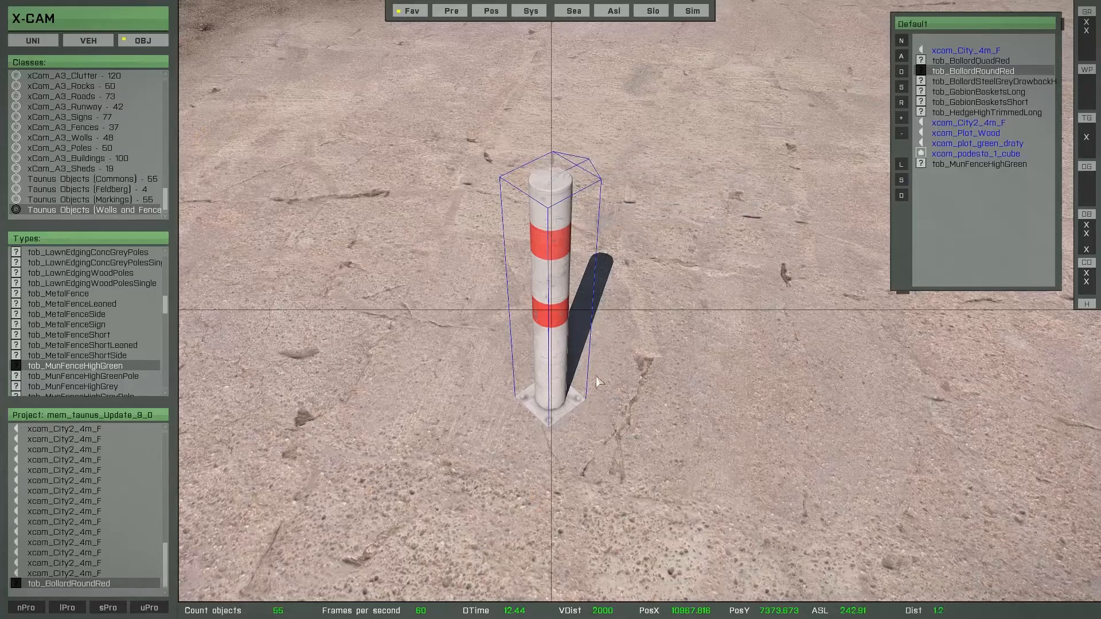
- Detach from the placed tob_BollardRoundRed and extend it with four adjoining bollard copies in a straight row
key("space")
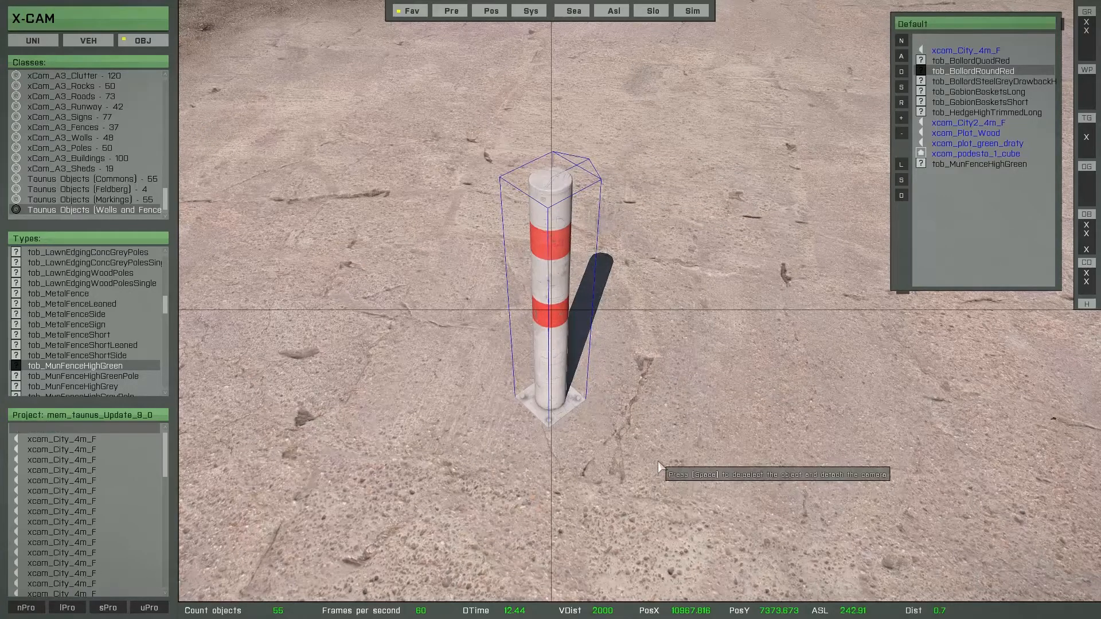
key("Right")
key("Right")
key("Right")
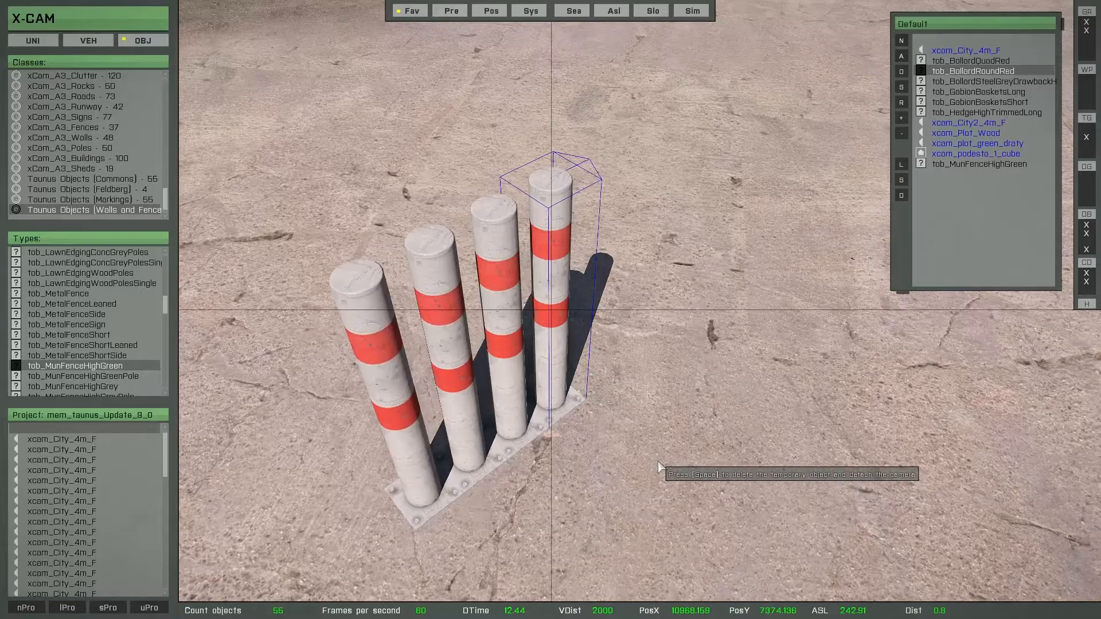
key("Right")
- Move the temporary bollard away from the row to the dirt strip beside the paved road
scroll(668, 454, "down", 5)
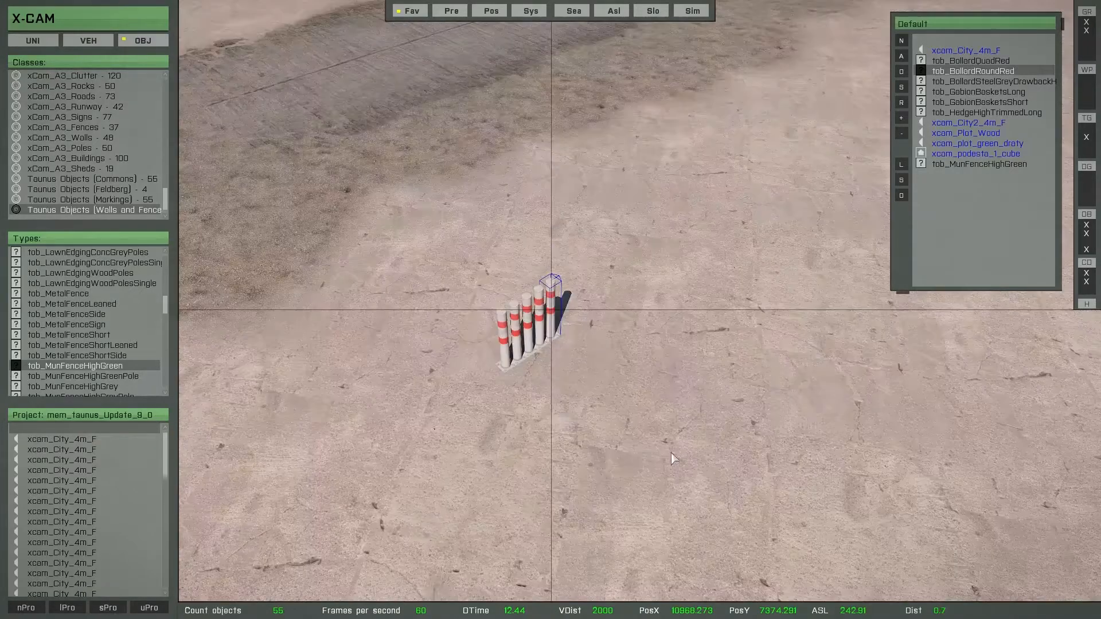
left_click_drag(665, 454, 534, 388)
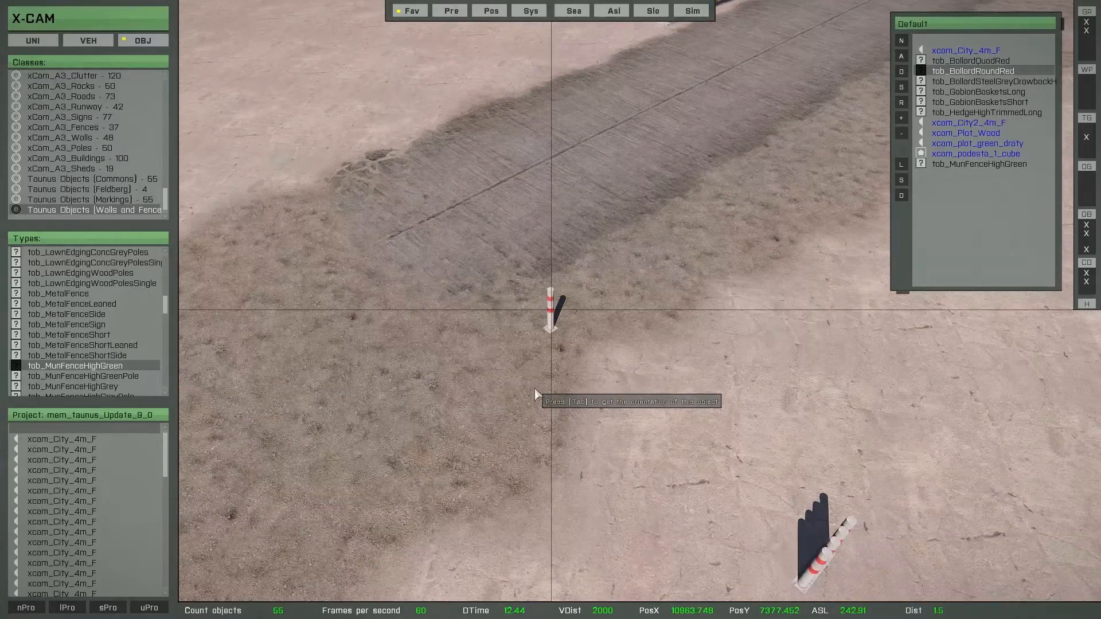
mouse_move(534, 387)
right_mouse_down()
mouse_move(640, 378)
mouse_move(676, 295)
mouse_move(539, 356)
mouse_move(602, 375)
mouse_move(538, 387)
right_mouse_up()
scroll(540, 383, "up", 5)
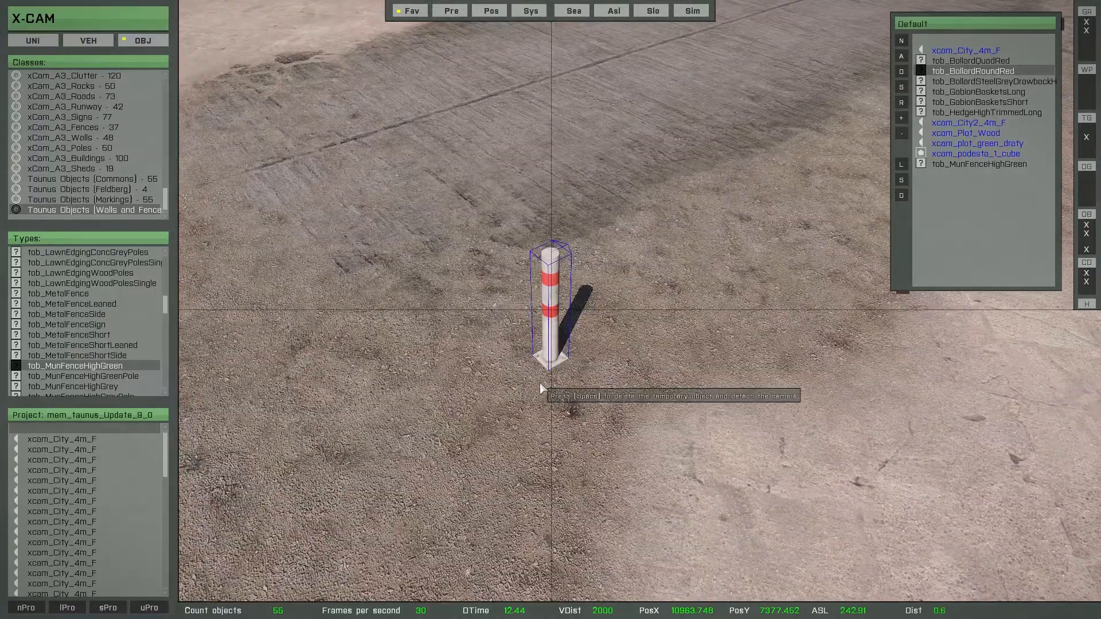
- Set the automatic Position Y offset for each object copy to 3
key("super")
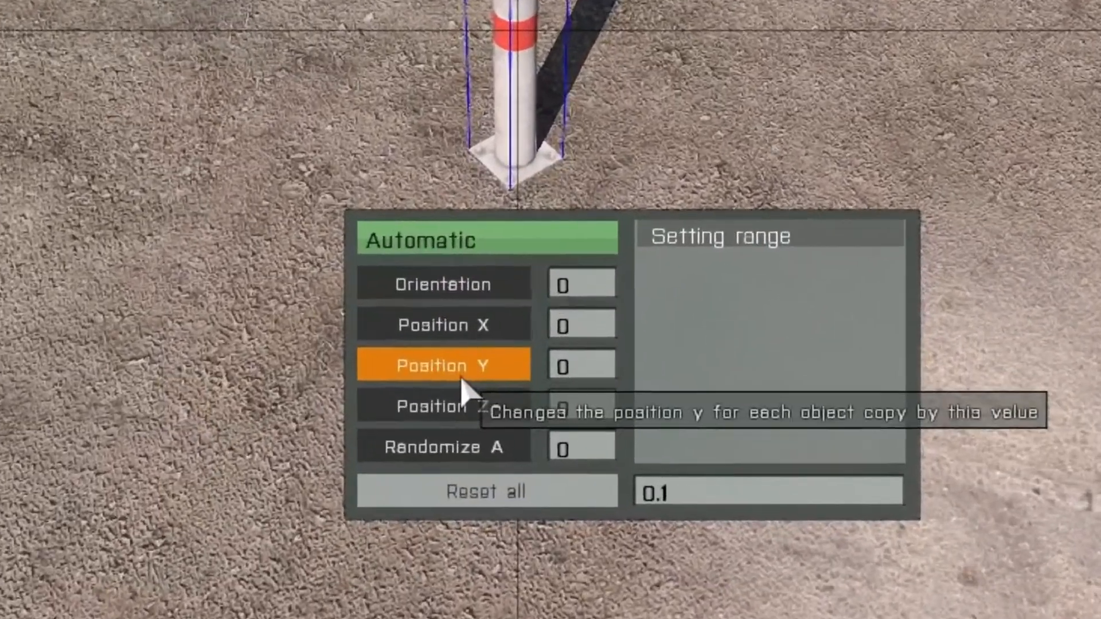
scroll(505, 401, "up", 5)
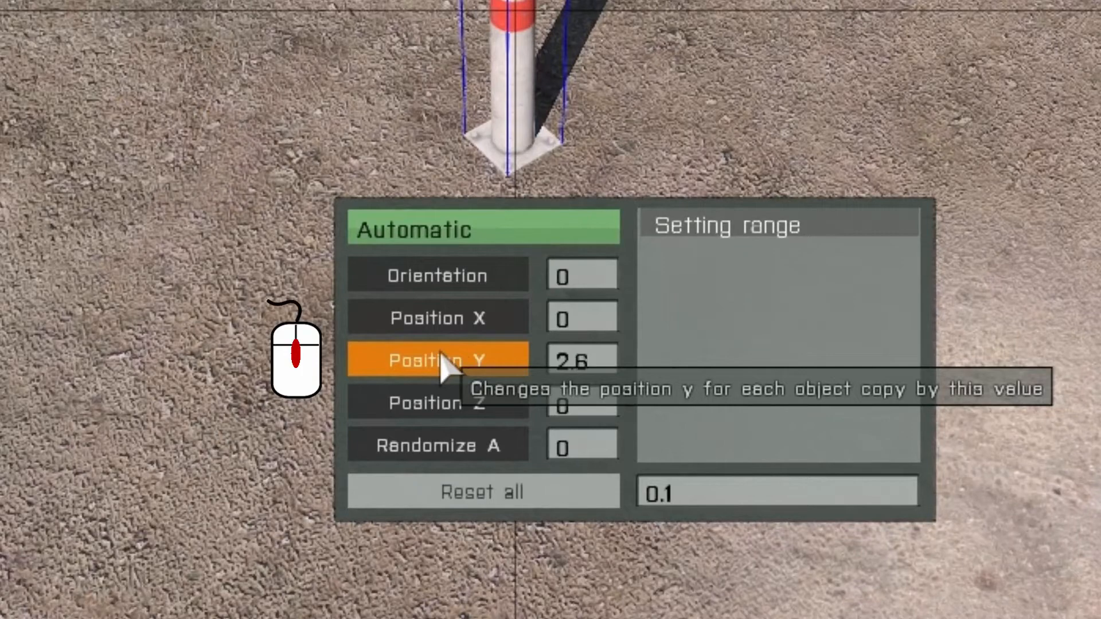
scroll(440, 351, "down", 1)
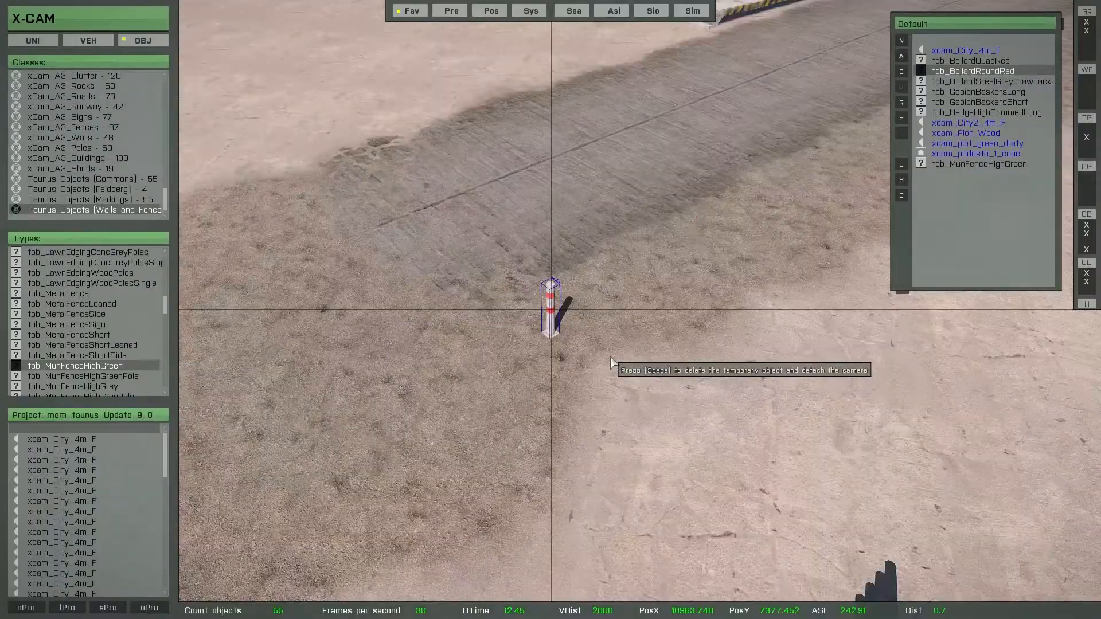
- Create a long, evenly spaced row of tob_BollardRoundRed copies along the dirt strip beside the road and loading platforms
left_click(613, 363)
left_click(612, 363)
left_click(612, 363)
left_click(611, 358)
left_click(611, 358)
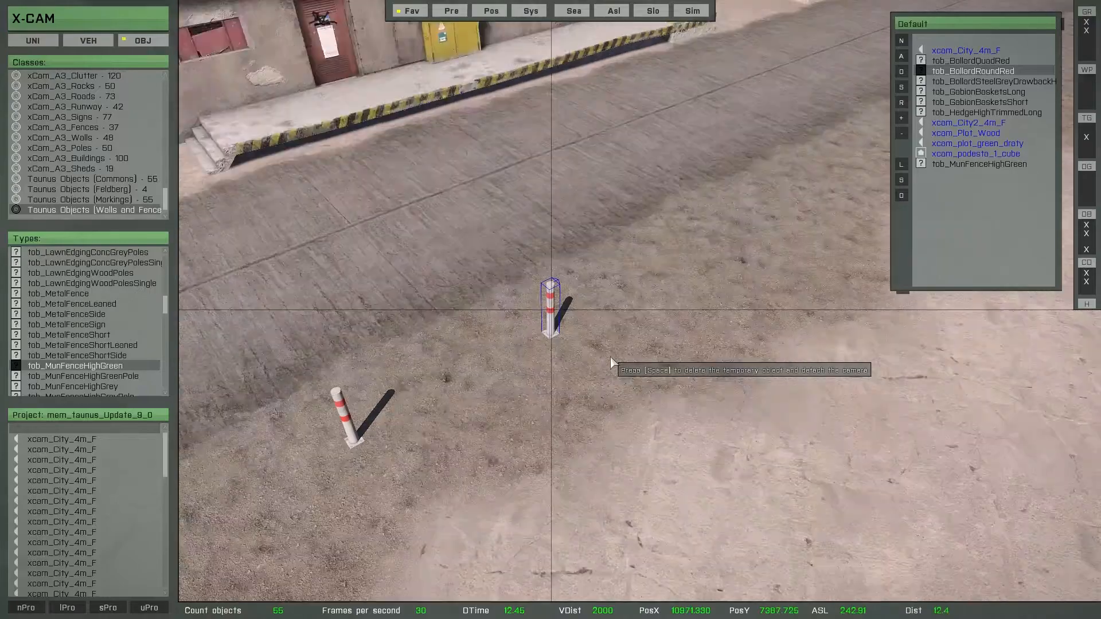
left_click(611, 358)
left_click(613, 358)
scroll(616, 358, "down", 4)
left_click(629, 357)
right_click_drag(629, 356, 366, 297)
left_click(366, 301)
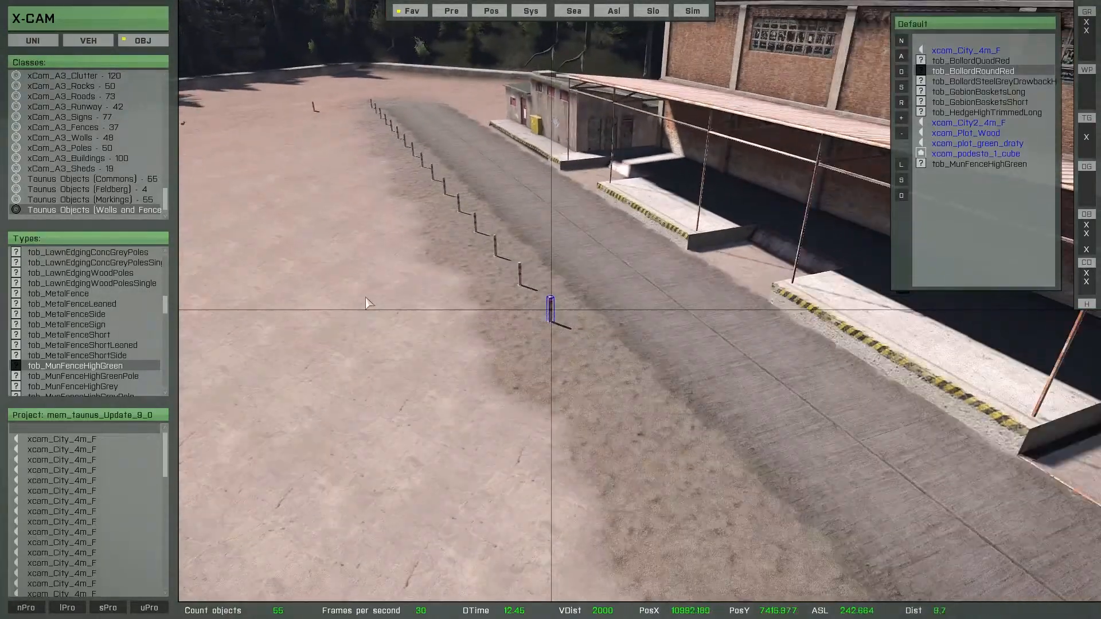
left_click(367, 304)
left_click(368, 304)
left_click(368, 310)
left_click(368, 312)
left_click(368, 311)
left_click(368, 311)
left_click(368, 311)
left_click(368, 310)
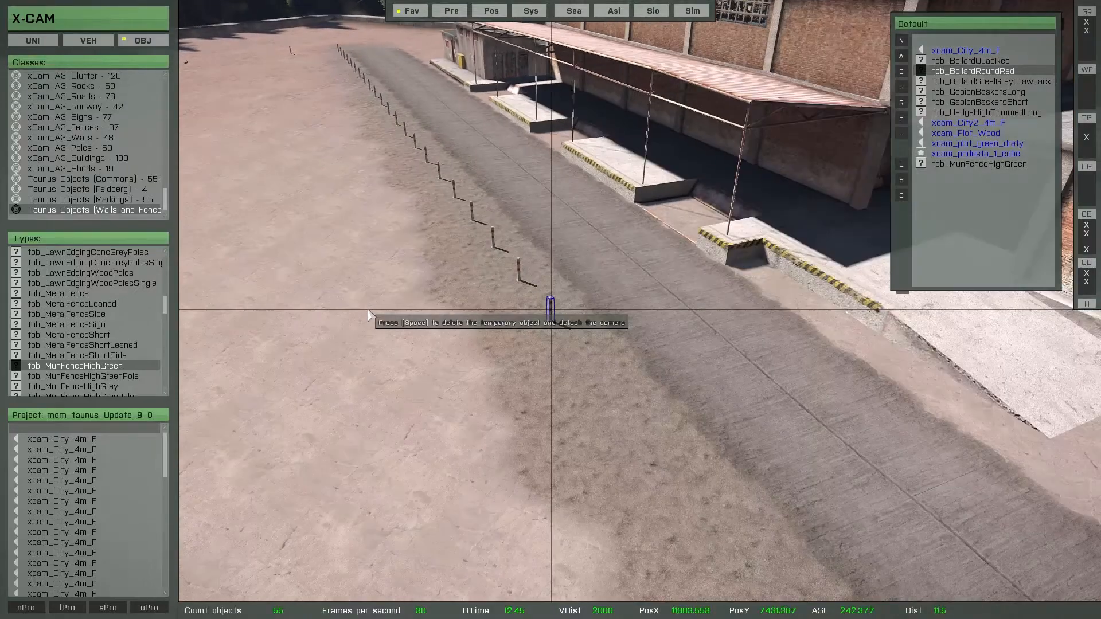
left_click(368, 311)
left_click(369, 312)
left_click(369, 312)
scroll(566, 396, "up", 5)
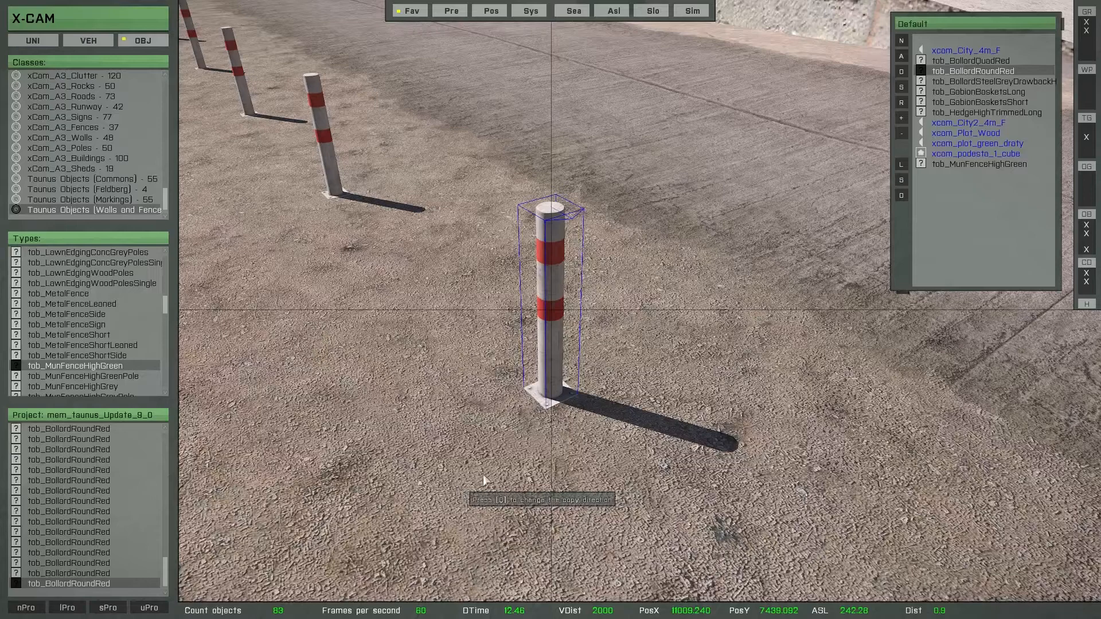
- Reset all automatic copy offsets for the last bollard and close the automatic settings
right_click_drag(484, 446, 491, 452)
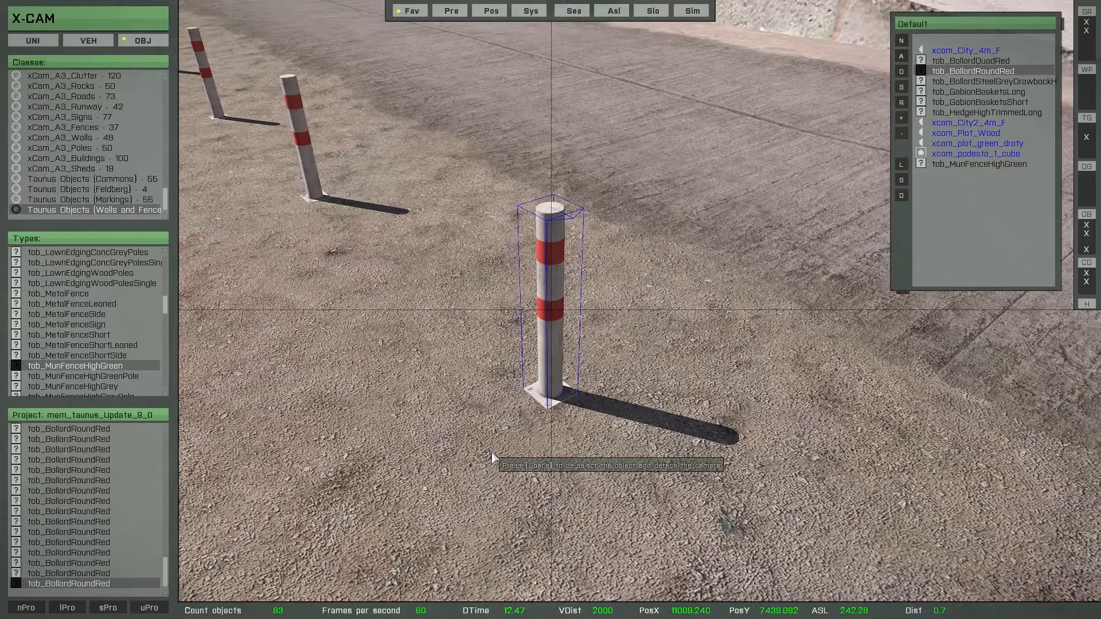
key("super")
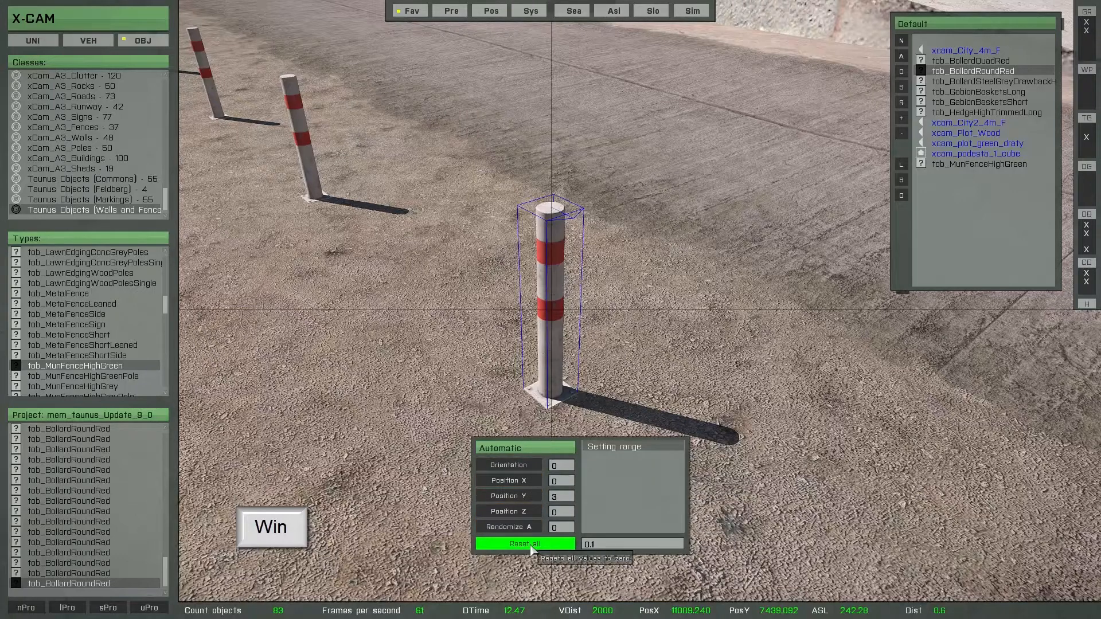
key("super")
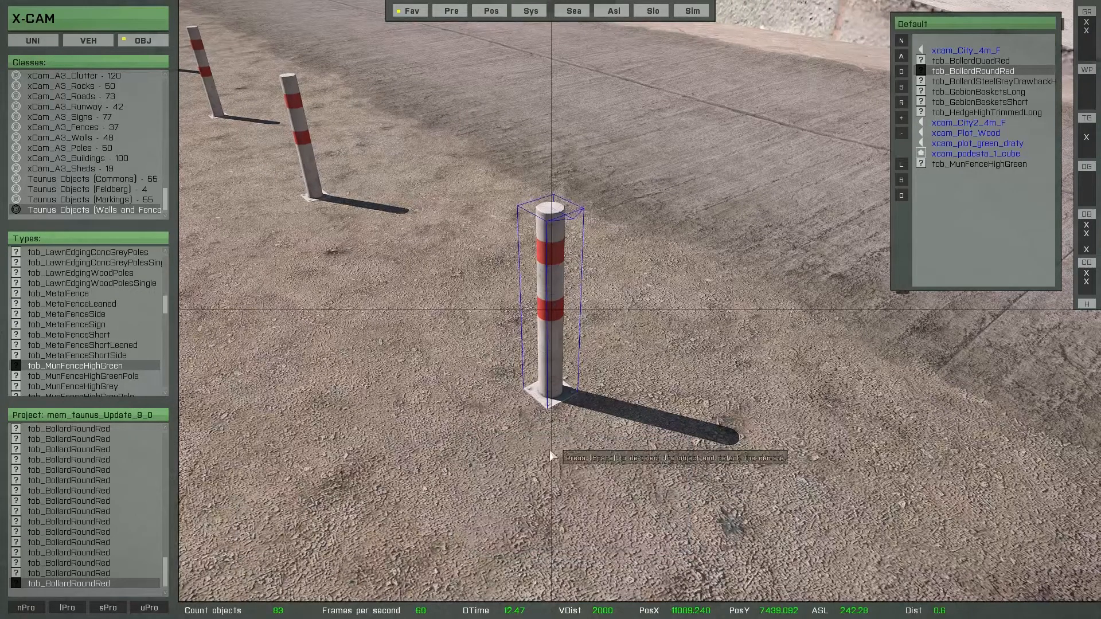
right_click_drag(551, 453, 549, 452)
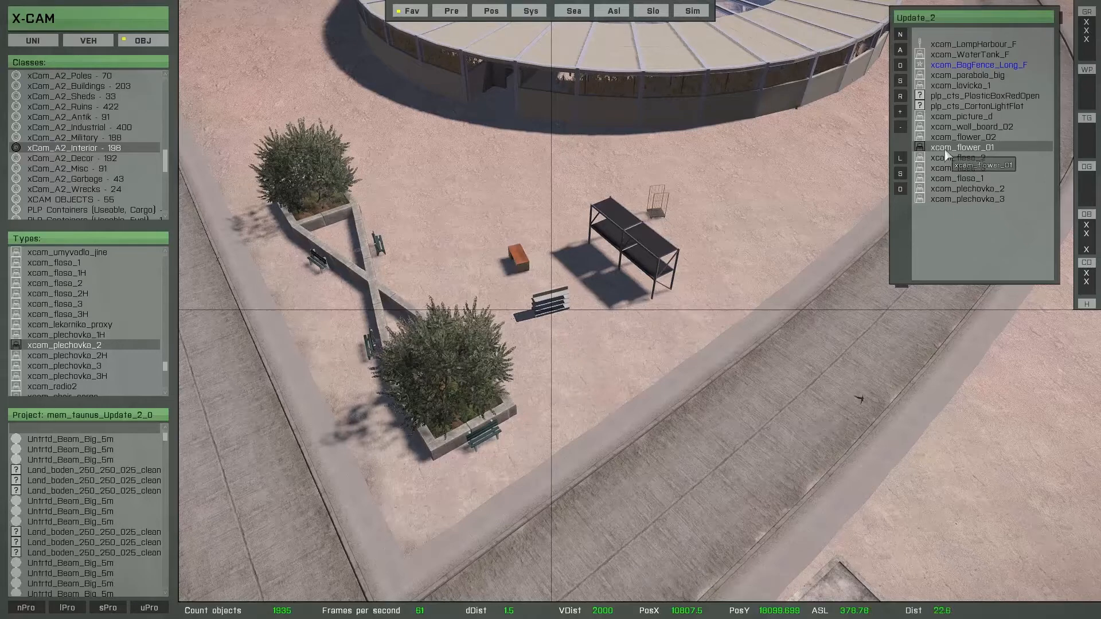
- Create a temporary xcam_flower_01 object on the square near the benches and switch it to brush placement
key("d")
key("s")
key("space")
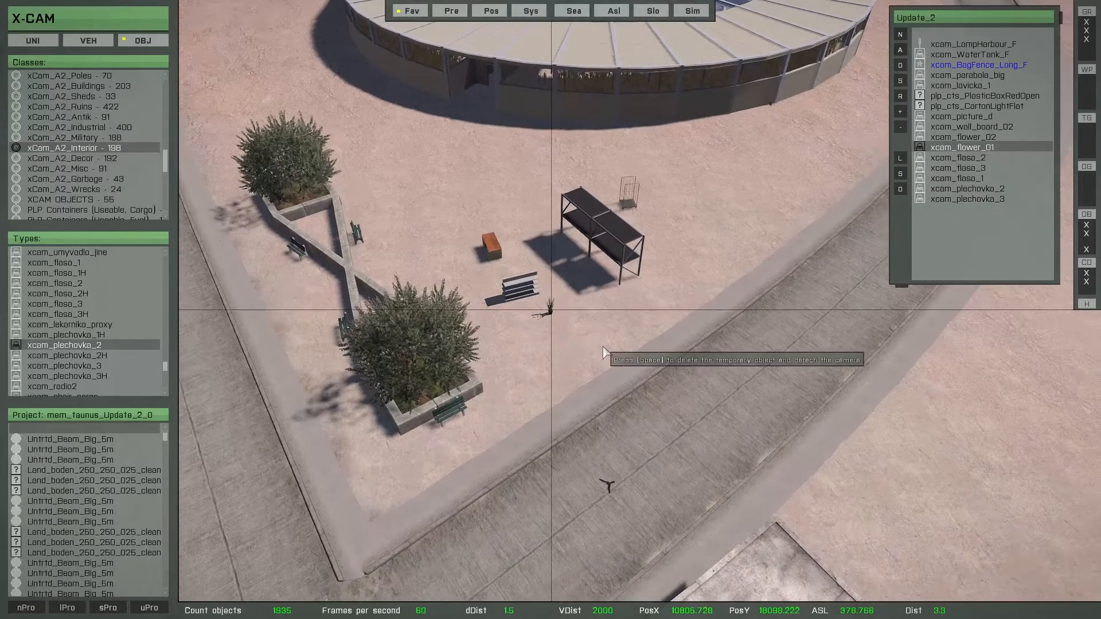
key("b")
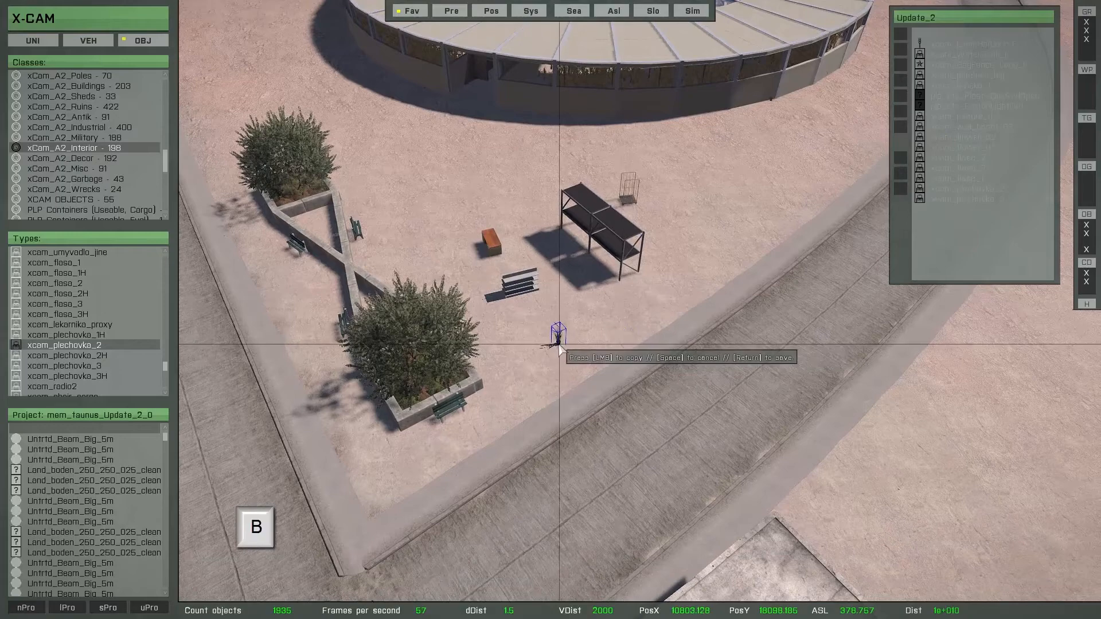
key("j")
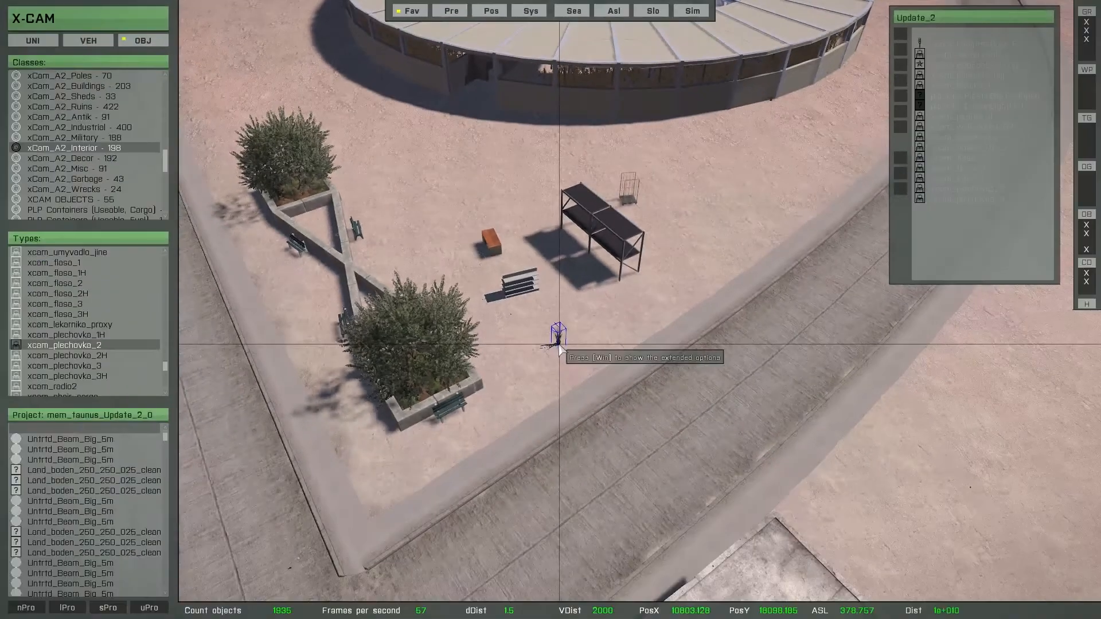
key("super")
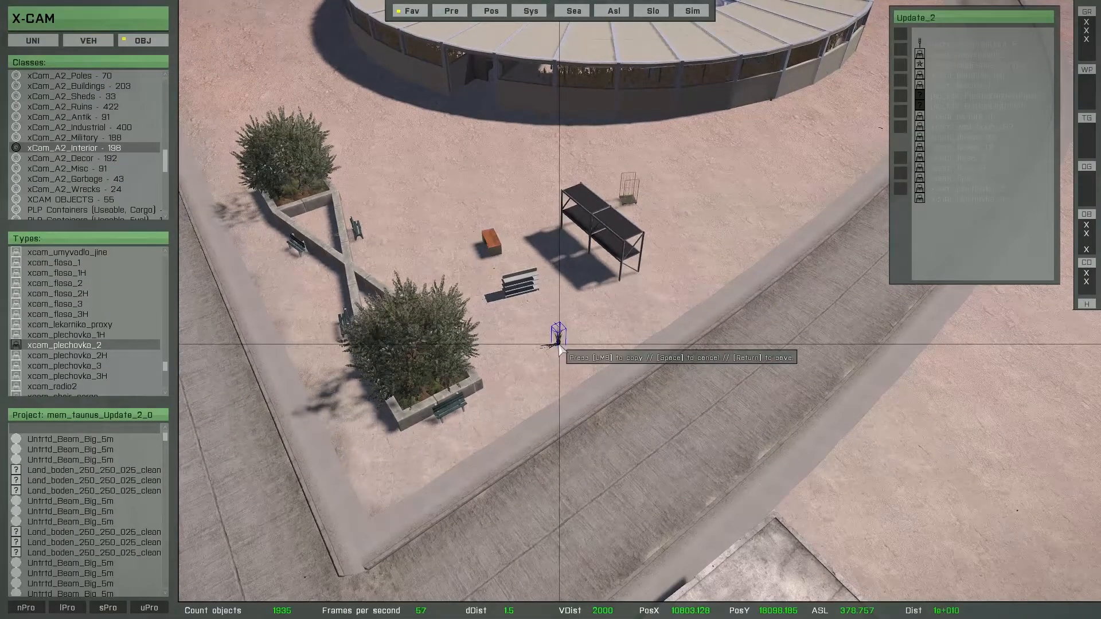
key("j")
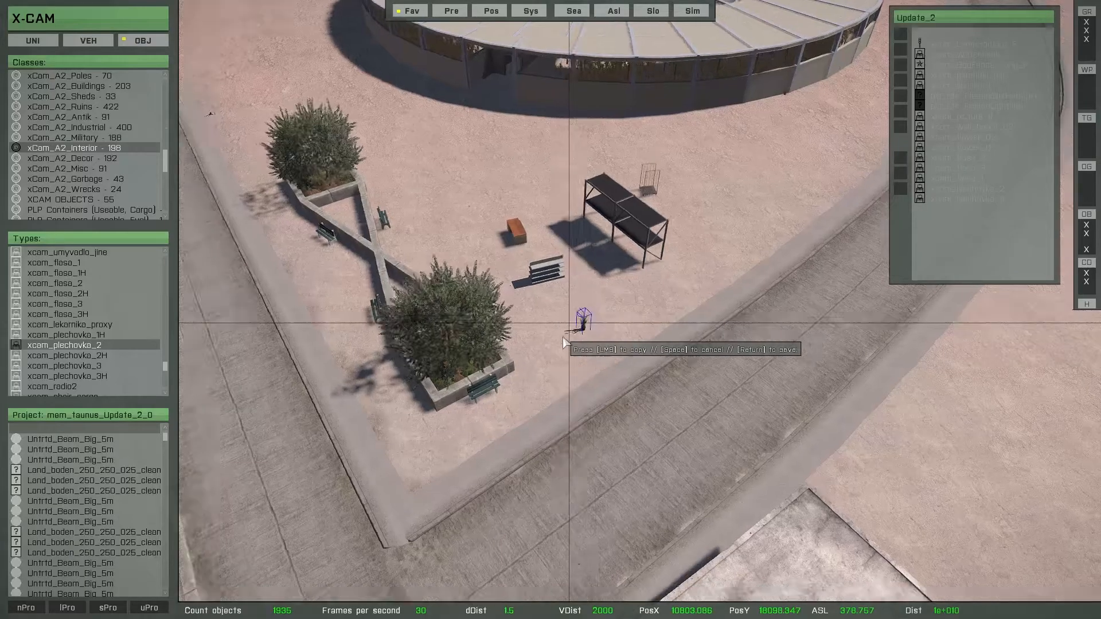
- Turn on geometry detection and place four xcam_flower_01 copies on top of the crossing low walls beside the benches
right_click_drag(567, 343, 704, 387)
scroll(660, 381, "up", 3)
scroll(657, 381, "up", 3)
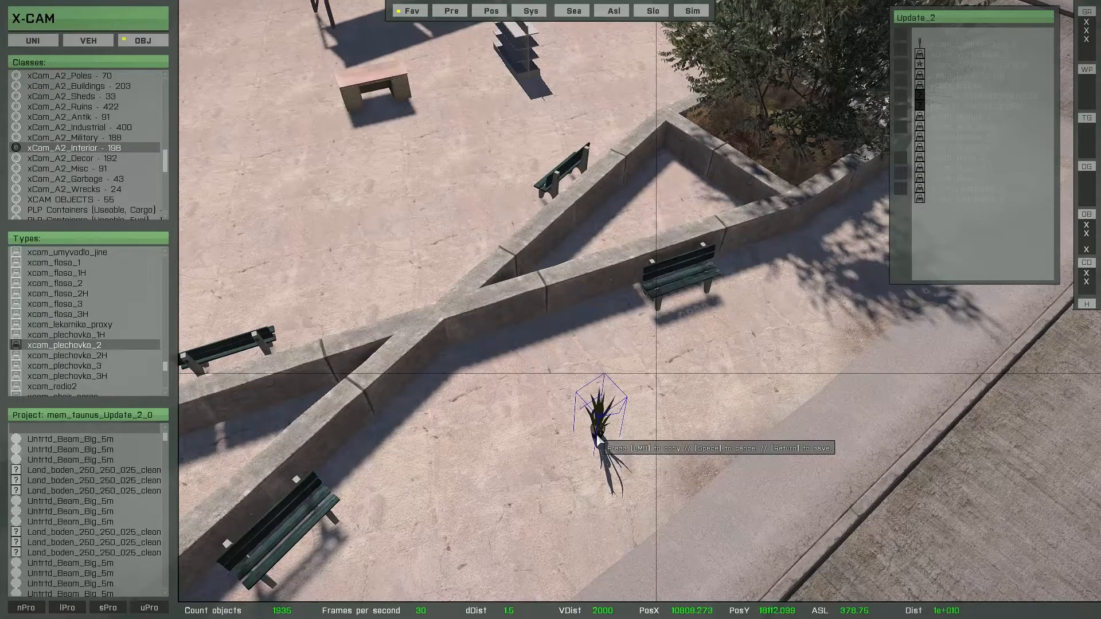
key("j")
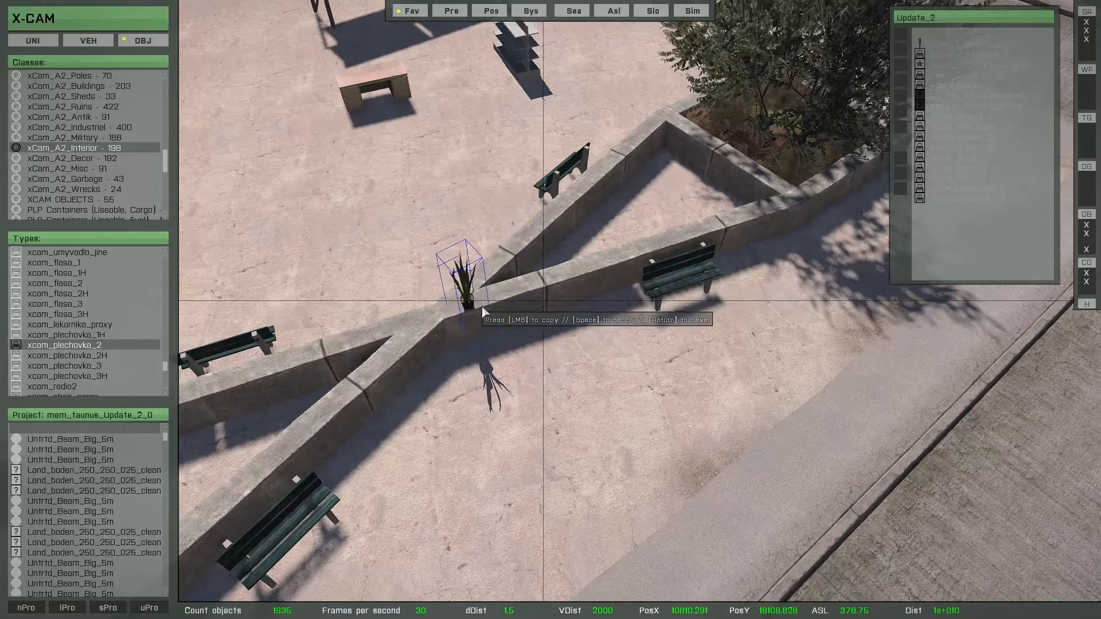
left_click(471, 298)
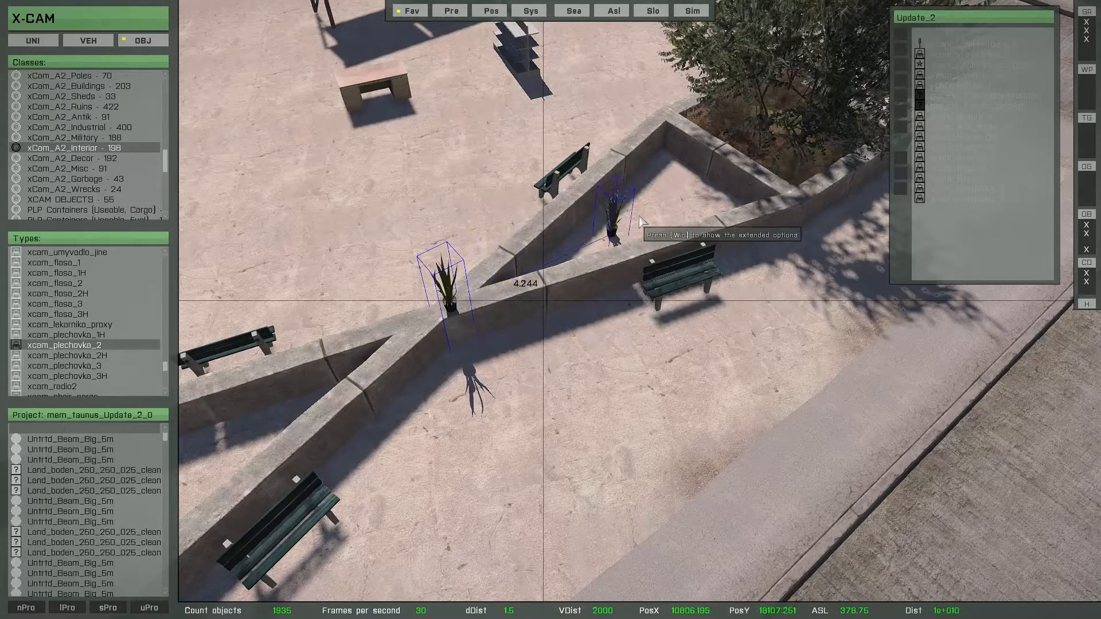
left_click(656, 120)
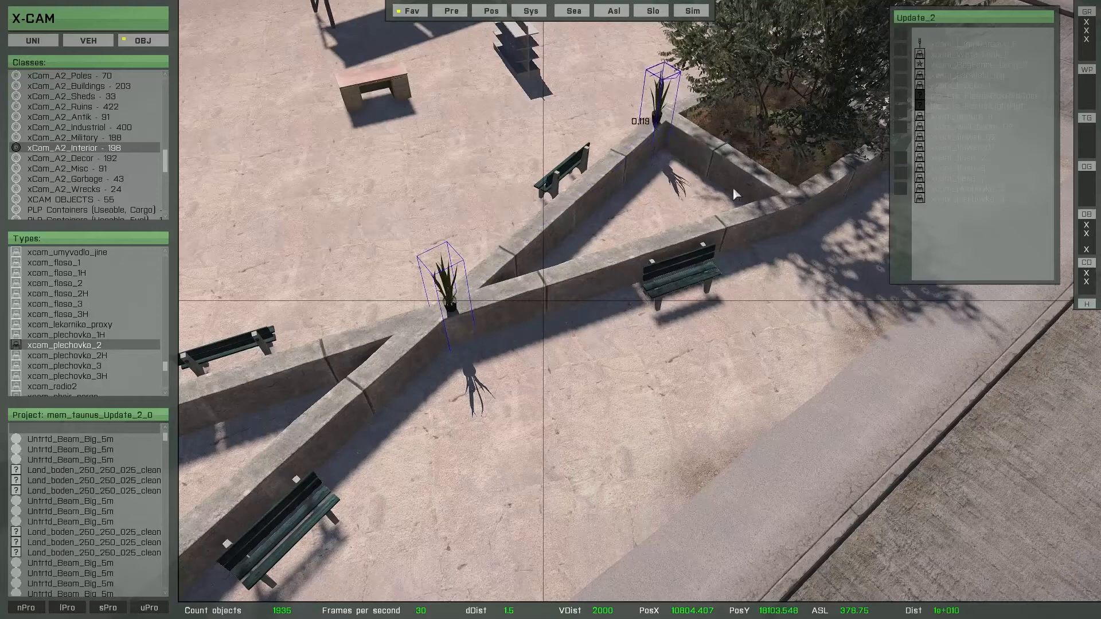
left_click(794, 195)
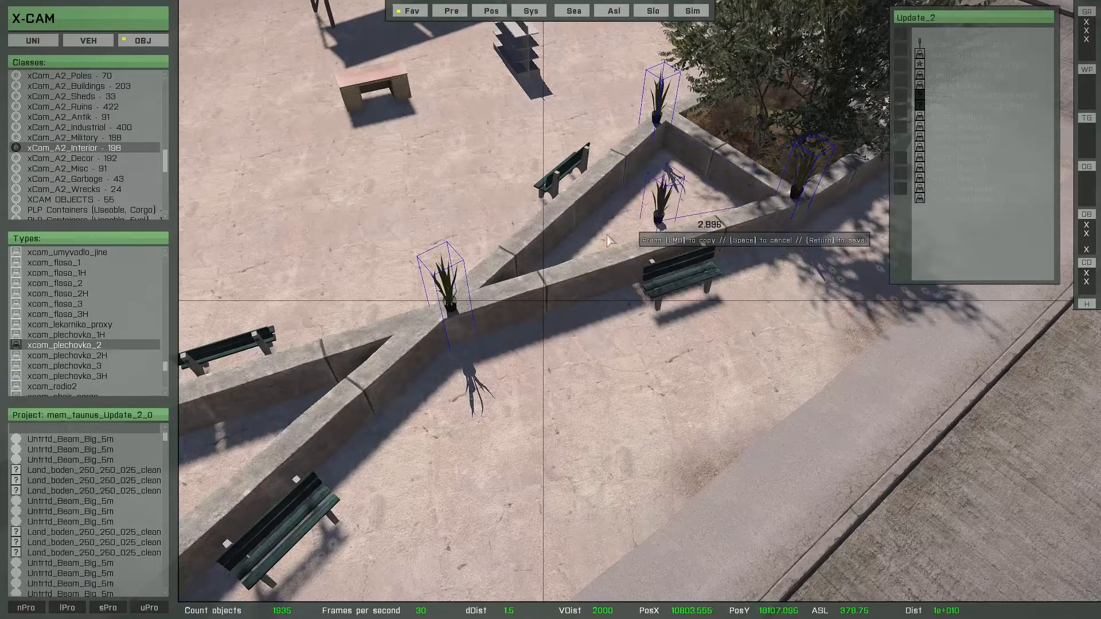
left_click(630, 251)
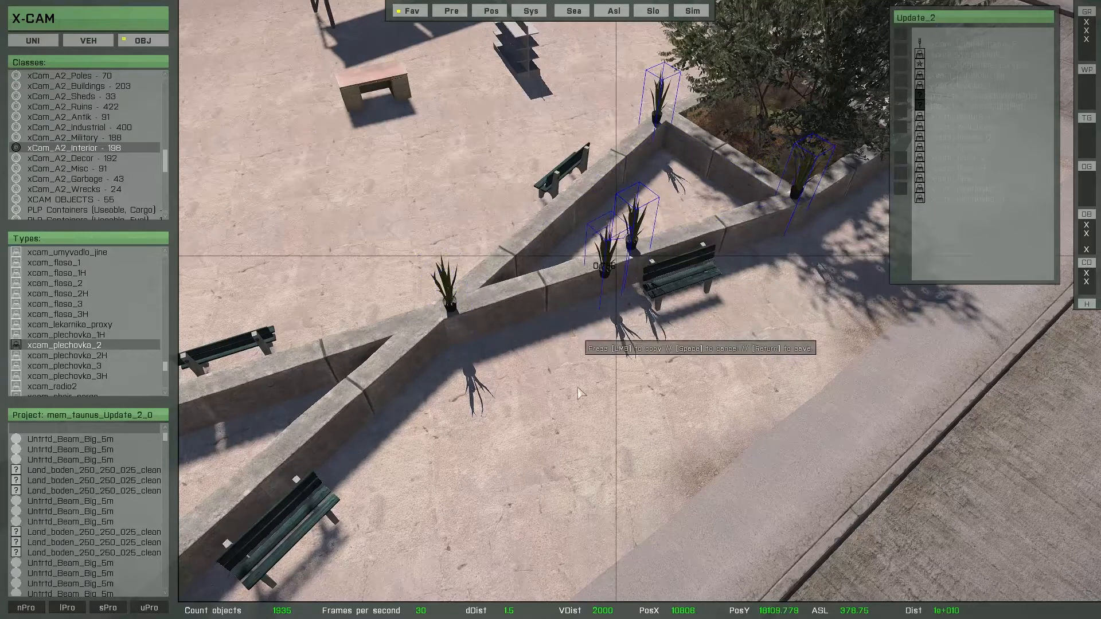
- Place xcam_flower_01 copies on the round building's roof edge and on its window ledge
scroll(466, 455, "down", 5)
key("a")
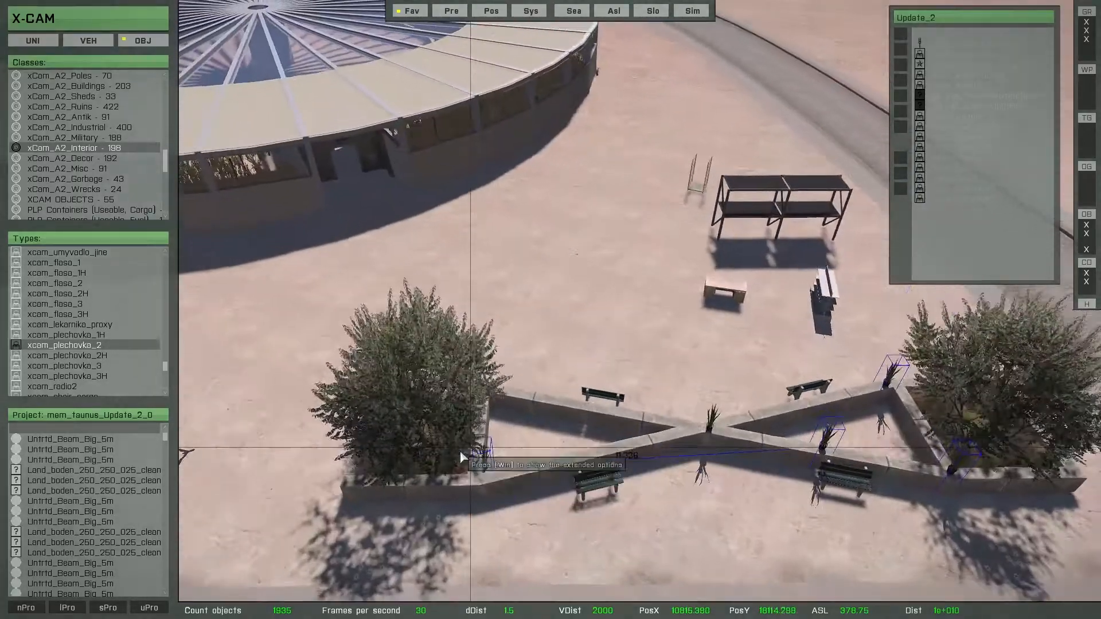
scroll(470, 448, "up", 5)
right_click_drag(470, 447, 558, 571)
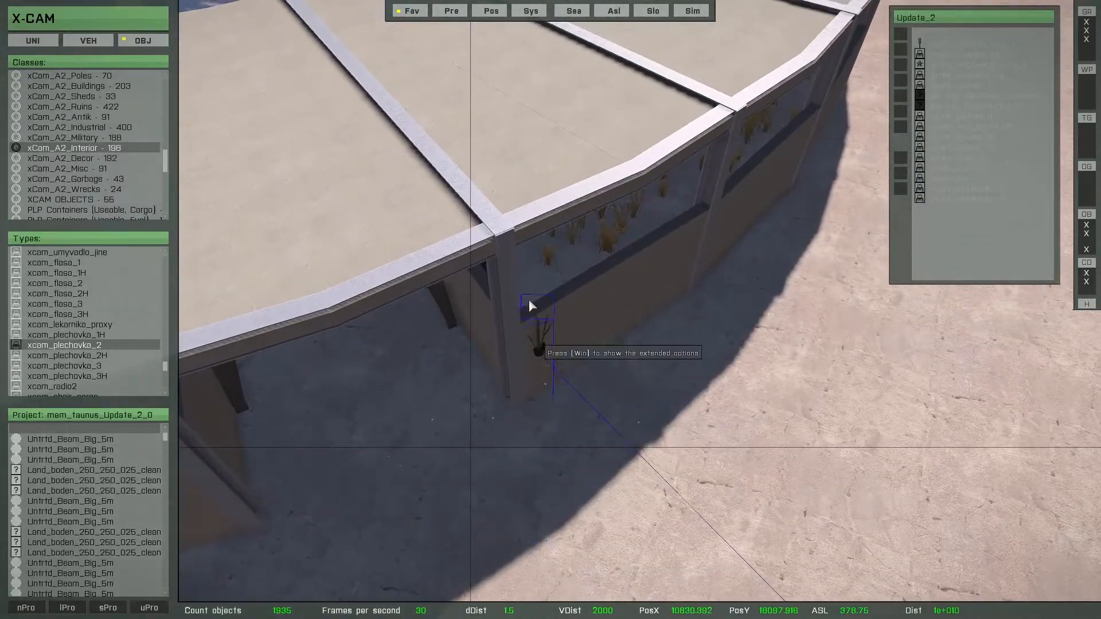
left_click(504, 222)
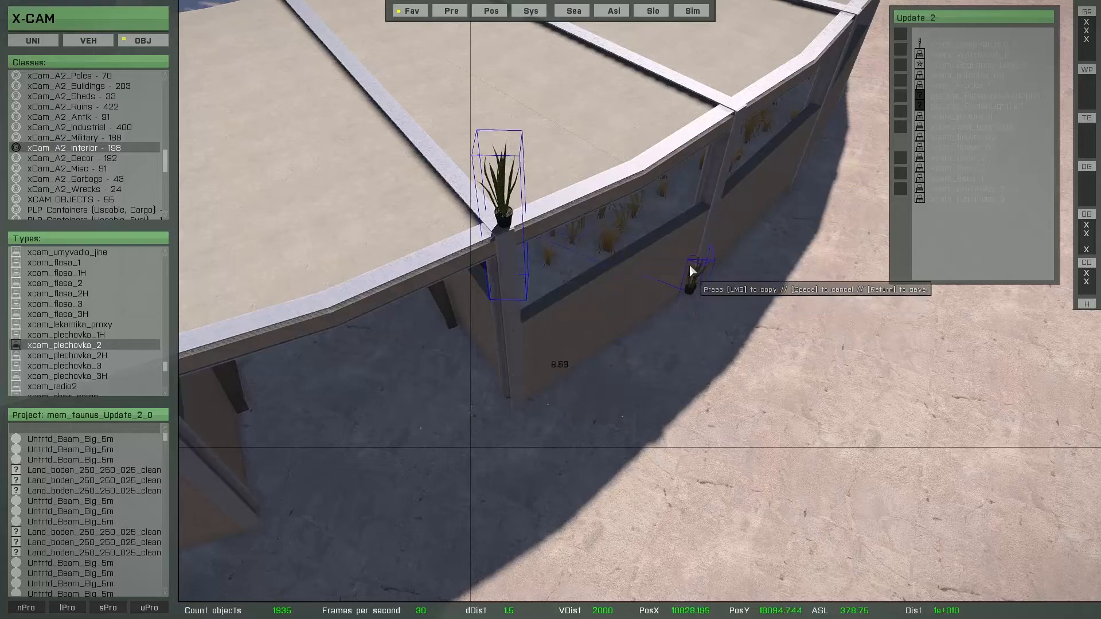
left_click(666, 230)
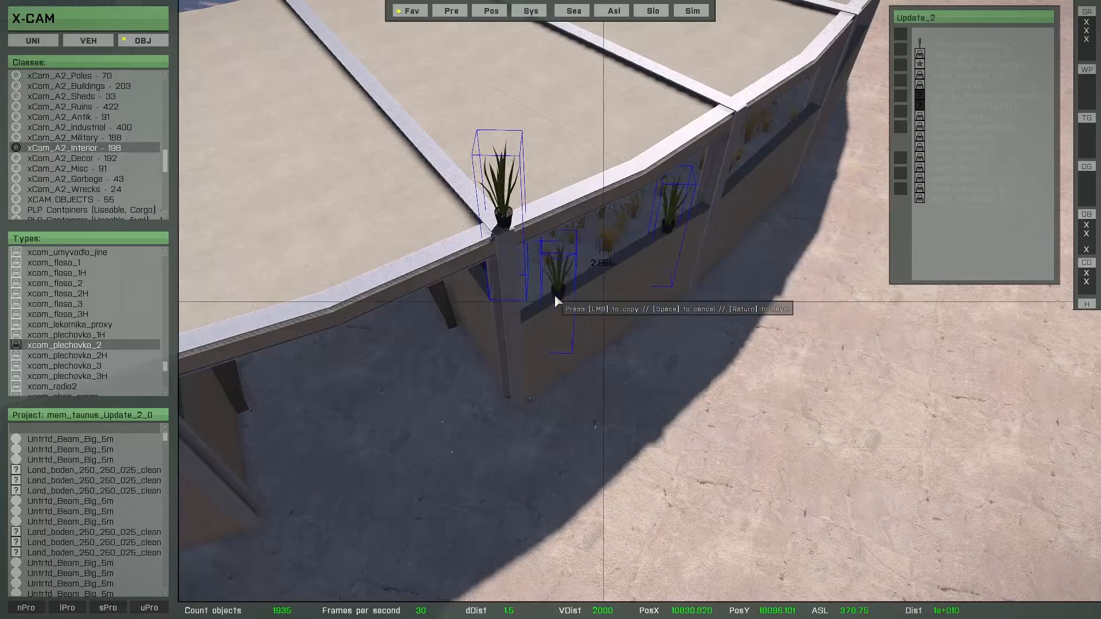
left_click(554, 294)
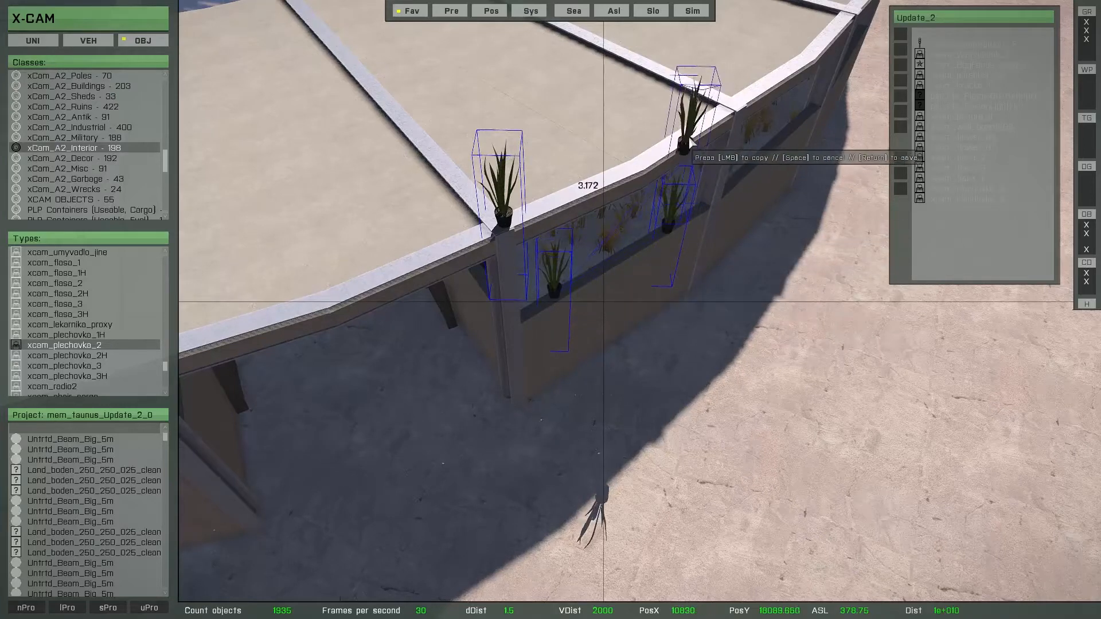
left_click(734, 110)
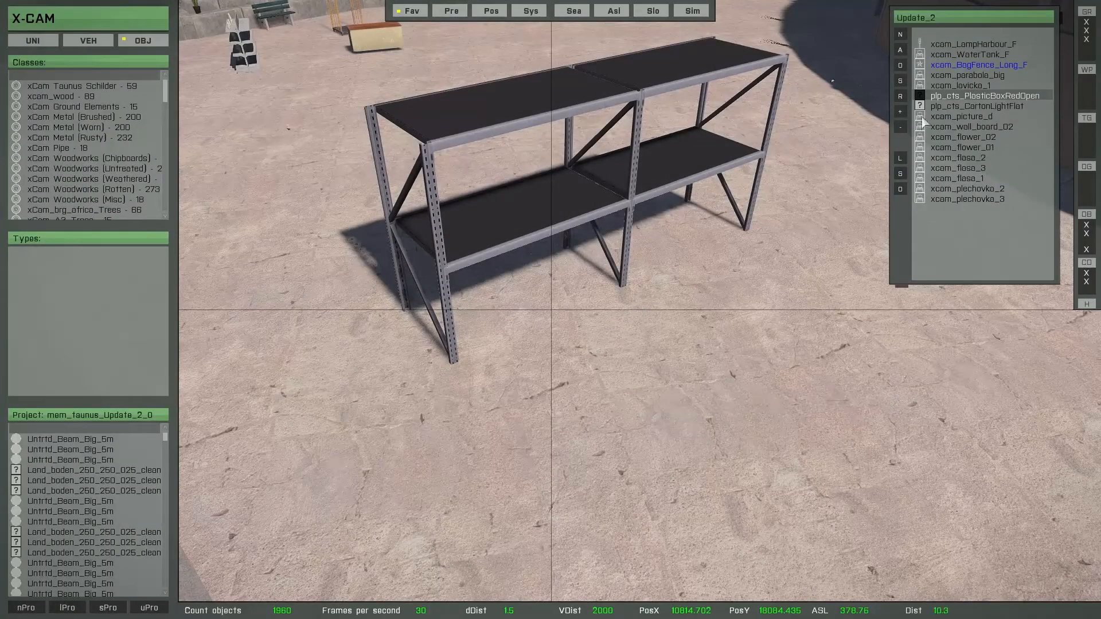
- Create a plp_cts_PlasticBoxRedOpen in front of the metal storage rack and switch it to brush placement with geometry detection on
double_click(939, 98)
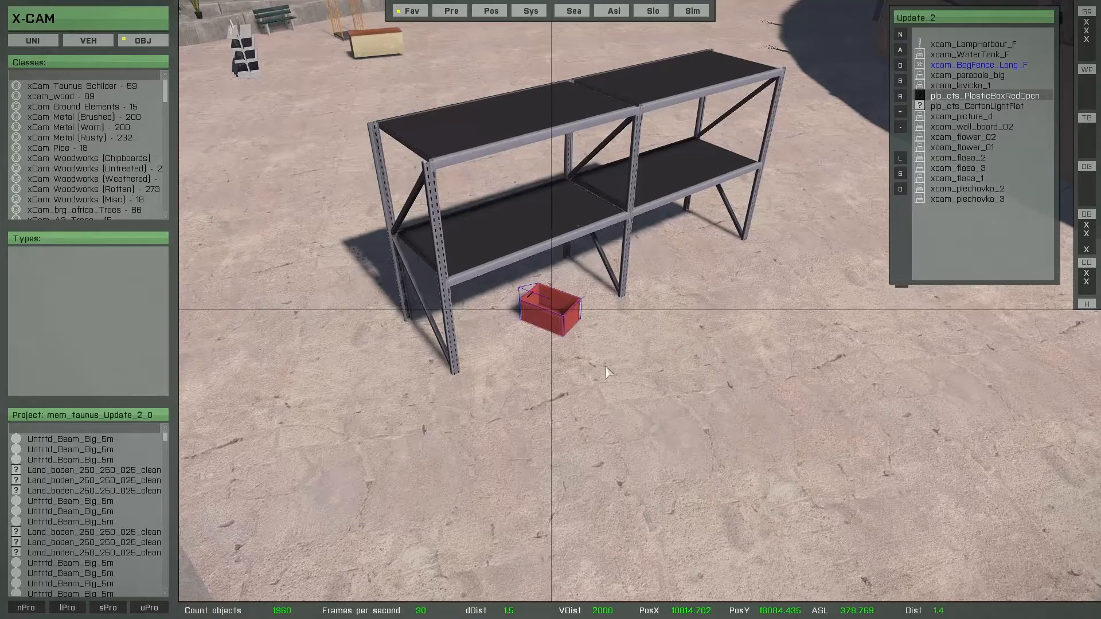
key("b")
key("j")
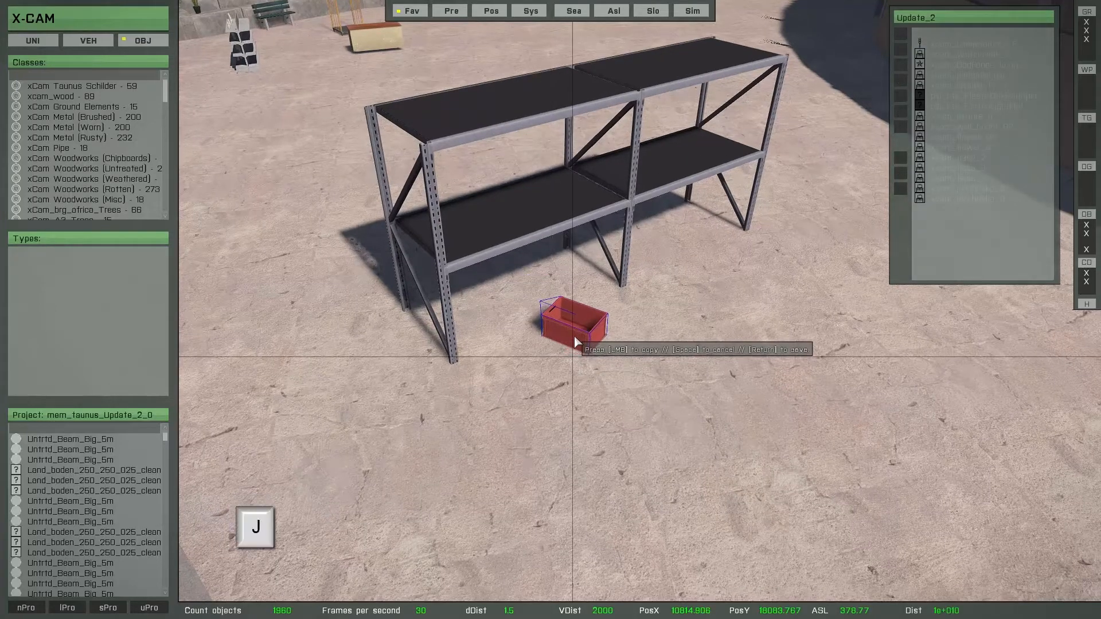
key("w")
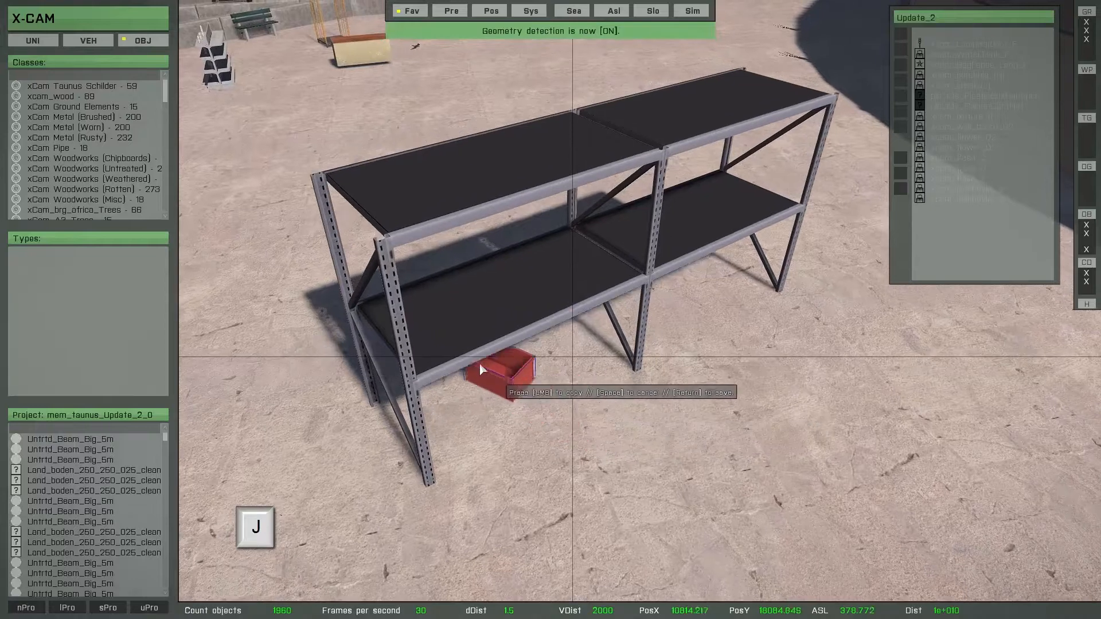
- Place single red plastic box copies along the lower and upper shelves of the storage rack
left_click(459, 312)
left_click(531, 287)
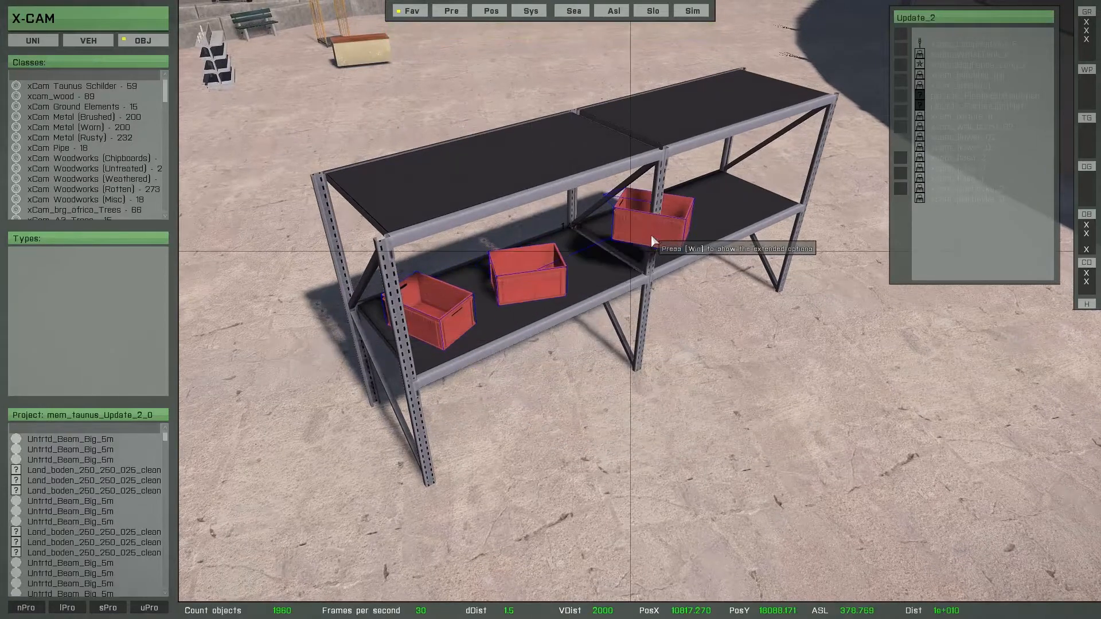
left_click(666, 225)
left_click(727, 198)
left_click(748, 99)
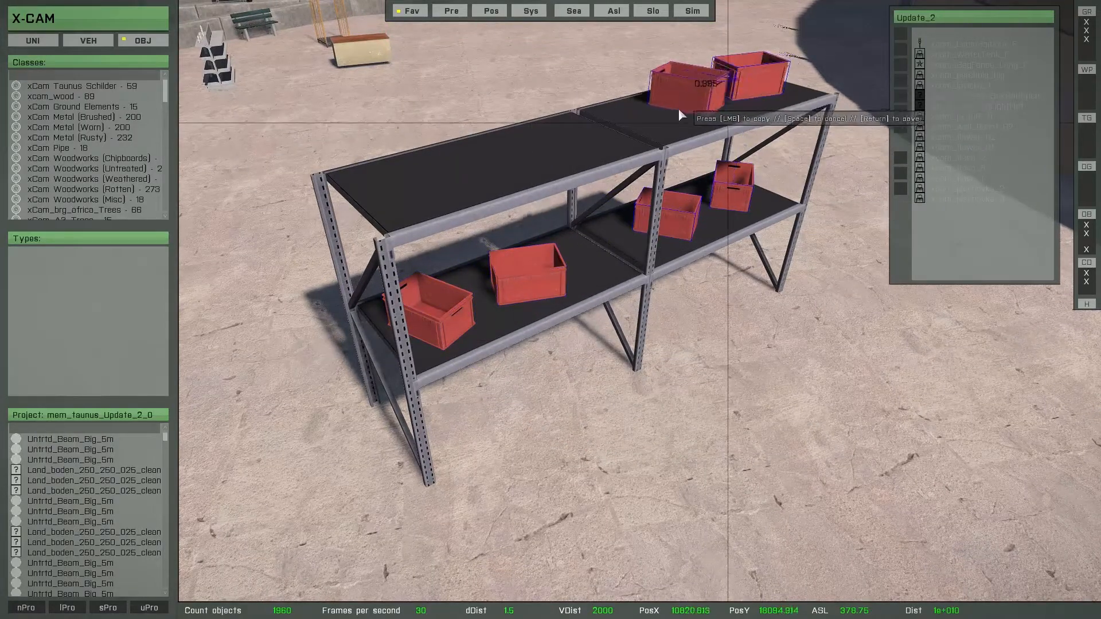
left_click(664, 119)
left_click(547, 148)
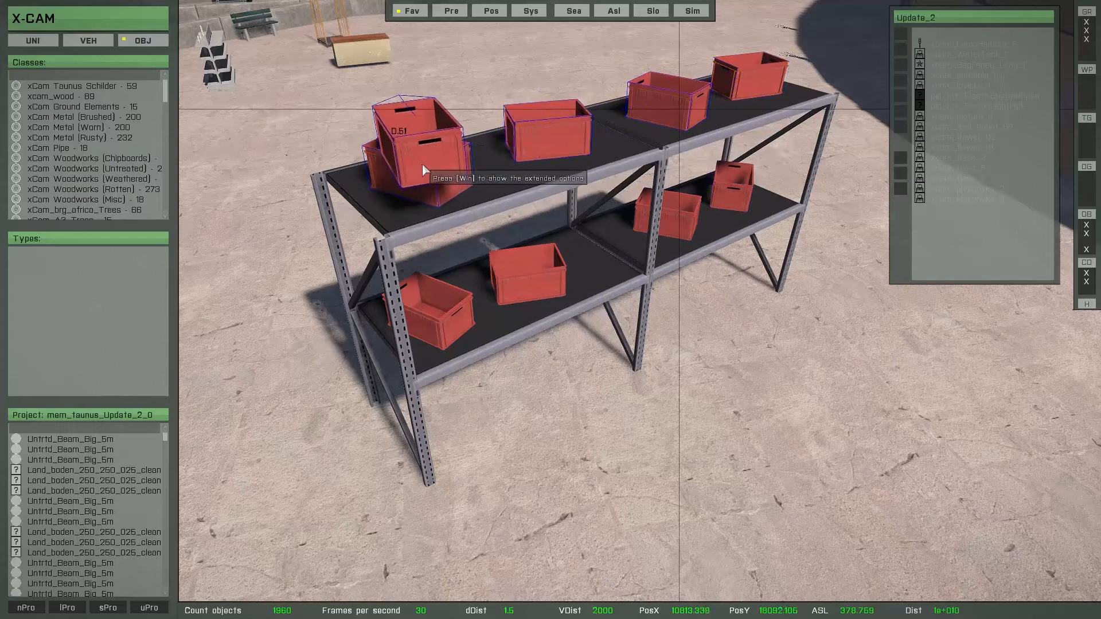
- Stack a second layer of red plastic boxes on top of the boxes already standing on both rack shelves
left_click(423, 169)
left_click(668, 76)
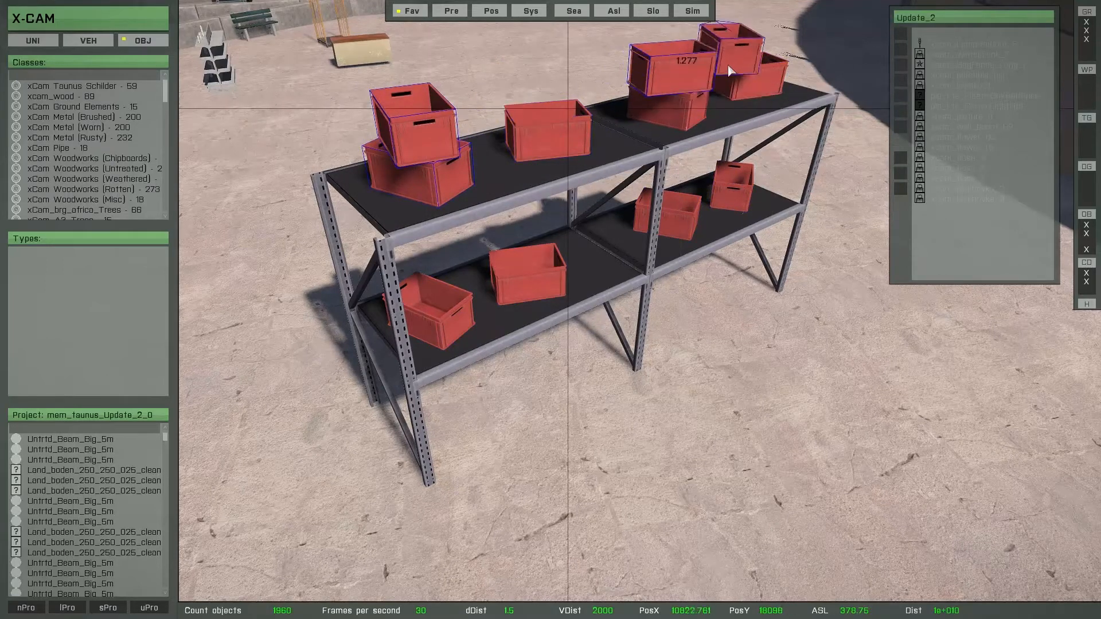
left_click(747, 64)
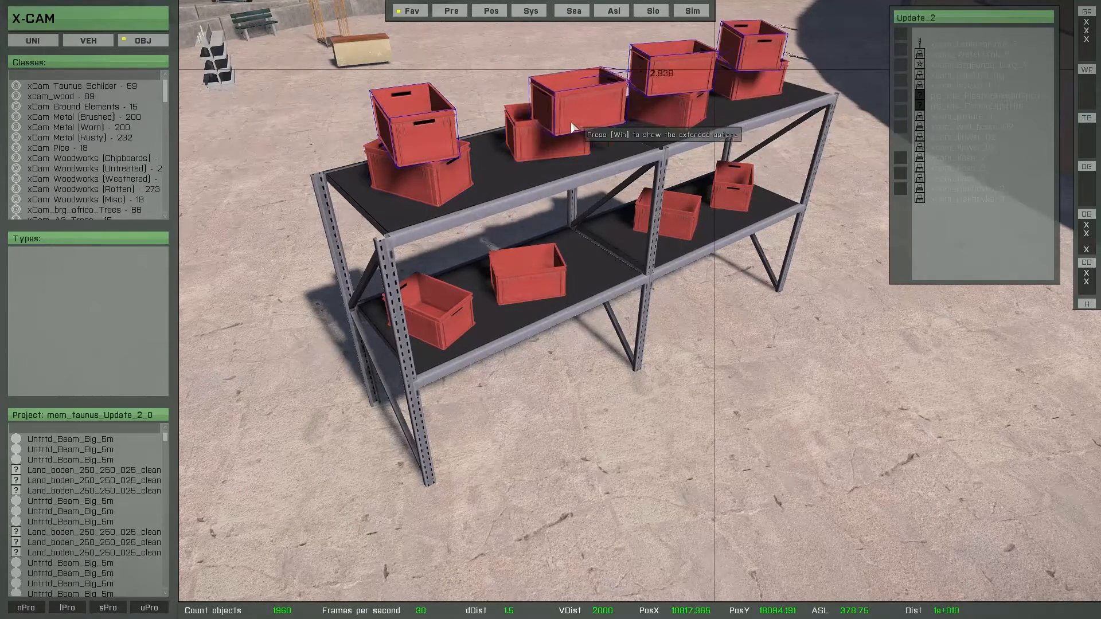
left_click(431, 296)
left_click(513, 261)
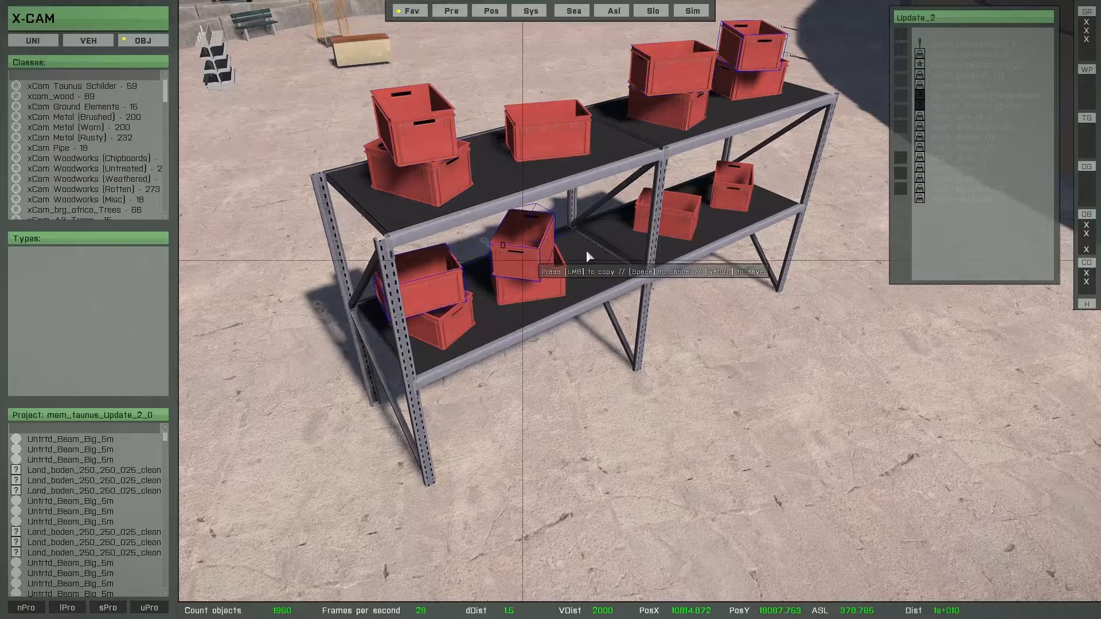
left_click(673, 203)
left_click(735, 175)
left_click(543, 111)
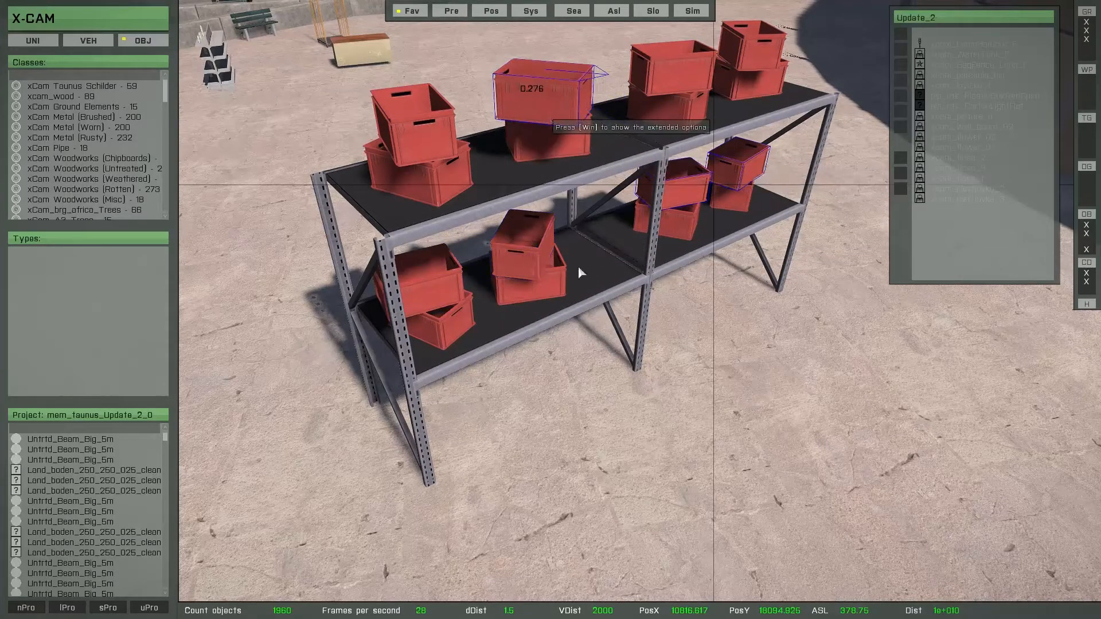
right_click(631, 355)
- Turn on geometry detection for the xcam_flasa_2 bottle brush and place bottles along the store shelf unit's lowest level
right_click_drag(557, 393, 552, 362)
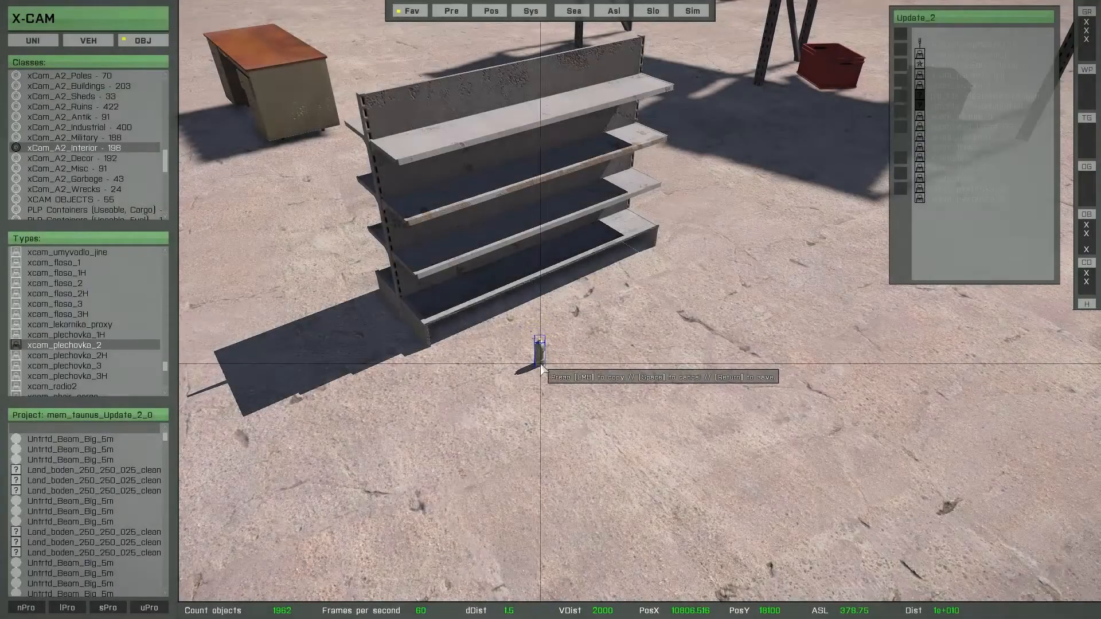
key("g")
left_click(449, 298)
left_click(480, 290)
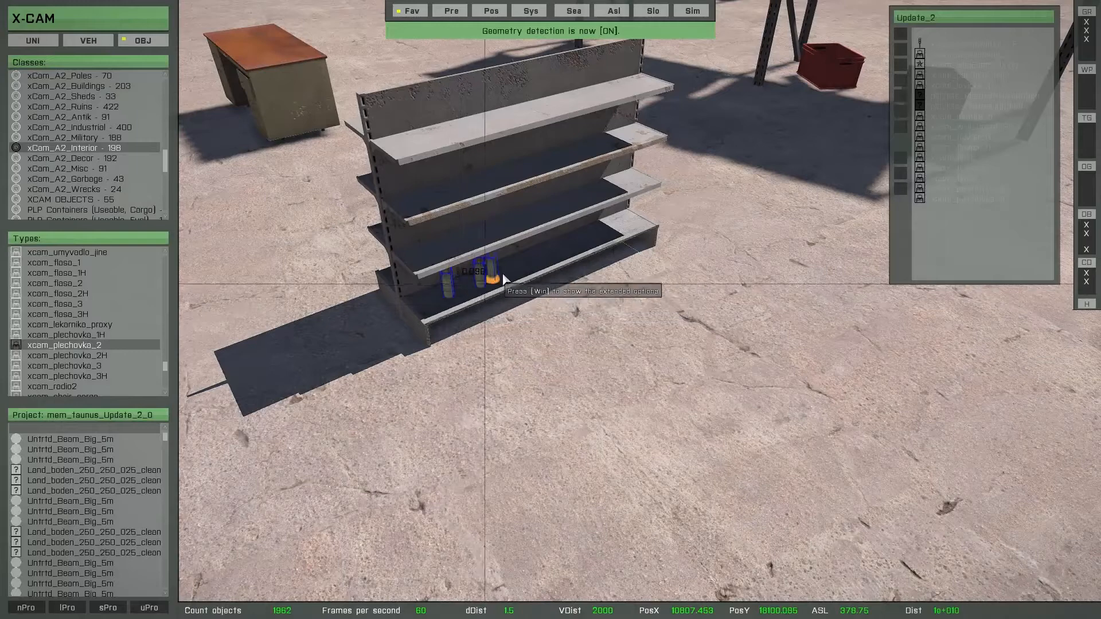
left_click(518, 268)
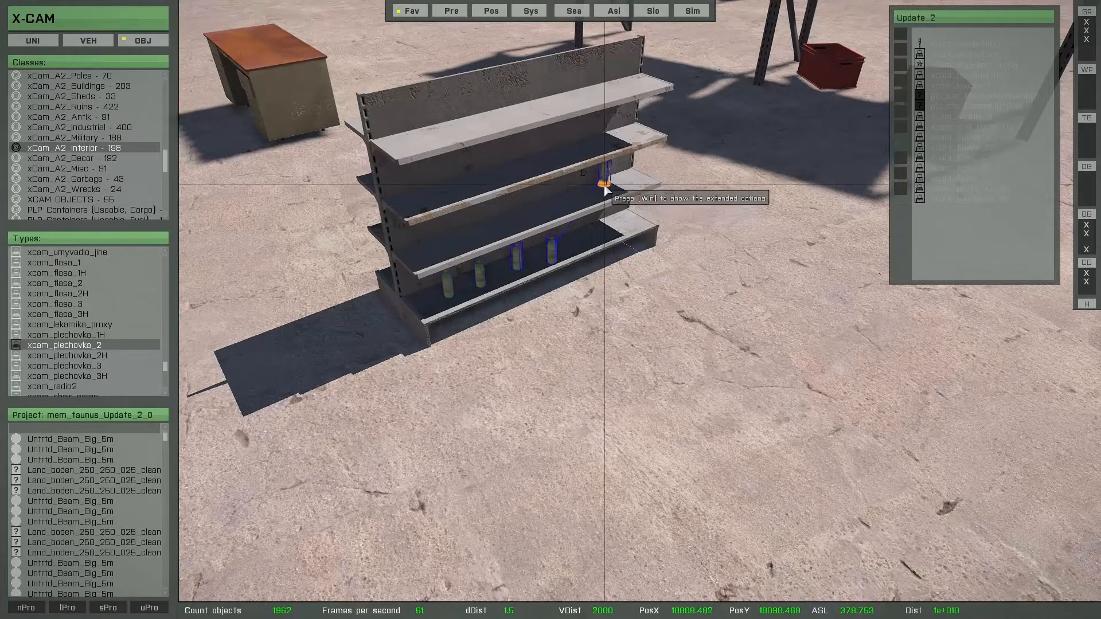
- Place xcam_flasa_2 bottle copies on the two middle levels of the store shelf unit
left_click(605, 186)
left_click(558, 209)
left_click(512, 220)
left_click(494, 234)
left_click(419, 207)
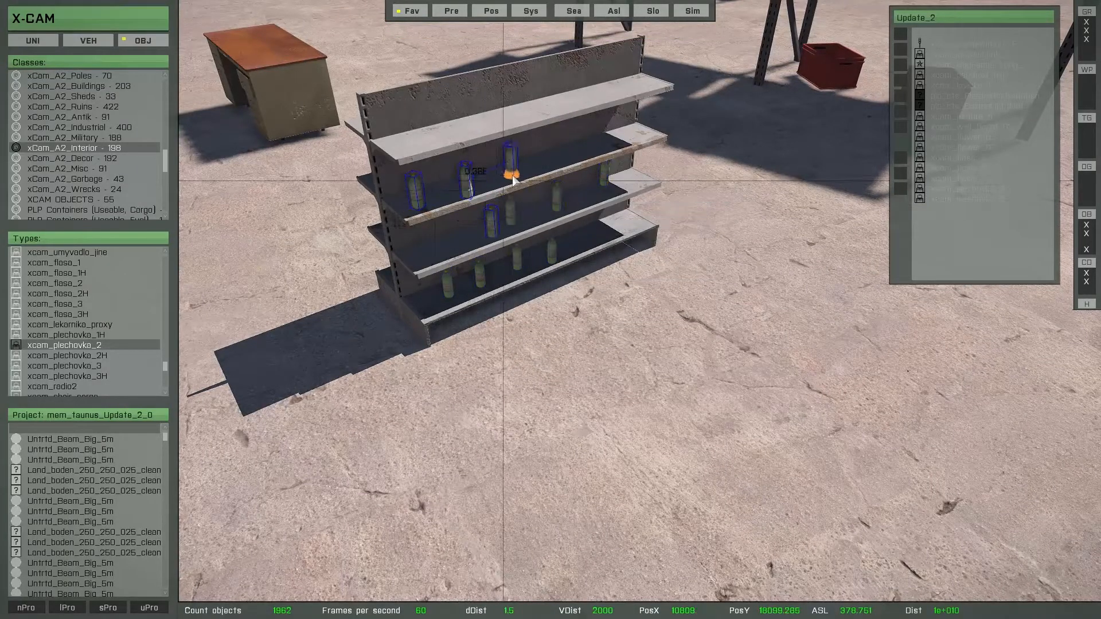
- Place a row of xcam_flasa_2 bottles along the store shelf unit's top level and leave brush placement
left_click(619, 98)
left_click(564, 111)
left_click(497, 125)
left_click(461, 146)
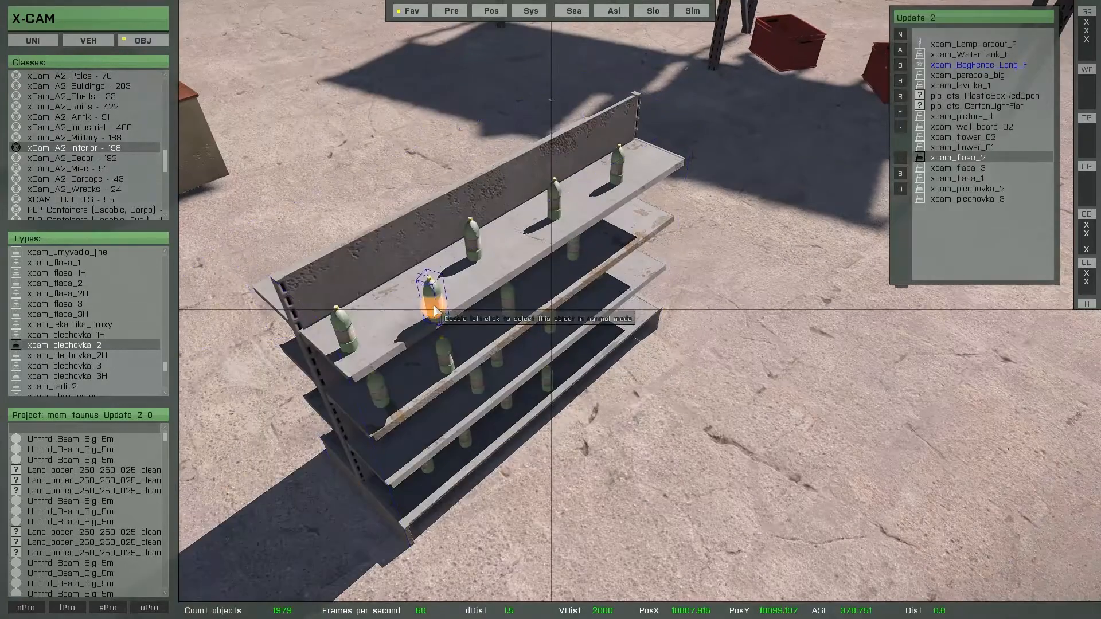
left_click_drag(433, 306, 433, 305)
right_click_drag(565, 383, 613, 387)
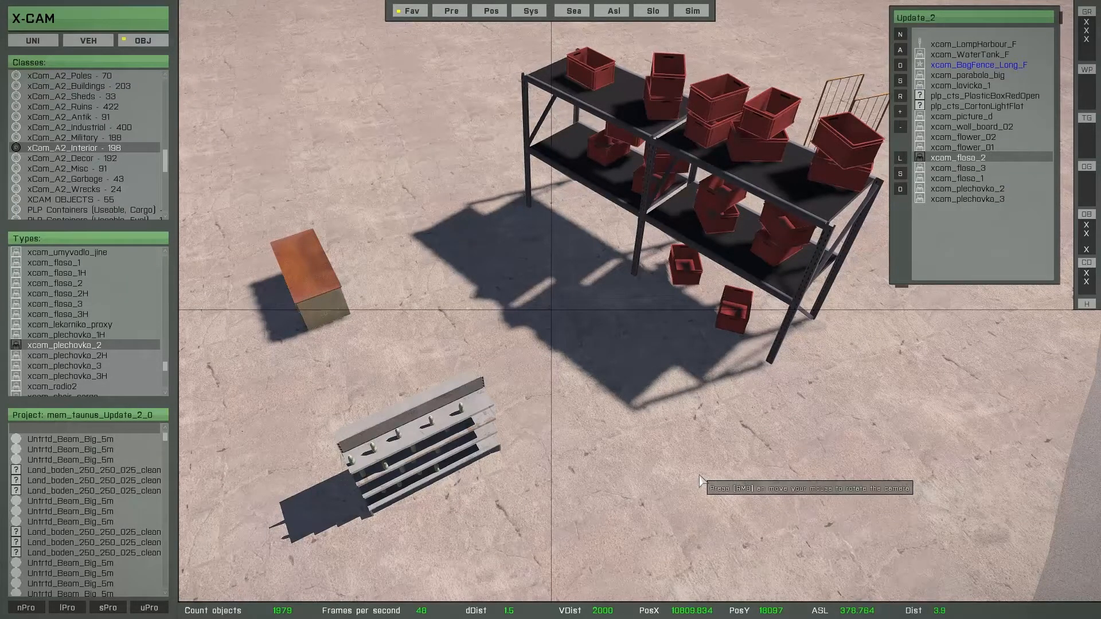
- Select a red plastic box lying on the ground under the storage rack and move it to the open ground beside the desk
double_click(737, 326)
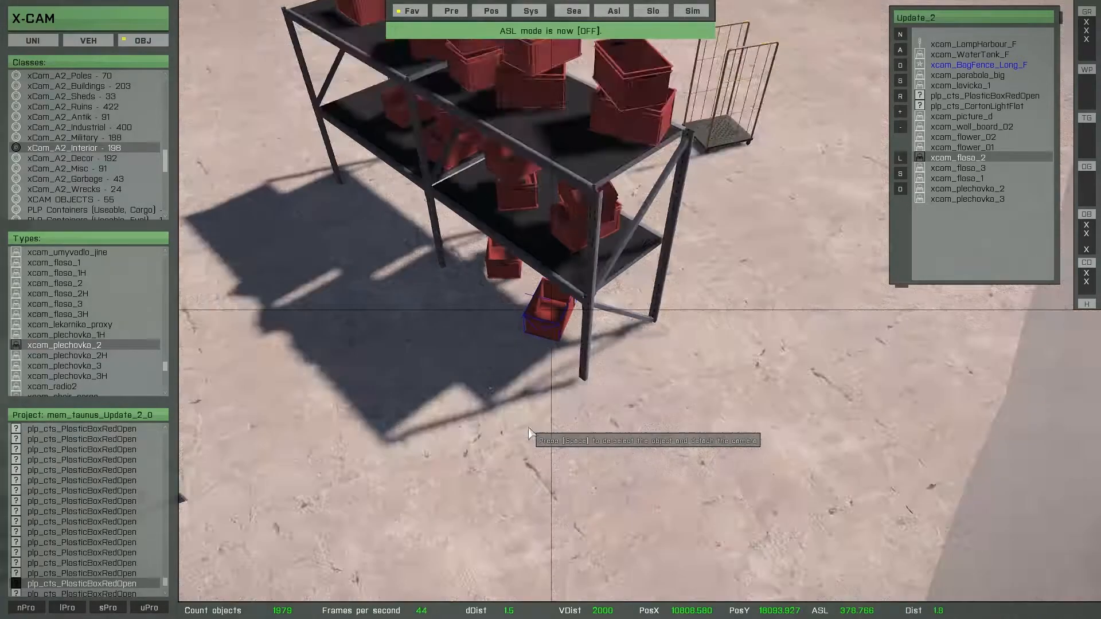
scroll(529, 429, "down", 3)
left_click_drag(644, 395, 571, 383)
scroll(466, 367, "up", 3)
right_click_drag(466, 367, 506, 358)
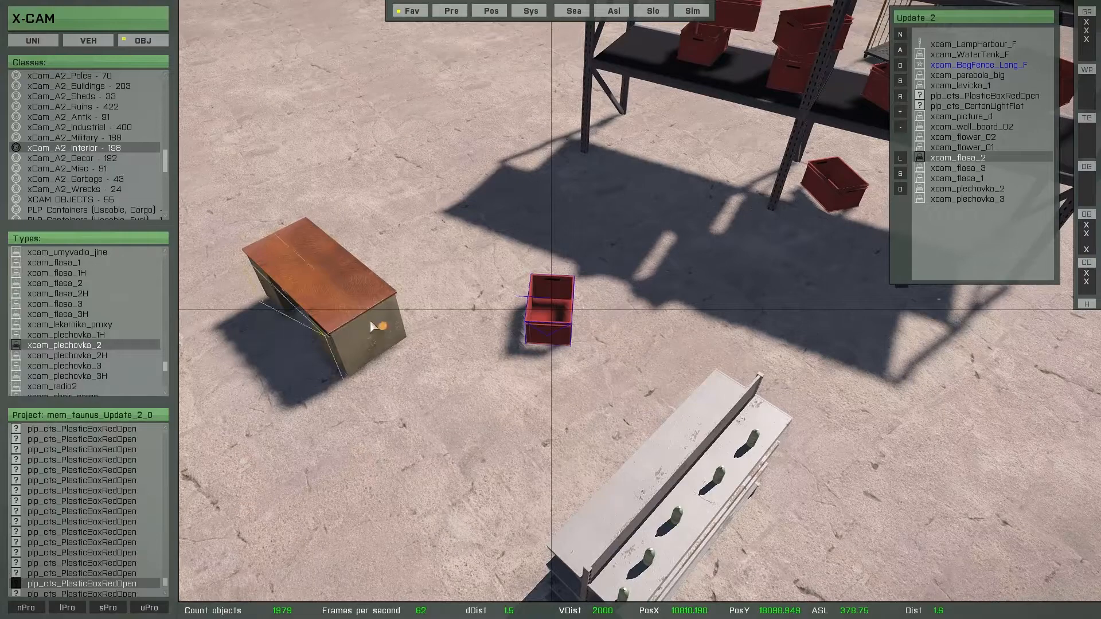
right_click_drag(437, 445, 482, 436)
scroll(482, 435, "up", 3)
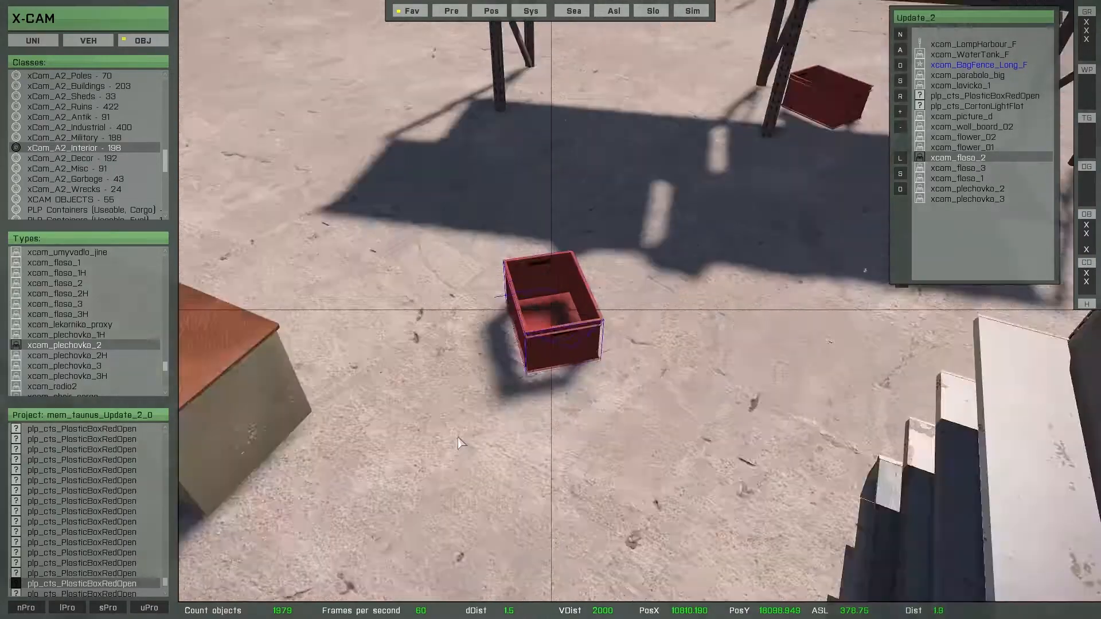
scroll(438, 432, "down", 2)
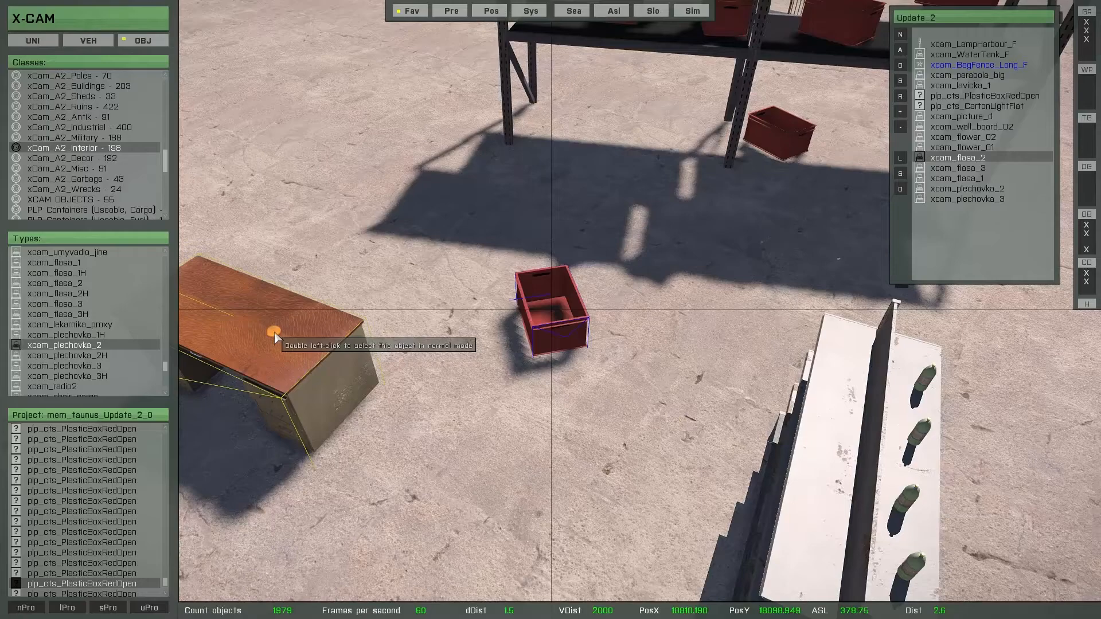
- Use geometry detection to move the selected red plastic box onto the desk's top surface
key("j")
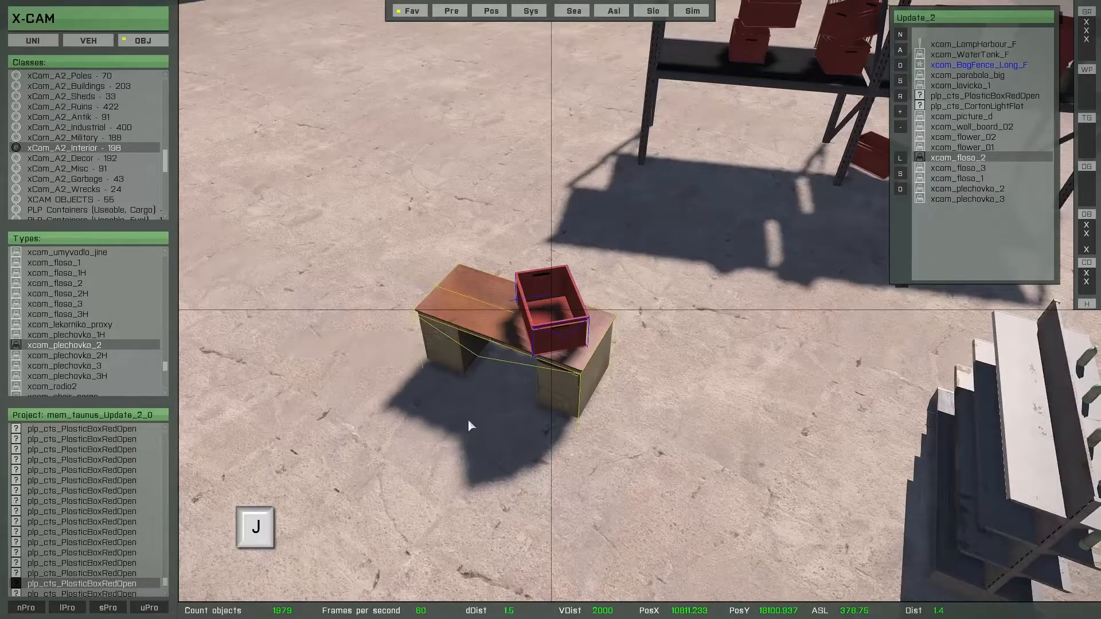
right_click_drag(497, 418, 536, 322)
scroll(599, 399, "up", 2)
scroll(599, 400, "down", 1)
scroll(559, 425, "down", 2)
- Select the wheeled roll-cage trolley and move it to a different spot on the open ground near the storage rack
double_click(559, 425)
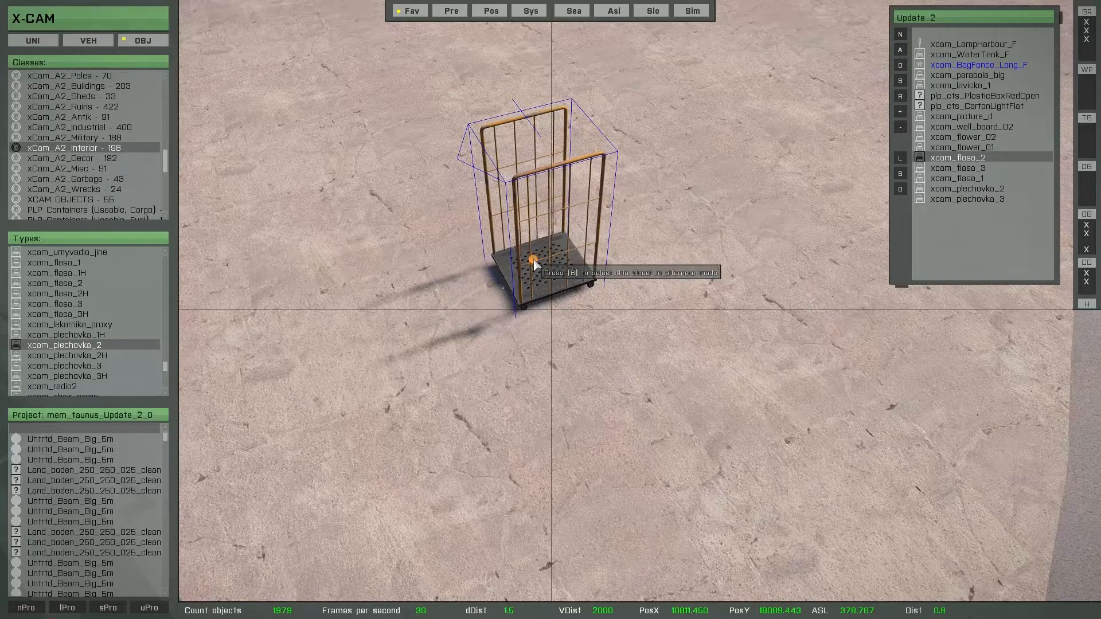
key("b")
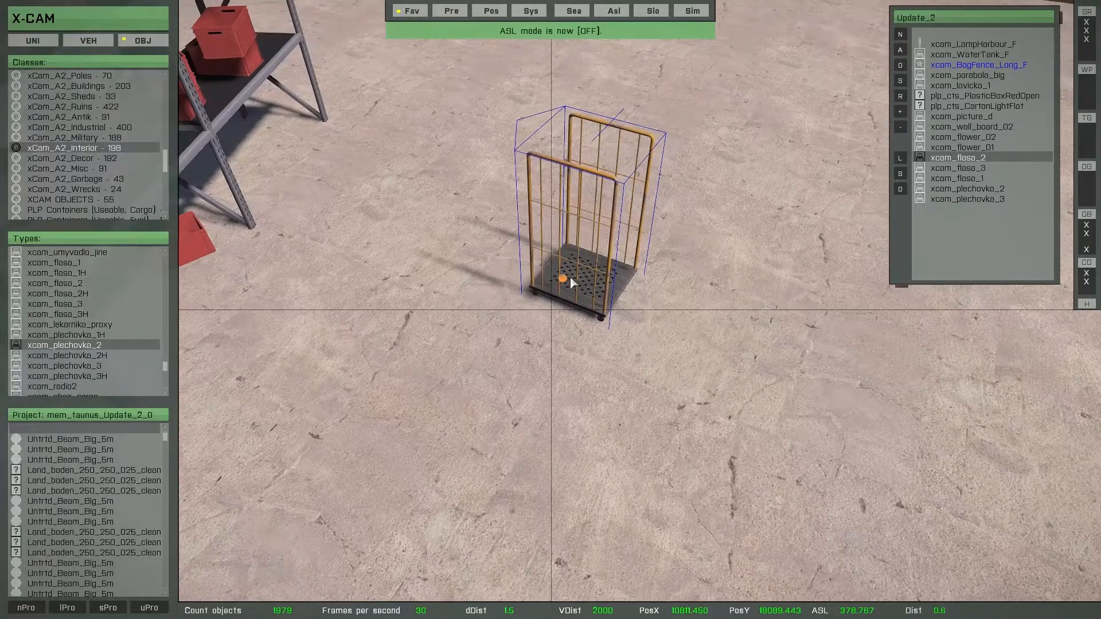
left_click_drag(635, 367, 500, 209)
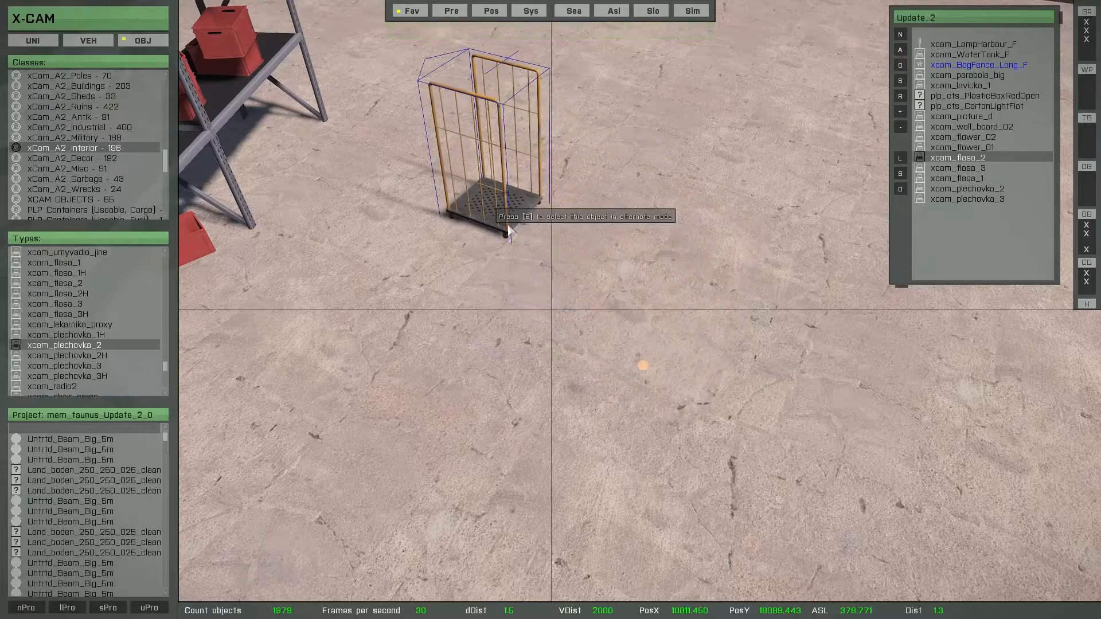
right_click_drag(500, 209, 634, 288)
left_click_drag(683, 243, 596, 257)
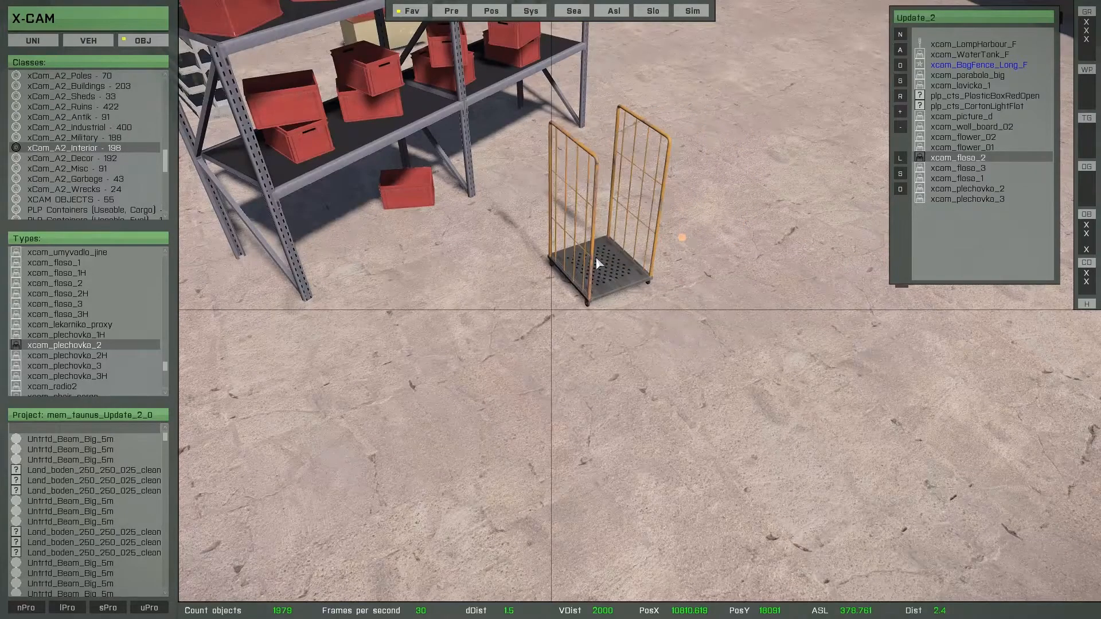
- Use geometry detection to place the selected trolley on the roof of the round building
scroll(596, 257, "down", 3)
right_click_drag(571, 308, 743, 295)
key("w")
key("d")
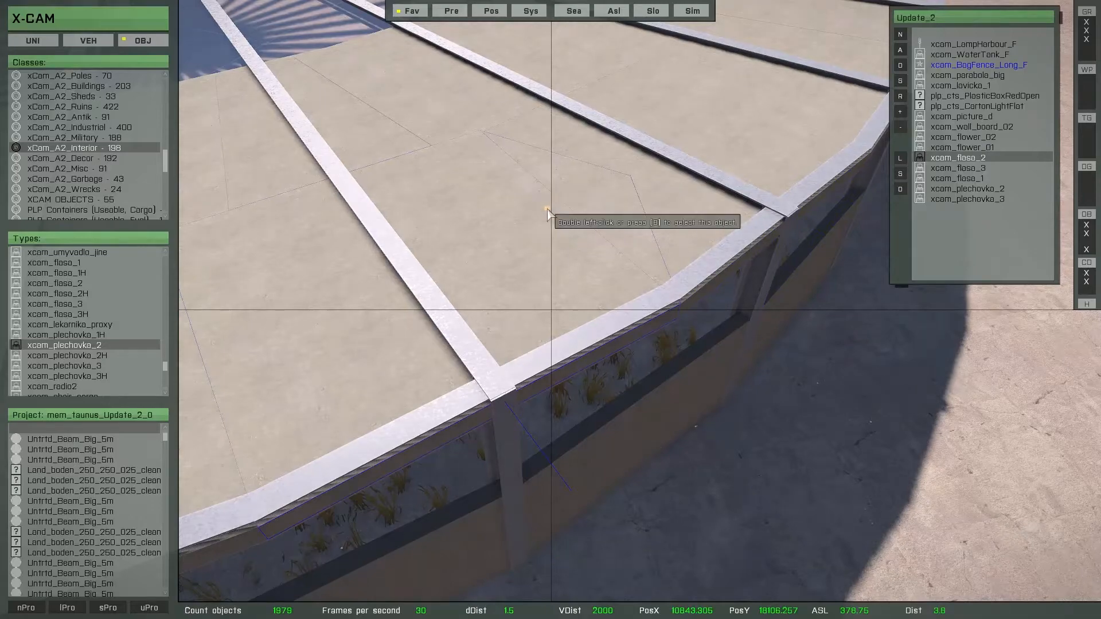
key("j")
- Use geometry detection to place the trolley on the rectangular building's upper floor behind the glass balcony railing
right_click_drag(596, 371, 455, 348)
key("a")
key("s")
key("w")
key("w")
key("w")
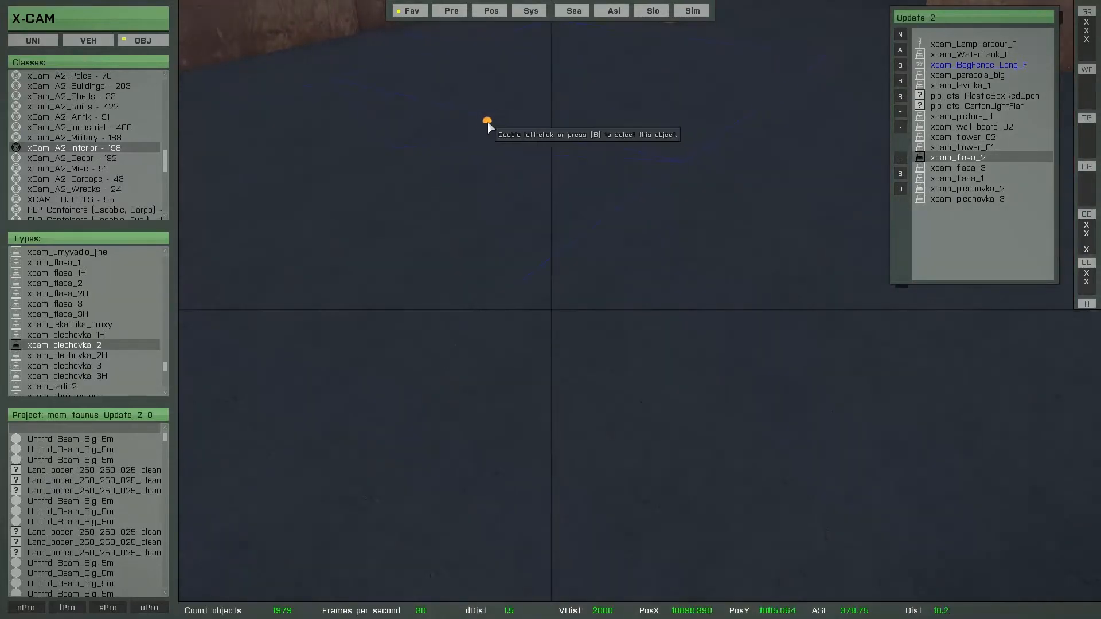
key("s")
right_click_drag(533, 249, 462, 236)
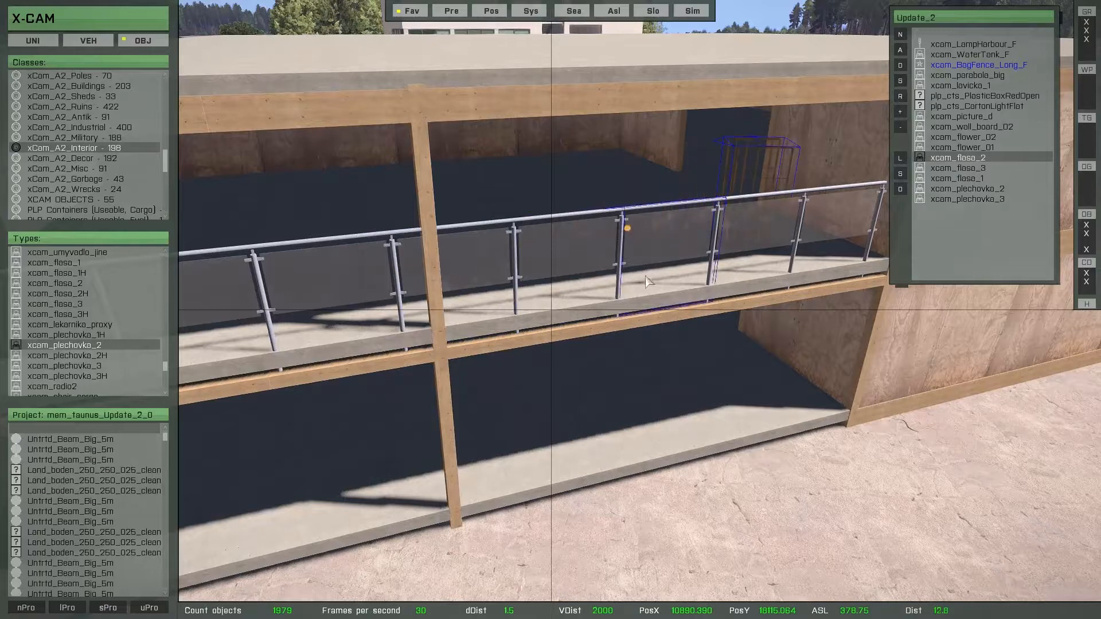
- Shift the trolley across the building's ground floor, and use geometry detection to send it up to the flat roof
left_click(586, 403)
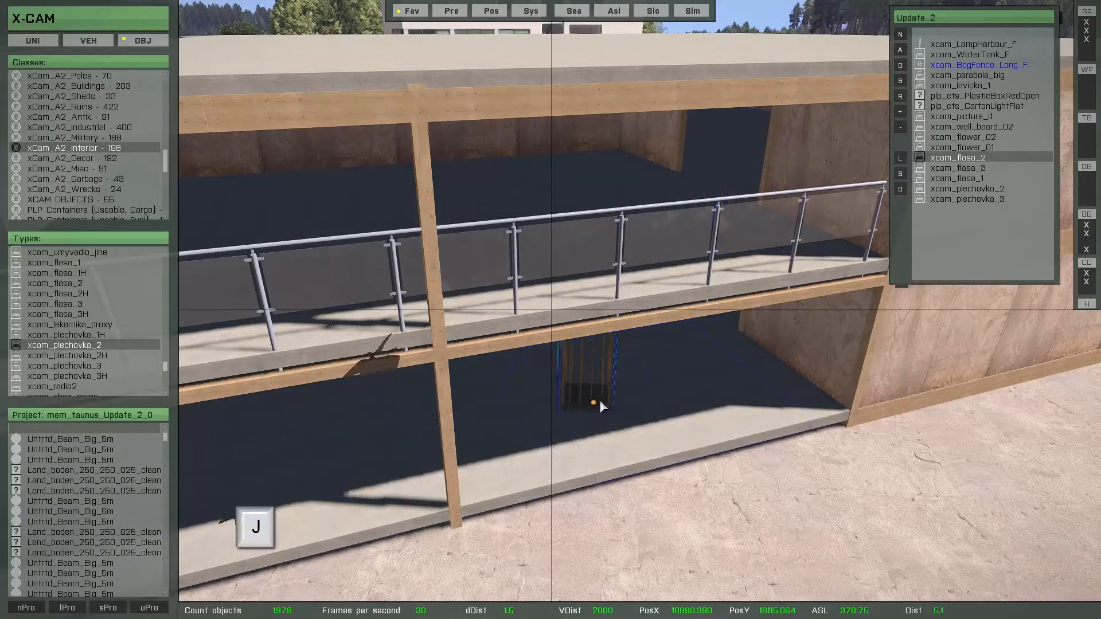
left_click_drag(532, 405, 487, 413)
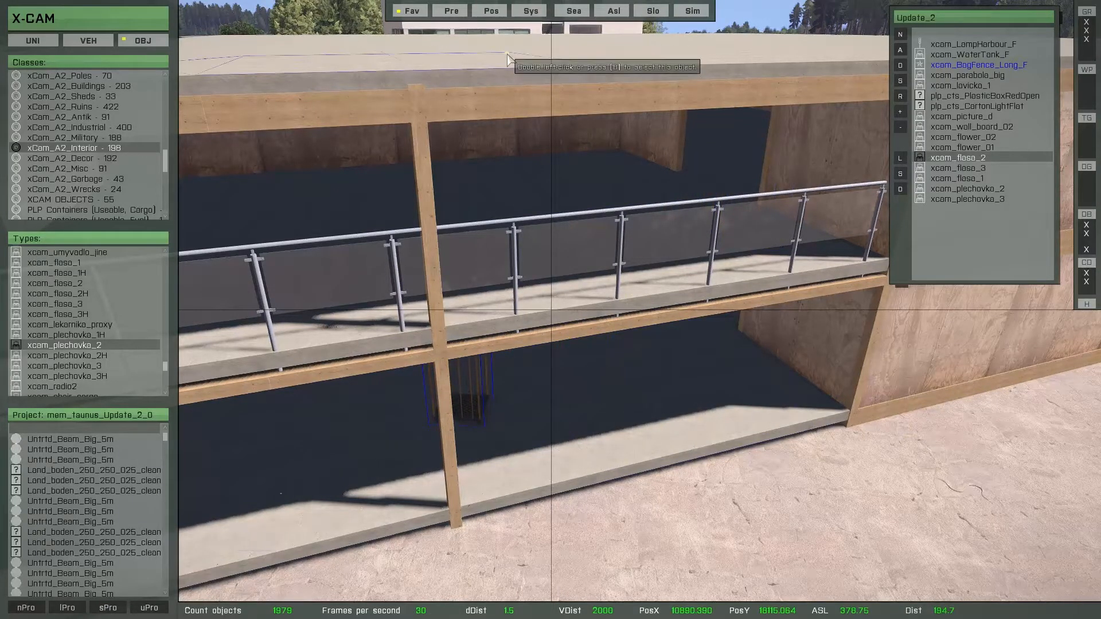
key("j")
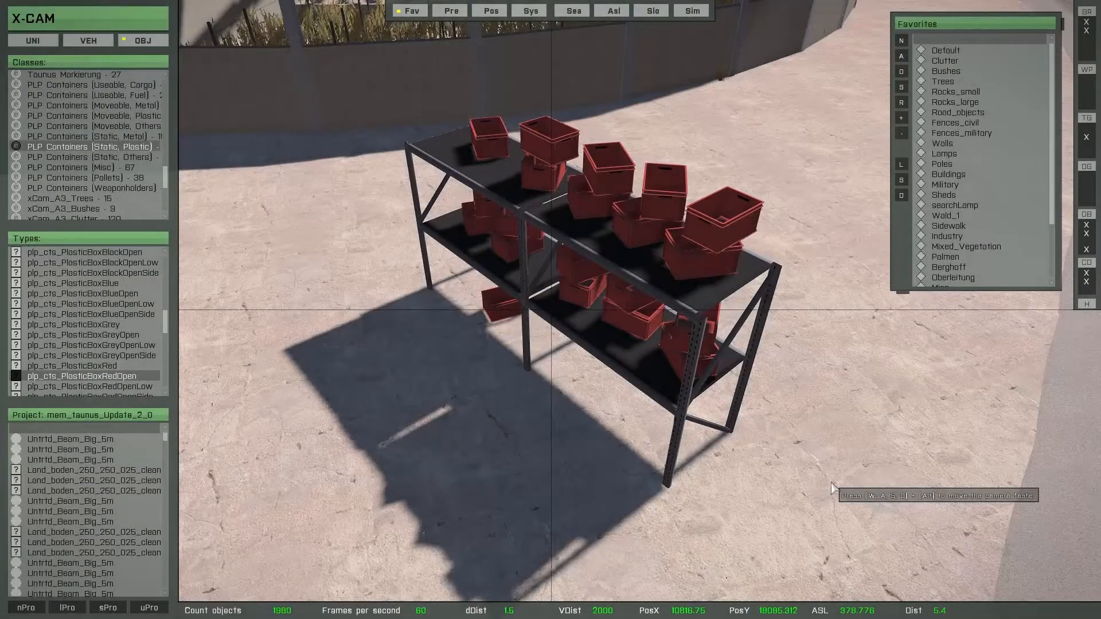
- Area-select the storage rack together with all of its red plastic boxes
right_click_drag(818, 446, 759, 442)
scroll(784, 453, "down", 2)
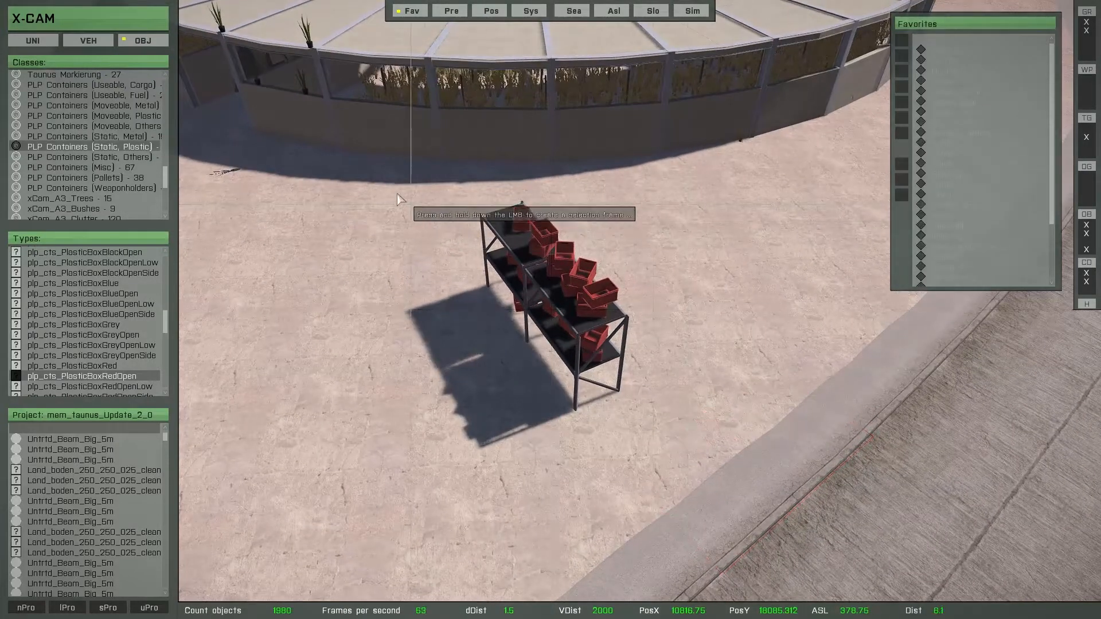
left_click_drag(378, 186, 726, 444)
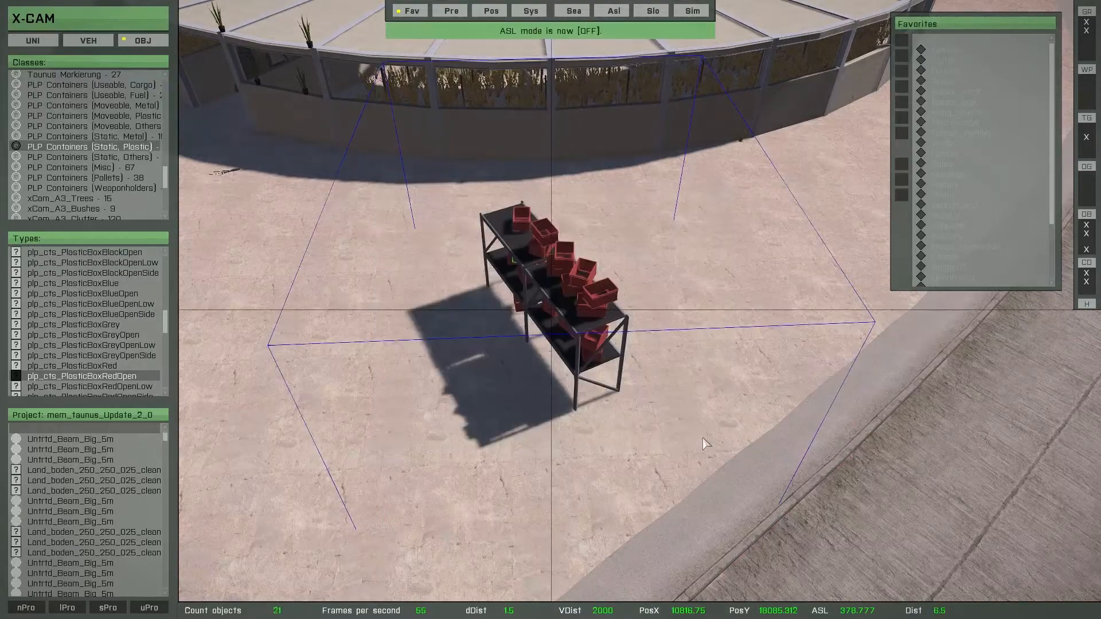
right_click_drag(652, 417, 758, 416)
scroll(589, 413, "up", 2)
right_click_drag(590, 411, 611, 367)
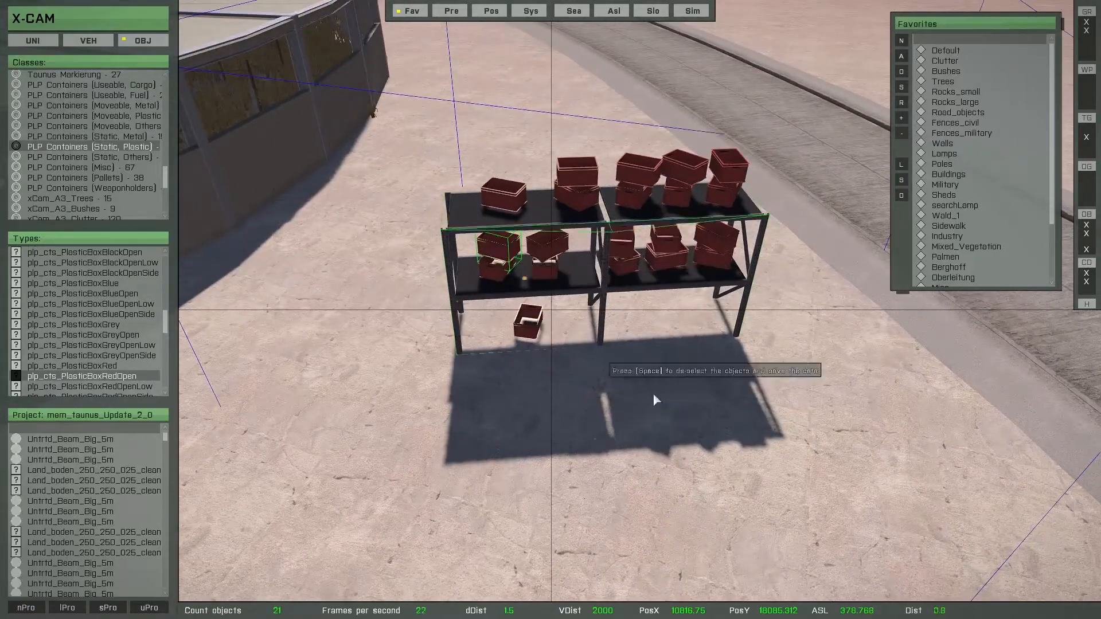
right_click_drag(654, 398, 585, 367)
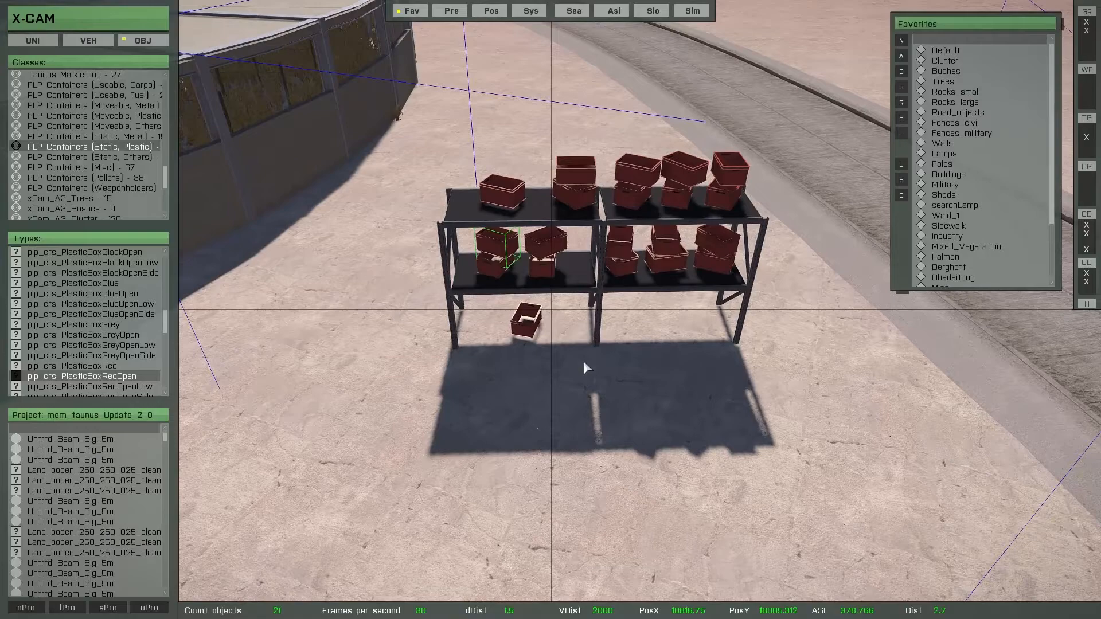
- Set the red box lying on the ground under the rack as the selection's new reference object
double_click(531, 321)
key("w")
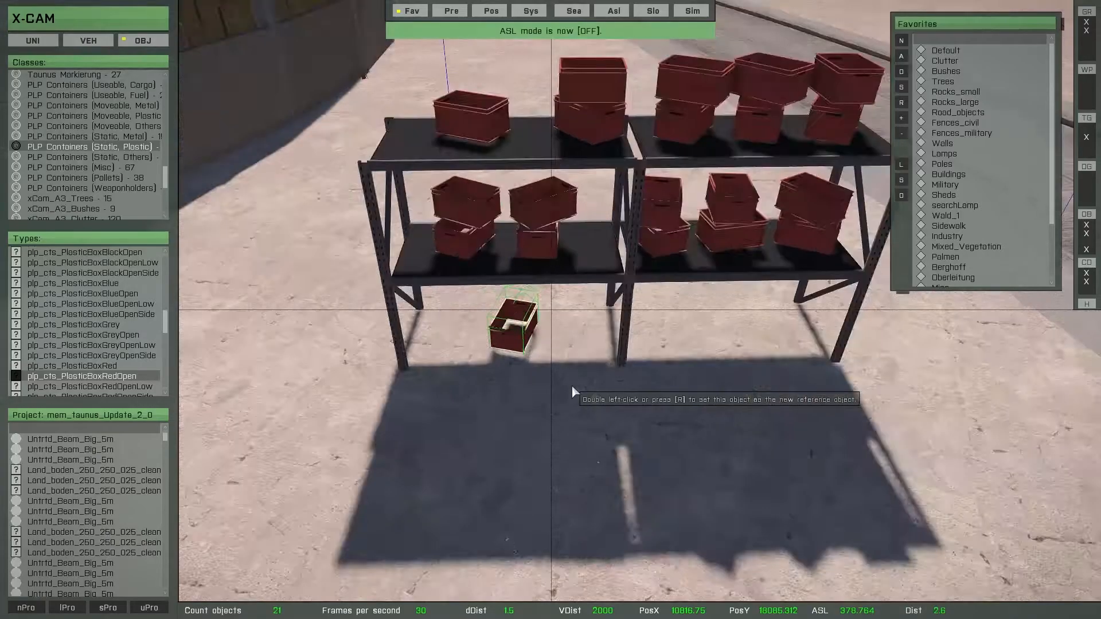
right_click_drag(572, 385, 481, 334)
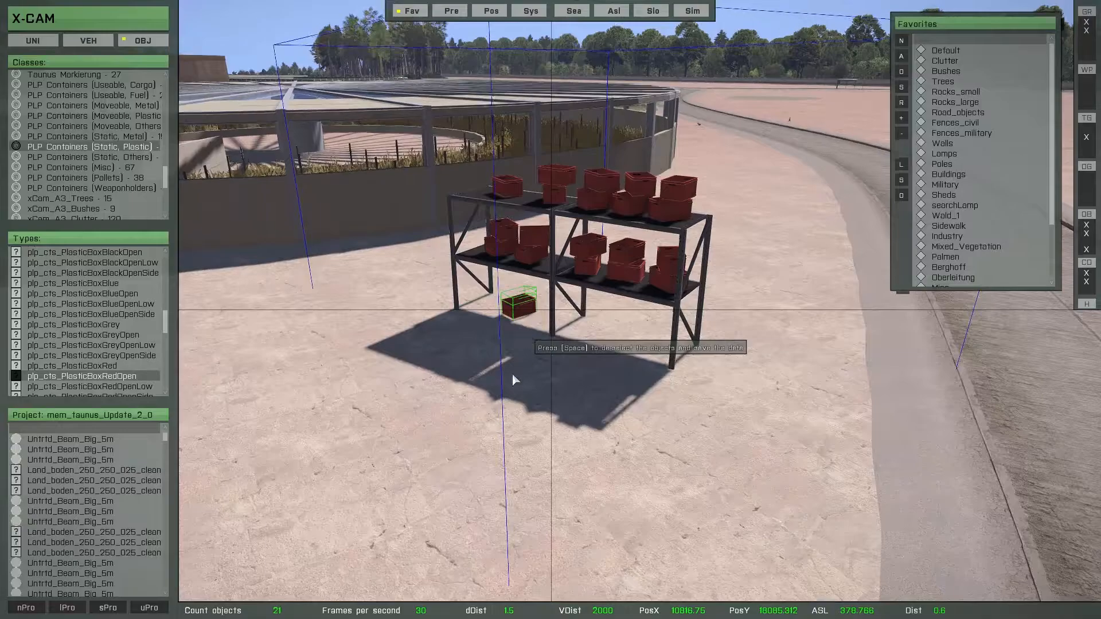
- Use geometry detection to move the rack and box selection onto the rectangular building's flat roof
right_click_drag(512, 373, 715, 353)
key("w")
key("w")
key("d")
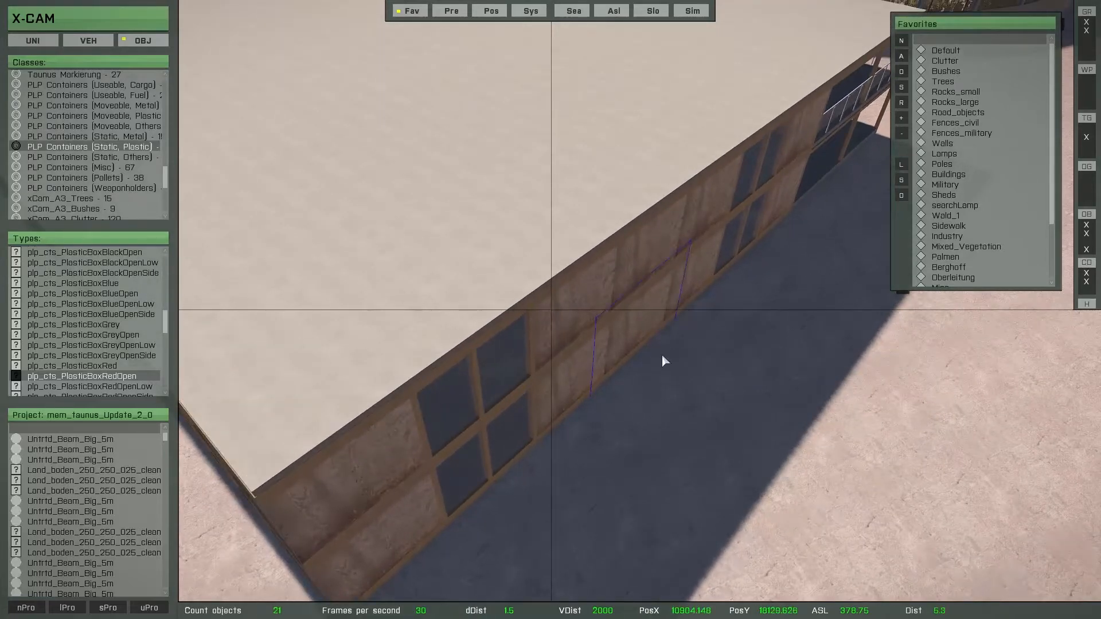
key("a")
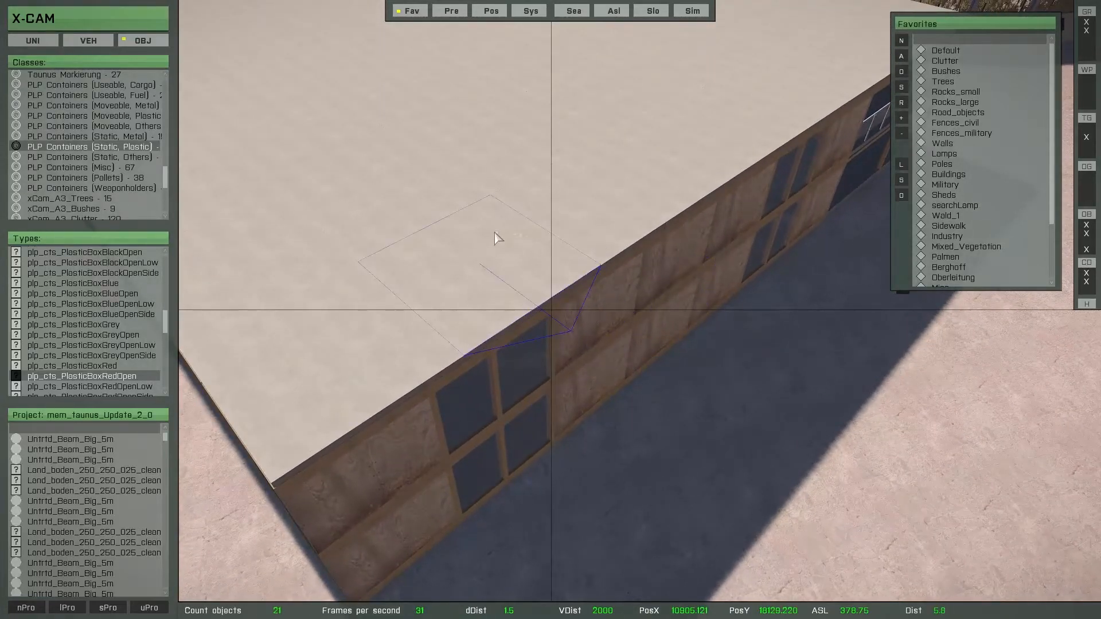
key("w")
key("a")
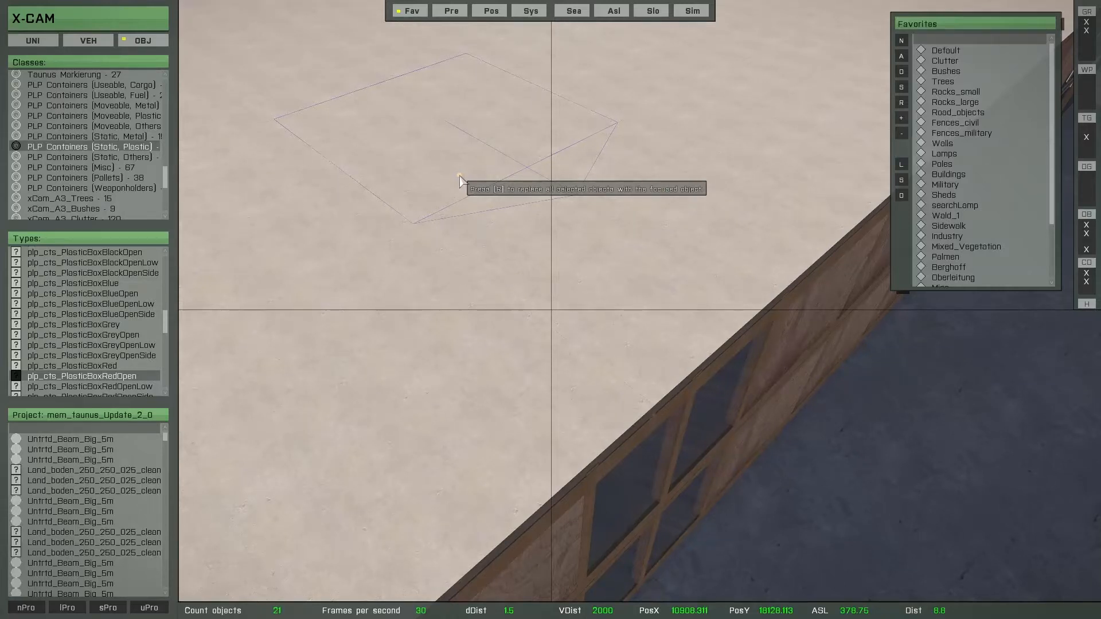
key("j")
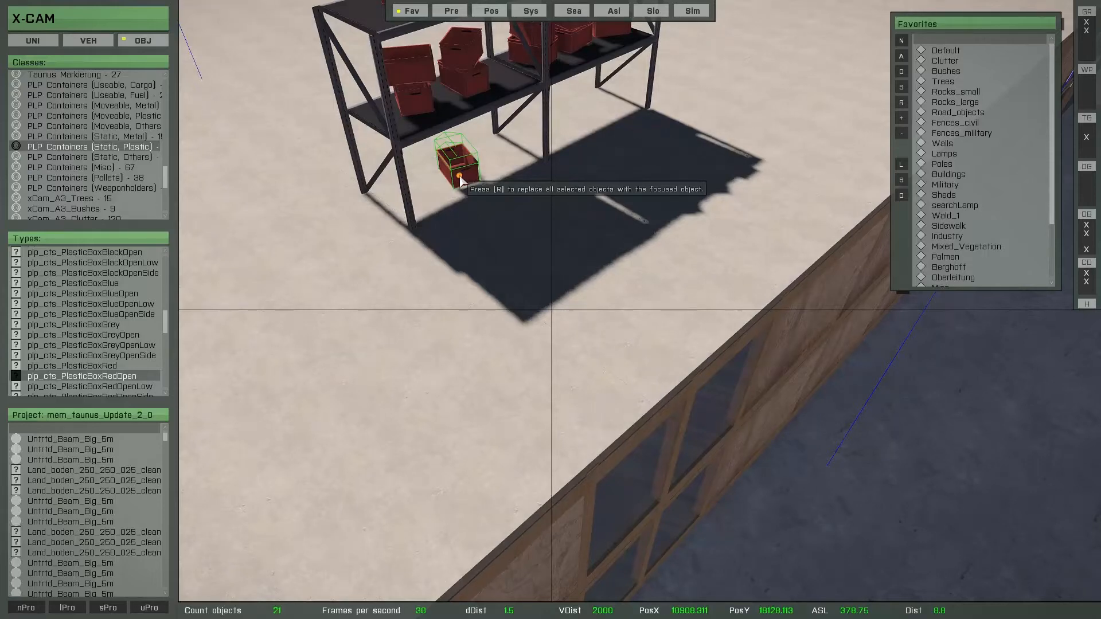
- Examine the rack and boxes on the building's flat roof from several angles and distances
key("s")
key("a")
right_click_drag(490, 312, 390, 247)
key("d")
key("a")
key("s")
key("d")
key("s")
key("d")
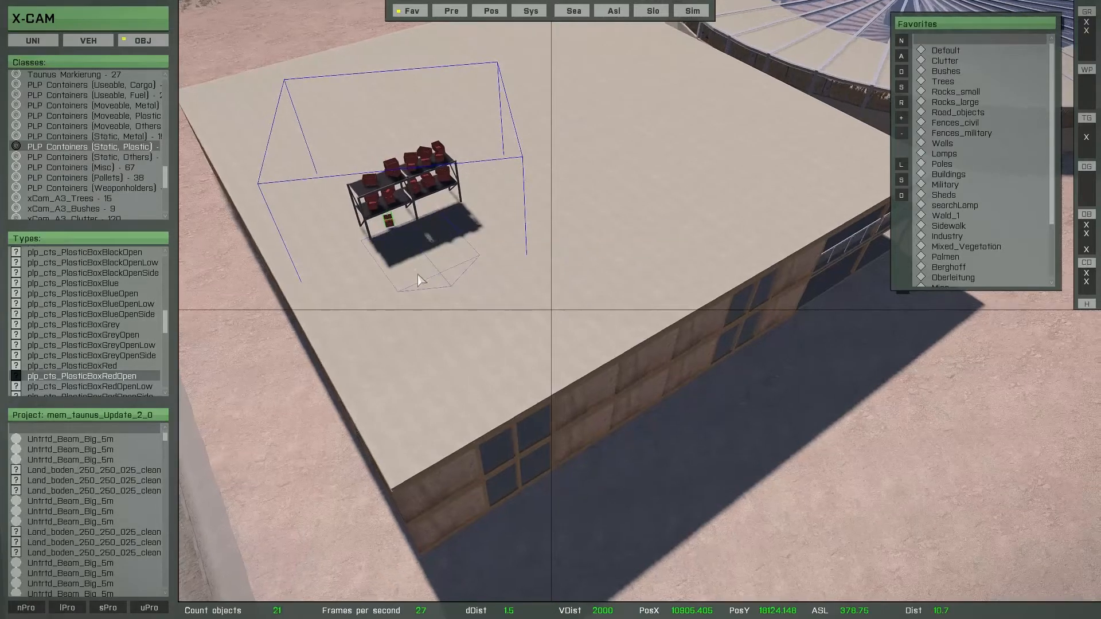
- Use geometry detection to move the rack and box selection from the roof to the open ground between the building and the road
key("s")
key("d")
right_click_drag(417, 274, 444, 277)
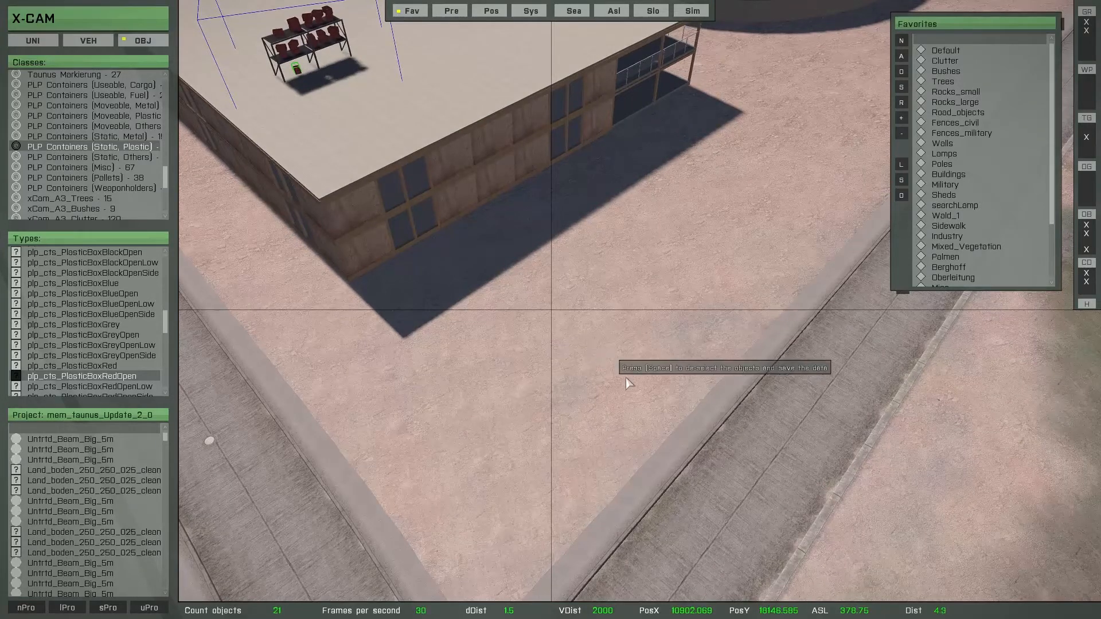
key("w")
right_click_drag(659, 384, 634, 374)
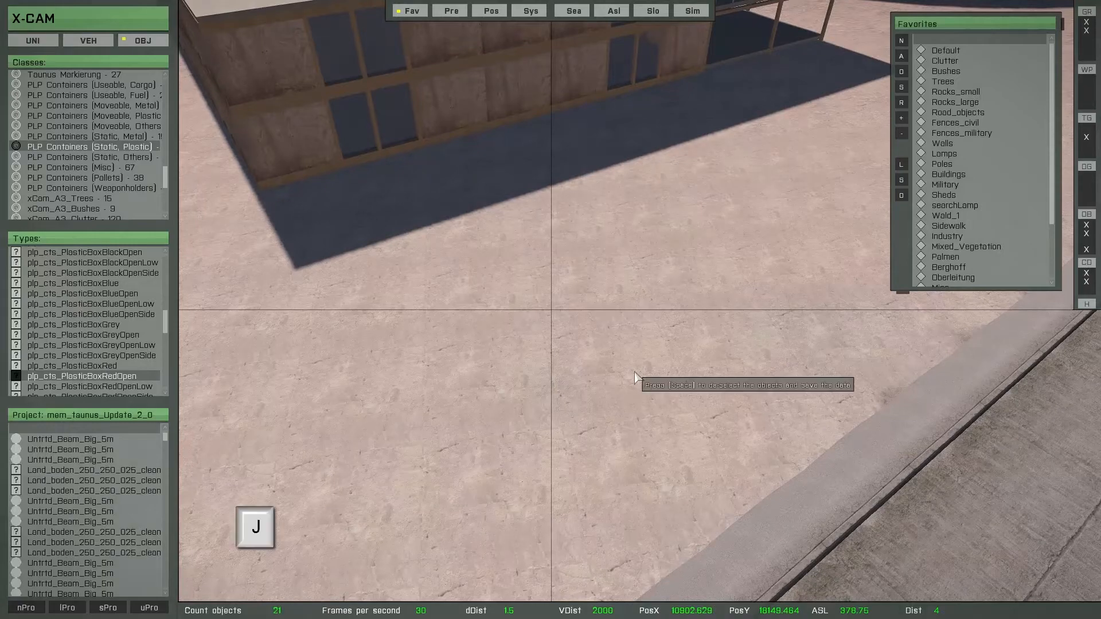
key("j")
right_click_drag(669, 439, 531, 411)
key("d")
key("w")
key("a")
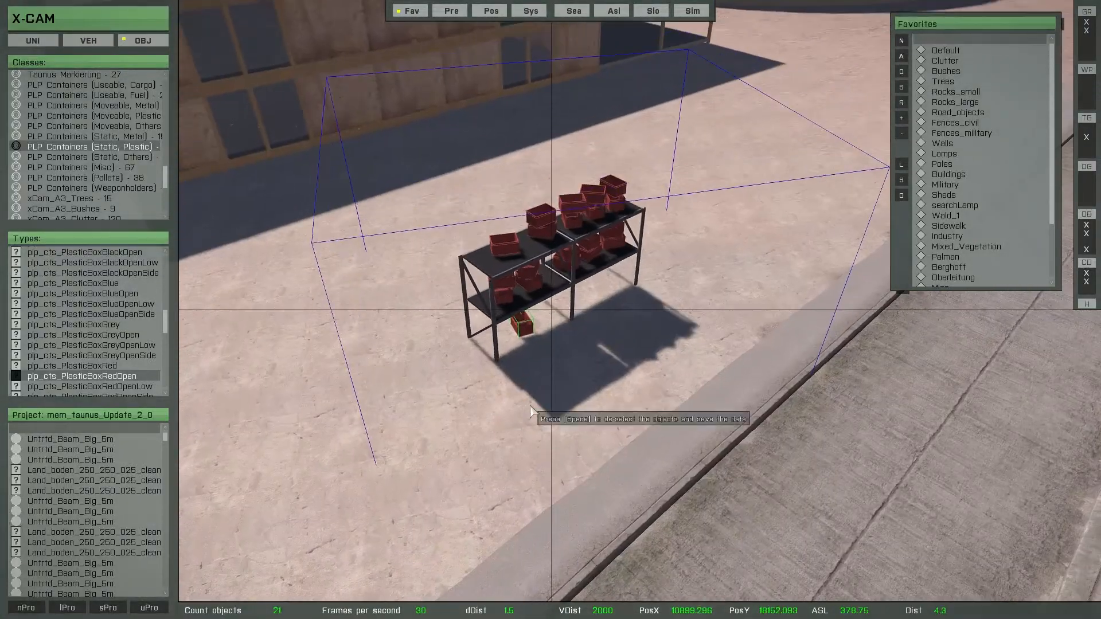